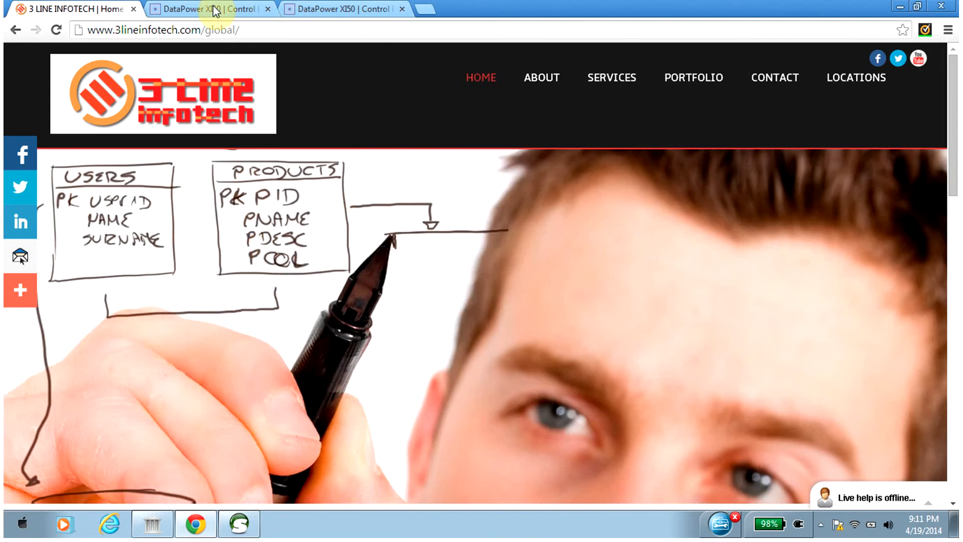
# Start the wizard for a new Pass Thru XML firewall in the ad_Test domain of DataPower XI50.
pyautogui.click(206, 8)
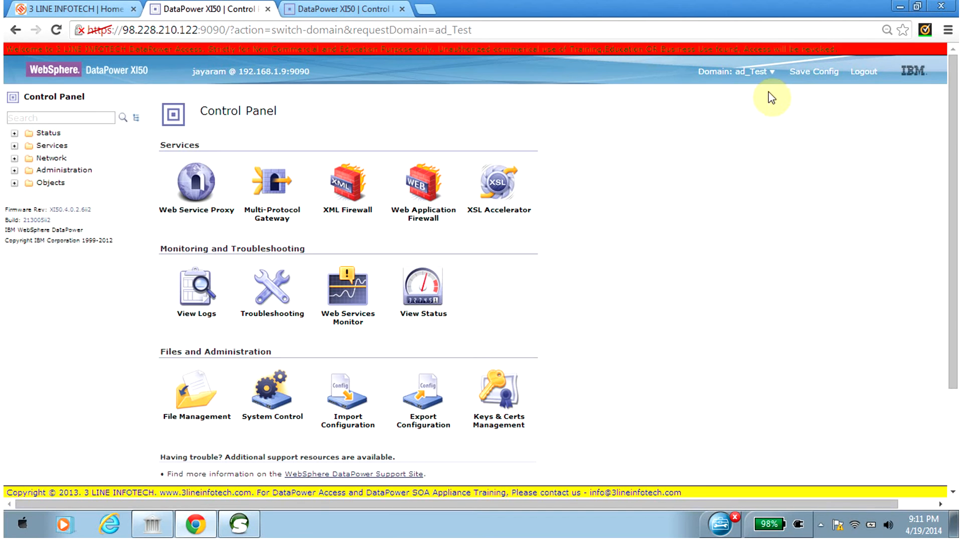
pyautogui.click(346, 182)
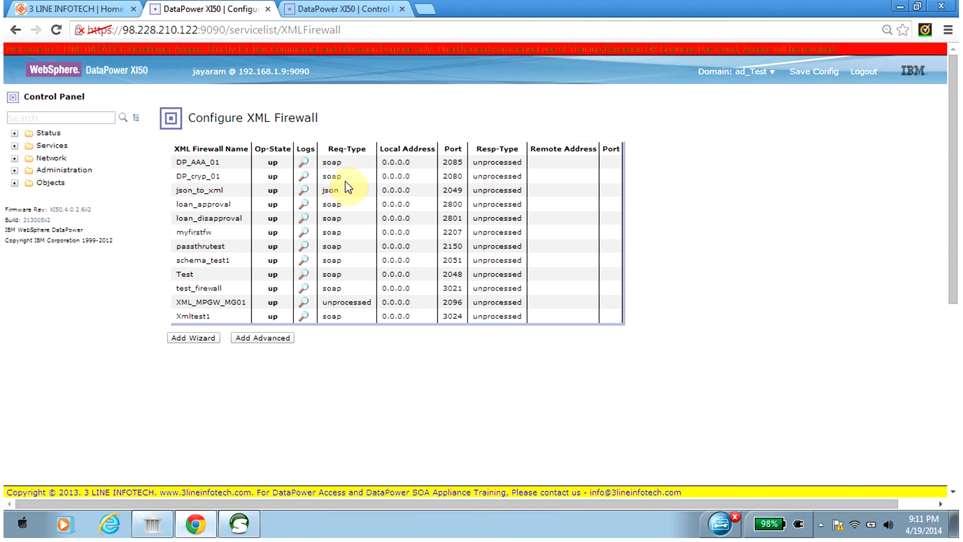
pyautogui.click(192, 339)
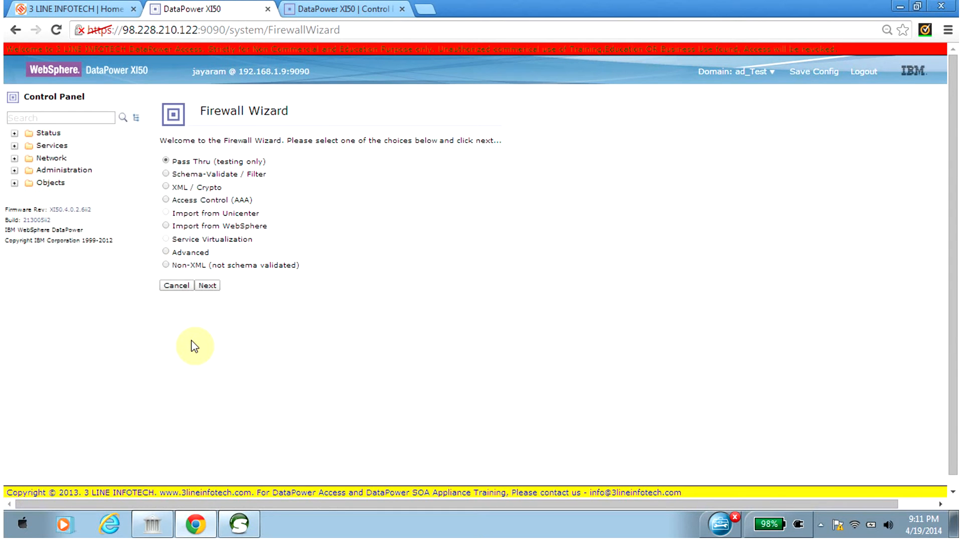
pyautogui.click(207, 285)
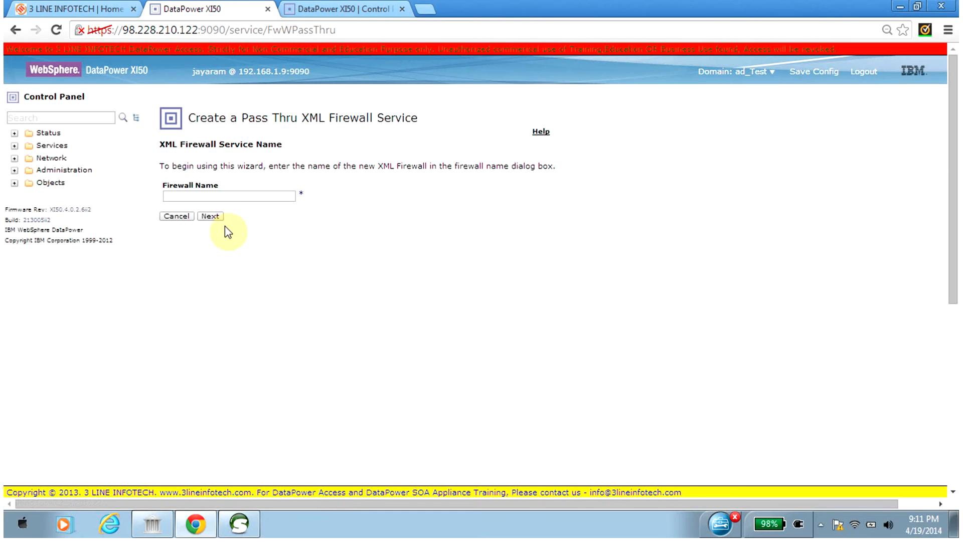
# Name the new XML firewall sign_certificate and continue to the service type.
pyautogui.click(230, 195)
pyautogui.write('sign_')
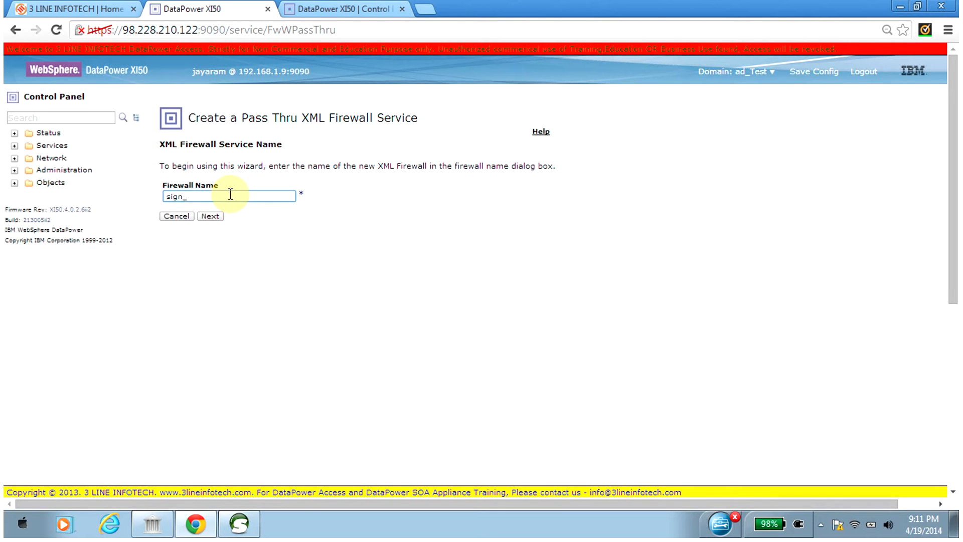
pyautogui.write('msg')
pyautogui.press('BackSpace')
pyautogui.press('BackSpace')
pyautogui.press('BackSpace')
pyautogui.write('cerficate')
pyautogui.click(198, 196)
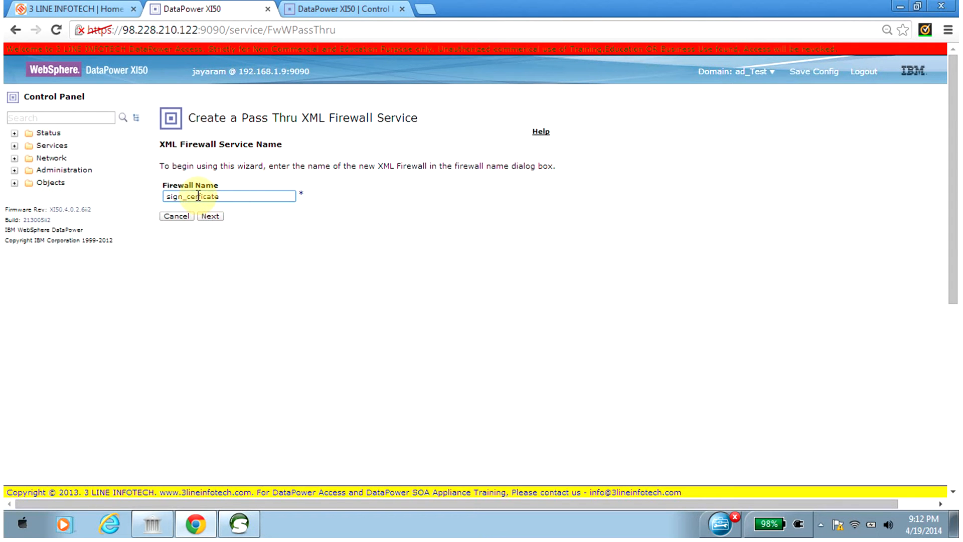
pyautogui.write('tificate')
pyautogui.click(211, 216)
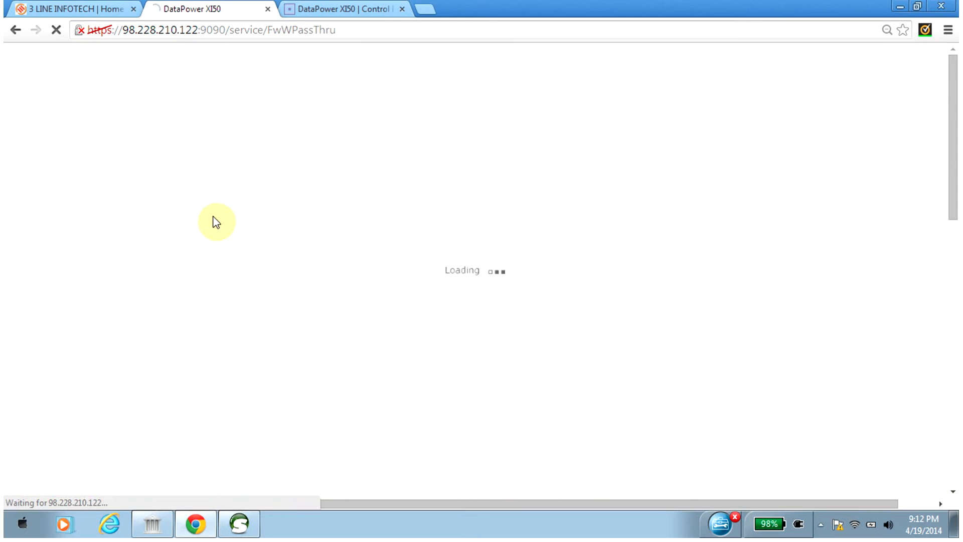
# Set the firewall type to loopback-proxy and continue to the front-end information.
pyautogui.click(214, 238)
pyautogui.click(214, 249)
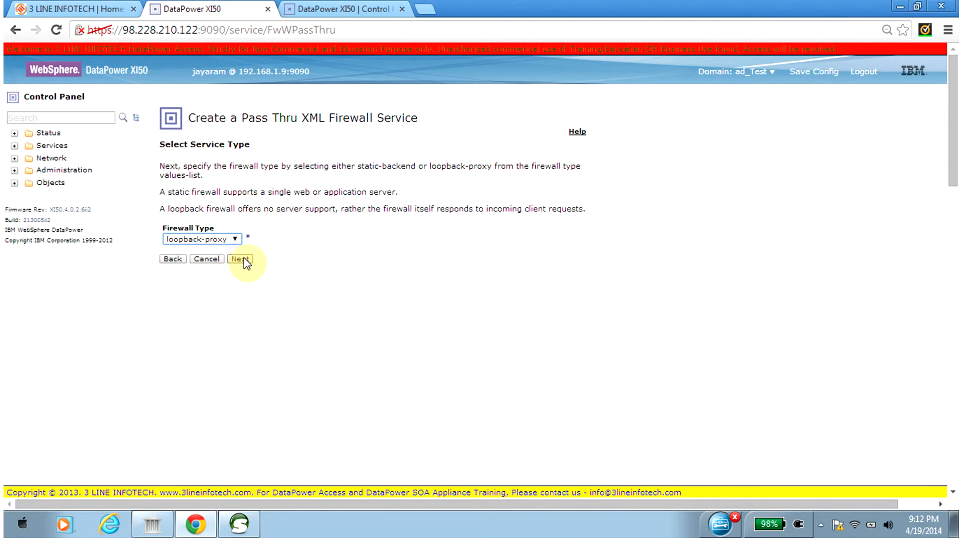
pyautogui.click(245, 259)
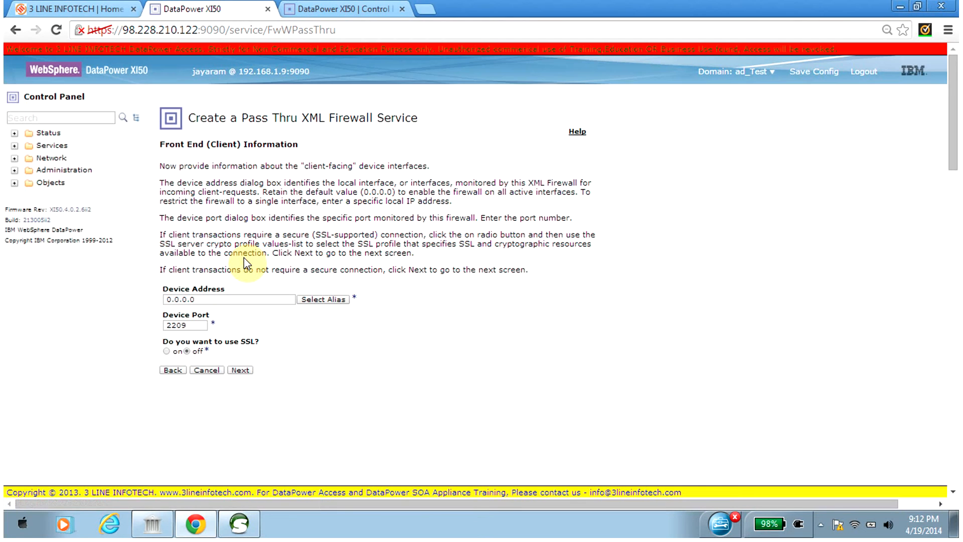
# Enable SSL for the front end, choose MadhanProfile as the SSL server crypto profile, and continue to the confirmation.
pyautogui.doubleClick(191, 325)
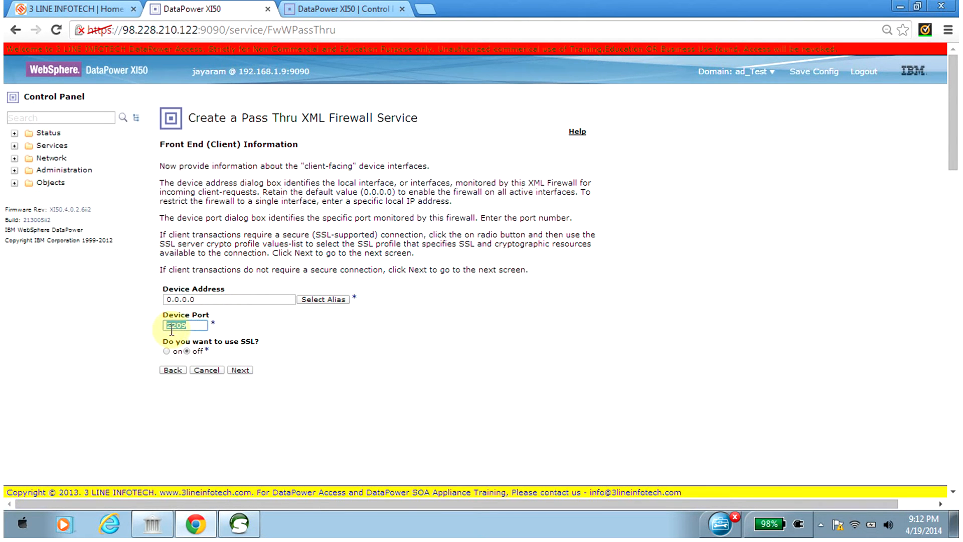
pyautogui.click(190, 324)
pyautogui.click(166, 351)
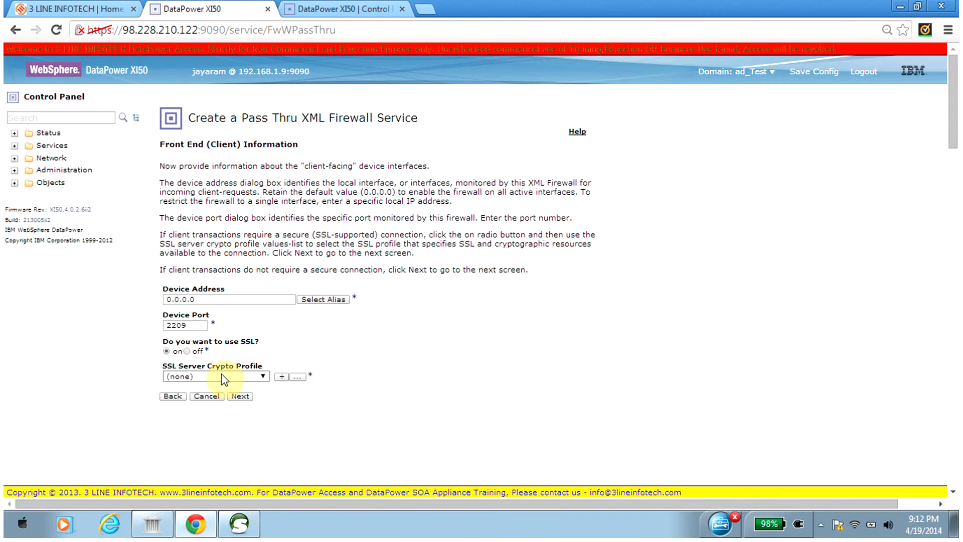
pyautogui.click(224, 377)
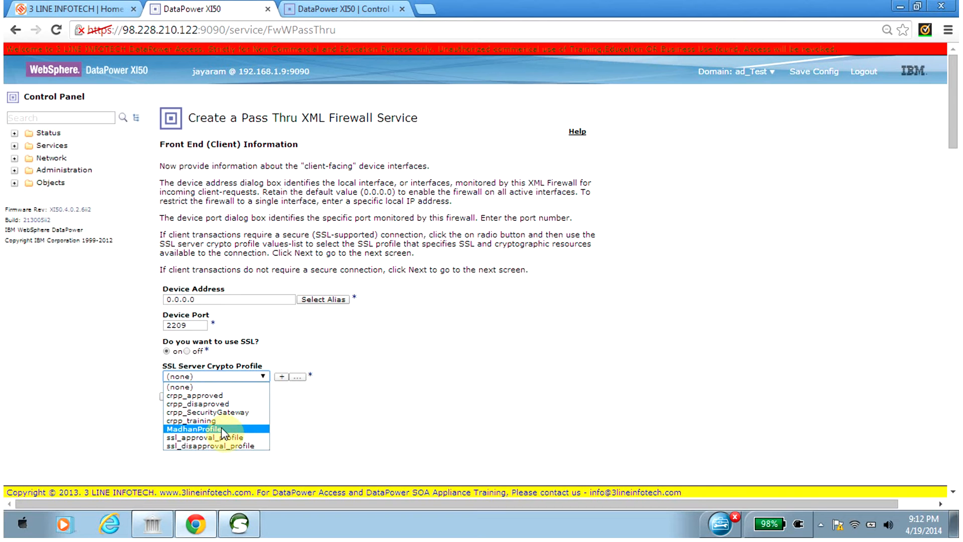
pyautogui.click(222, 429)
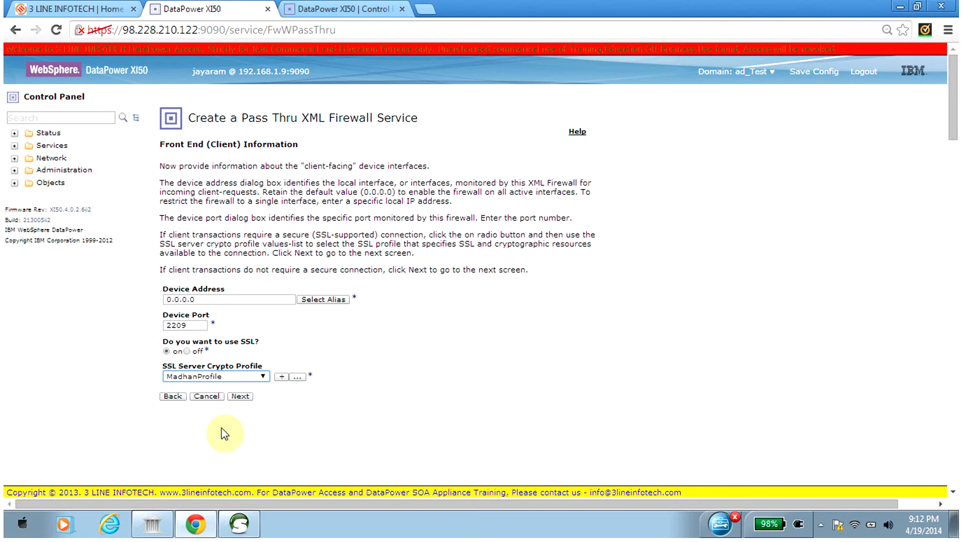
pyautogui.click(246, 397)
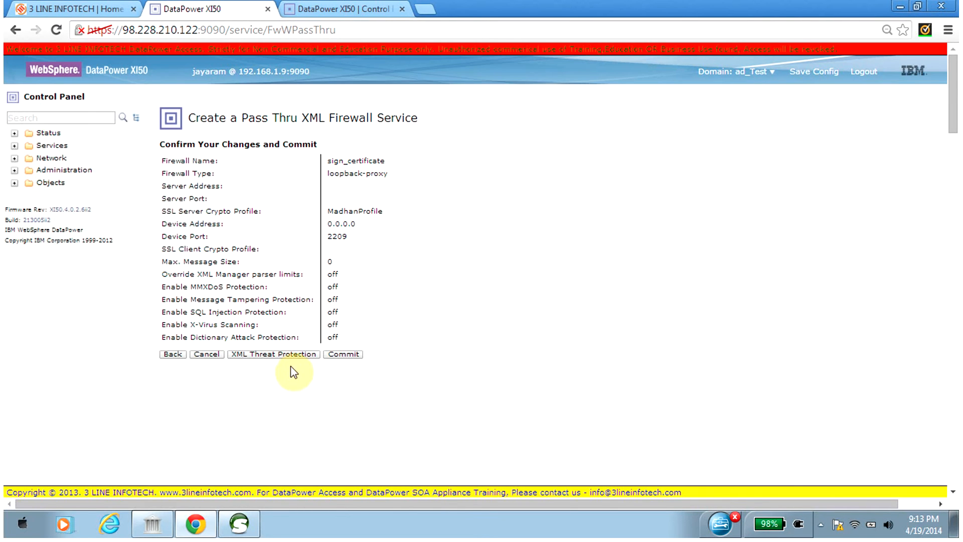
# Commit the new firewall to finish the wizard and save the domain configuration.
pyautogui.click(351, 355)
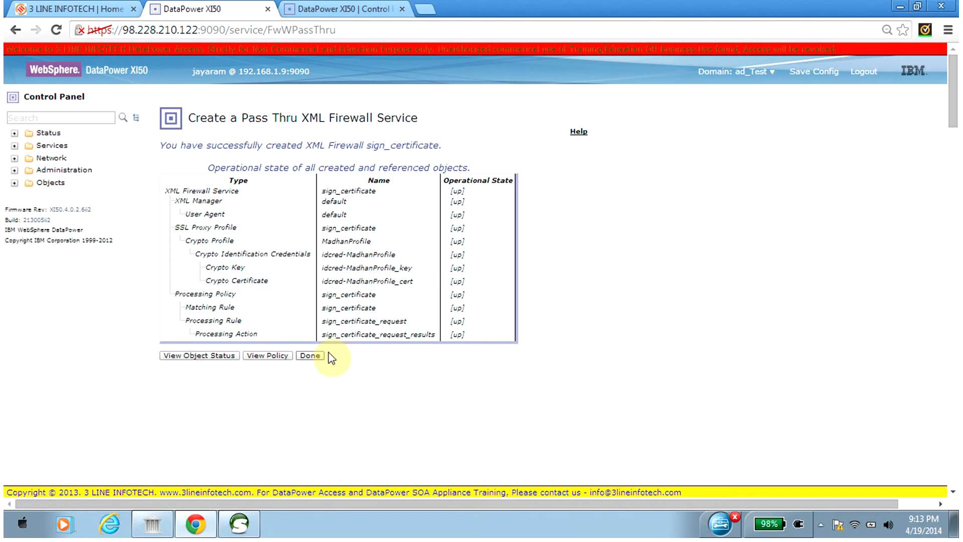
pyautogui.click(310, 356)
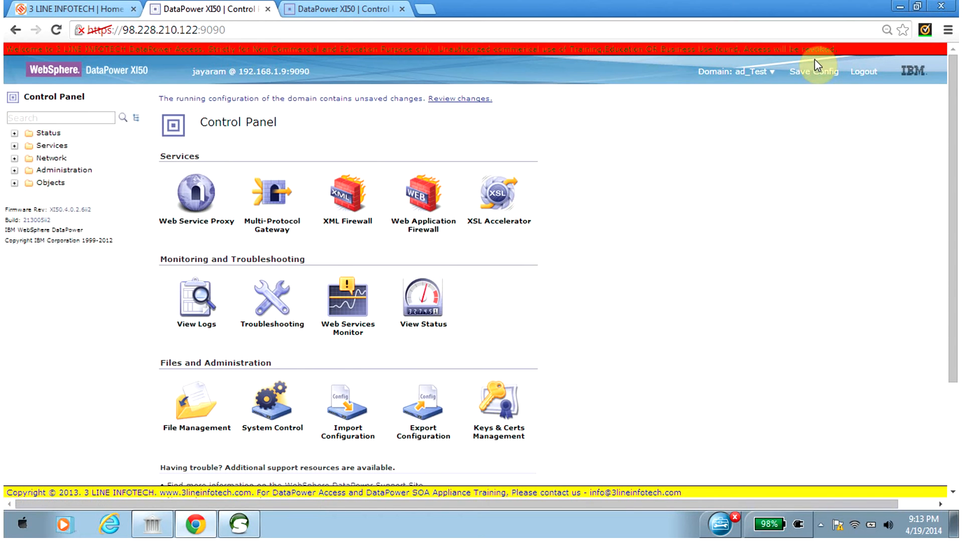
pyautogui.click(815, 69)
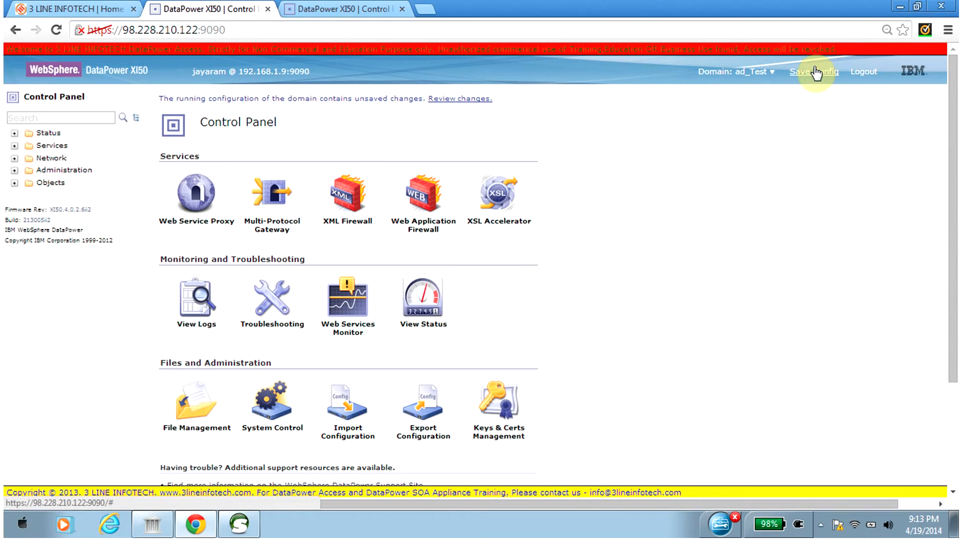
# Open the sign_certificate firewall from the XML firewall list and set its request type to SOAP.
pyautogui.click(348, 224)
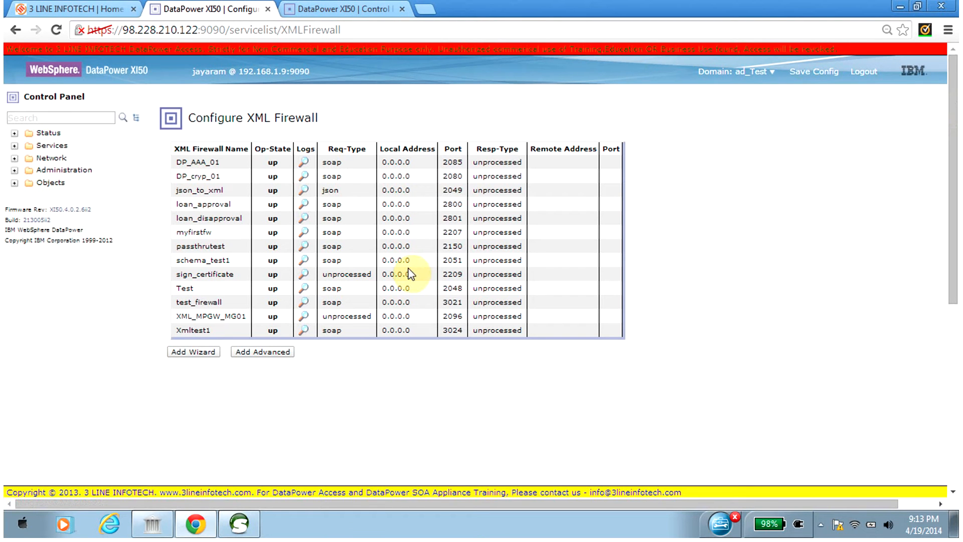
pyautogui.click(205, 275)
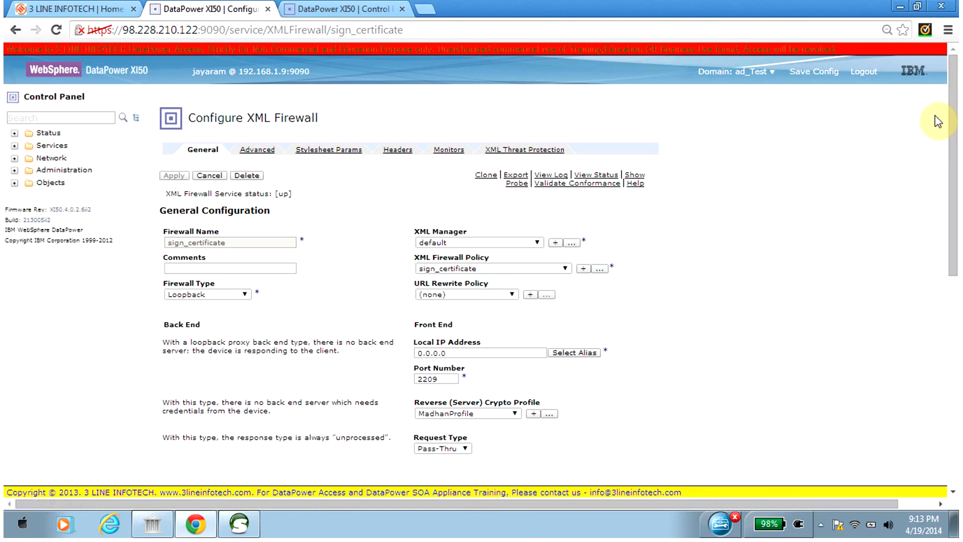
pyautogui.moveTo(948, 117); pyautogui.dragTo(951, 196)
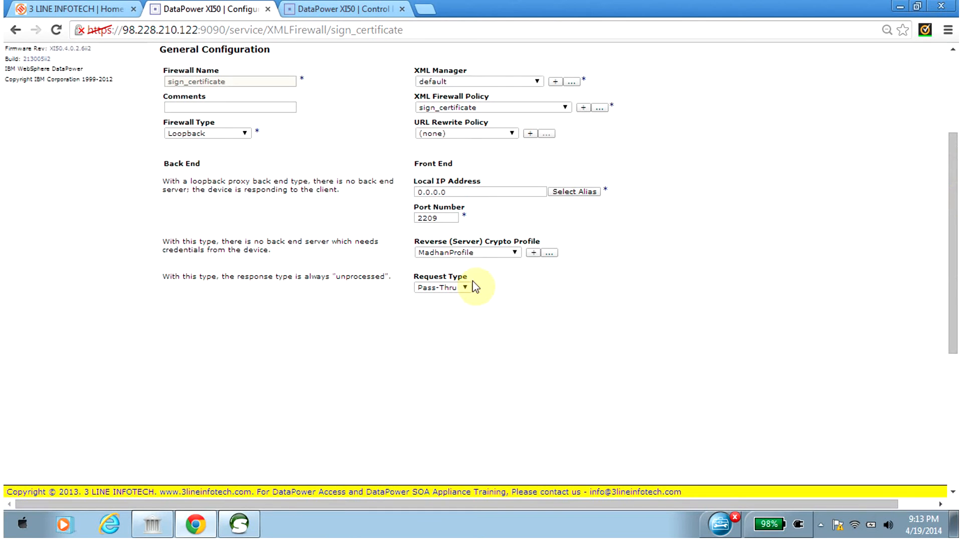
pyautogui.click(466, 293)
pyautogui.click(456, 320)
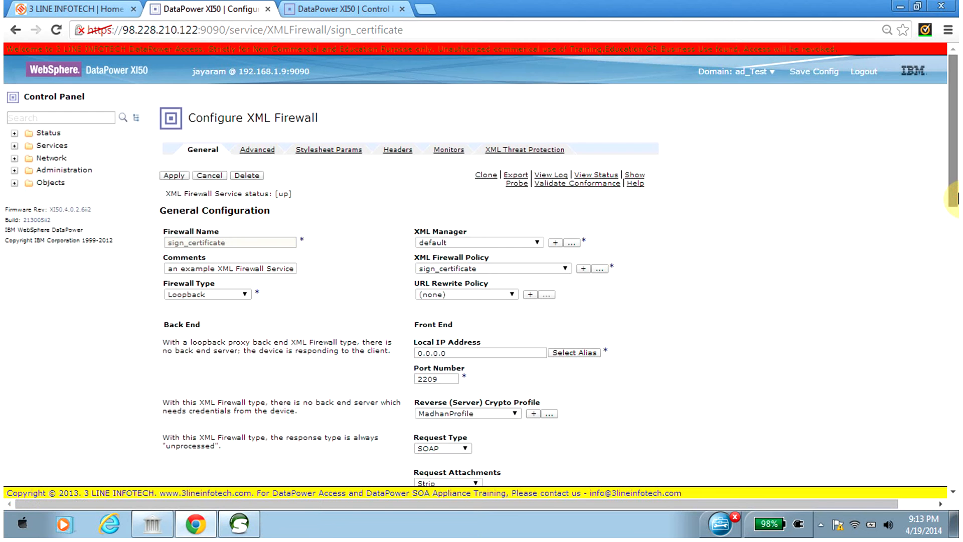
# Open the sign_certificate firewall policy for editing and add a Sign action between the match and results actions.
pyautogui.moveTo(955, 168); pyautogui.dragTo(955, 181)
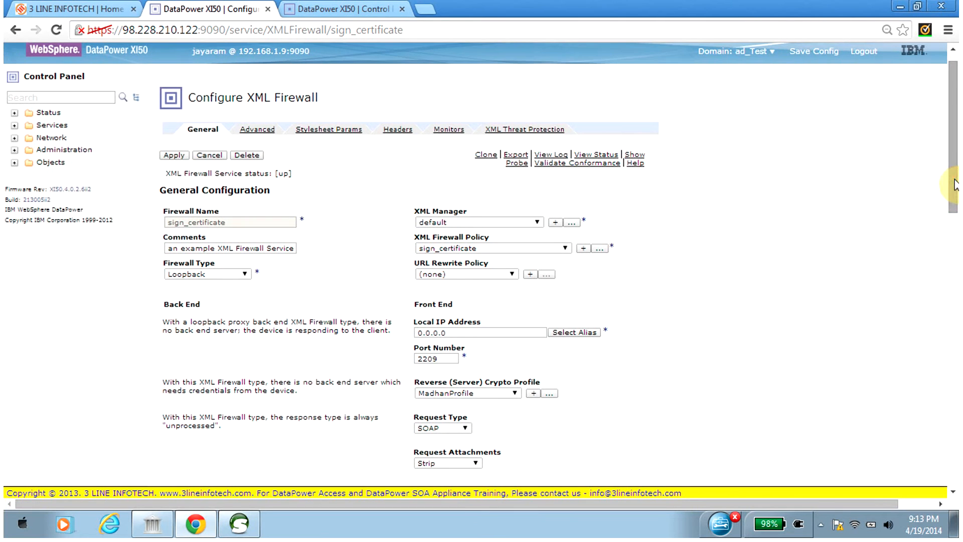
pyautogui.click(600, 248)
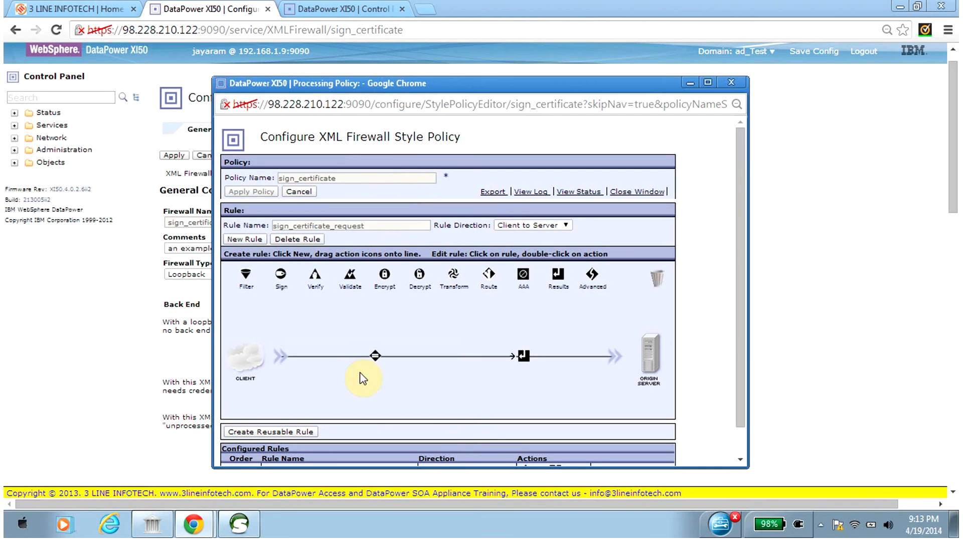
pyautogui.moveTo(376, 361)
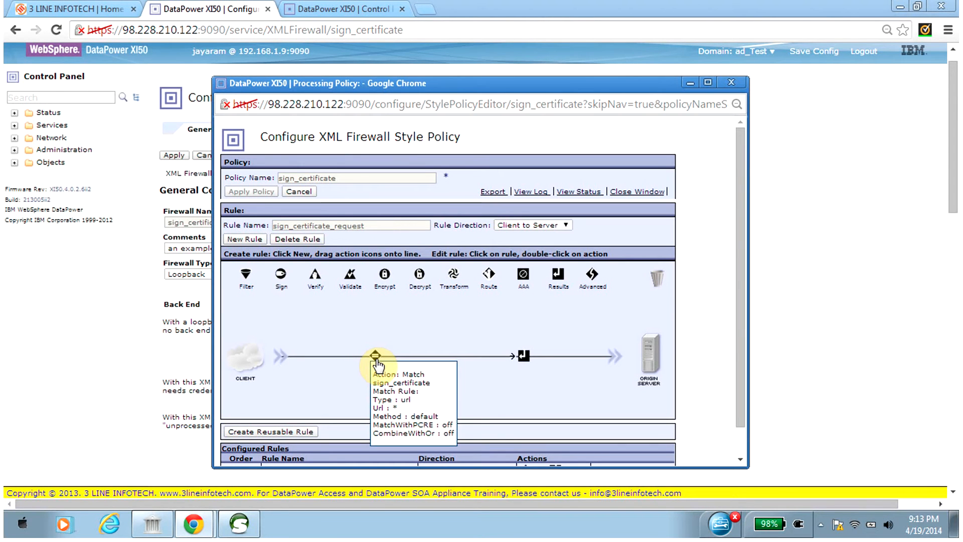
pyautogui.moveTo(527, 364)
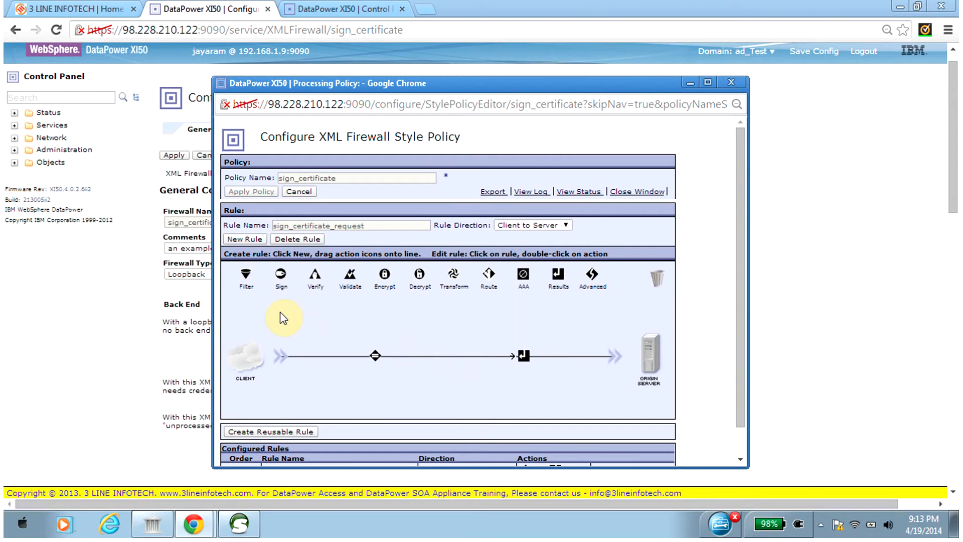
pyautogui.moveTo(281, 277); pyautogui.dragTo(439, 358)
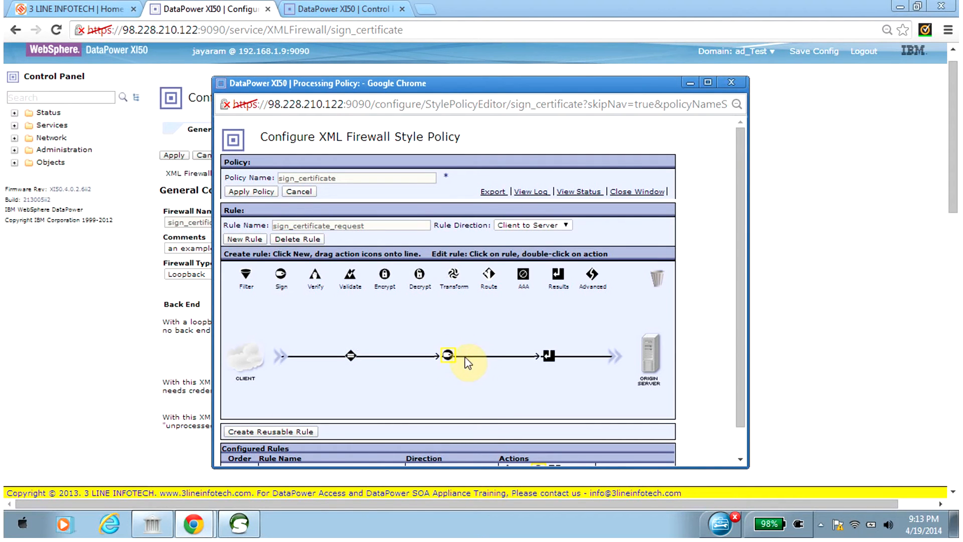
# Configure the Sign action with key idcred-MadhanProfile_key and certificate idcred-MadhanProfile_cert, then apply the policy and close its editor.
pyautogui.doubleClick(444, 357)
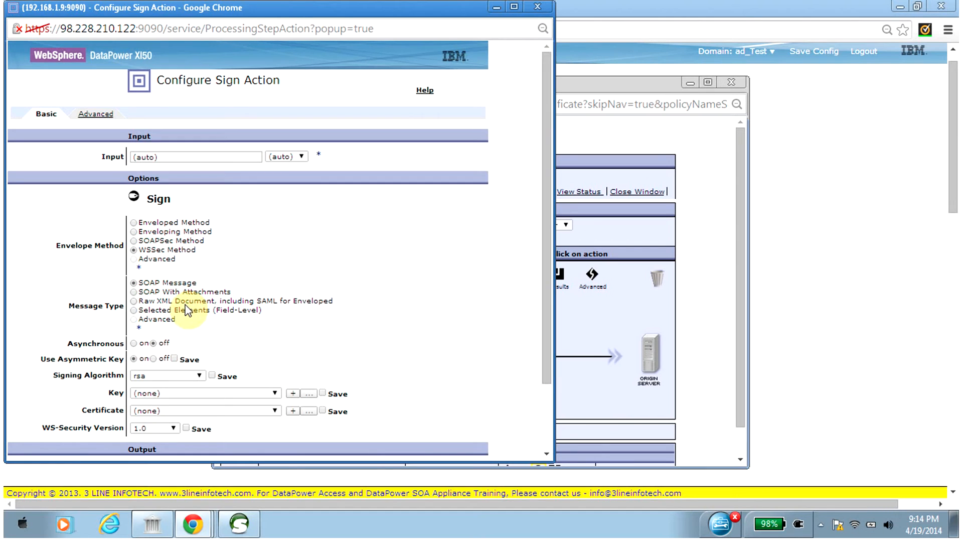
pyautogui.moveTo(549, 192); pyautogui.dragTo(541, 271)
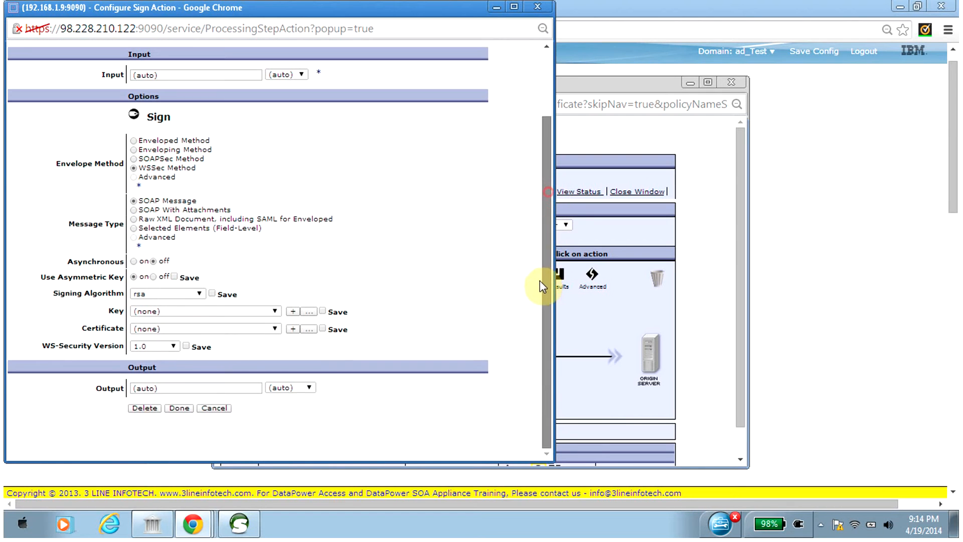
pyautogui.click(172, 312)
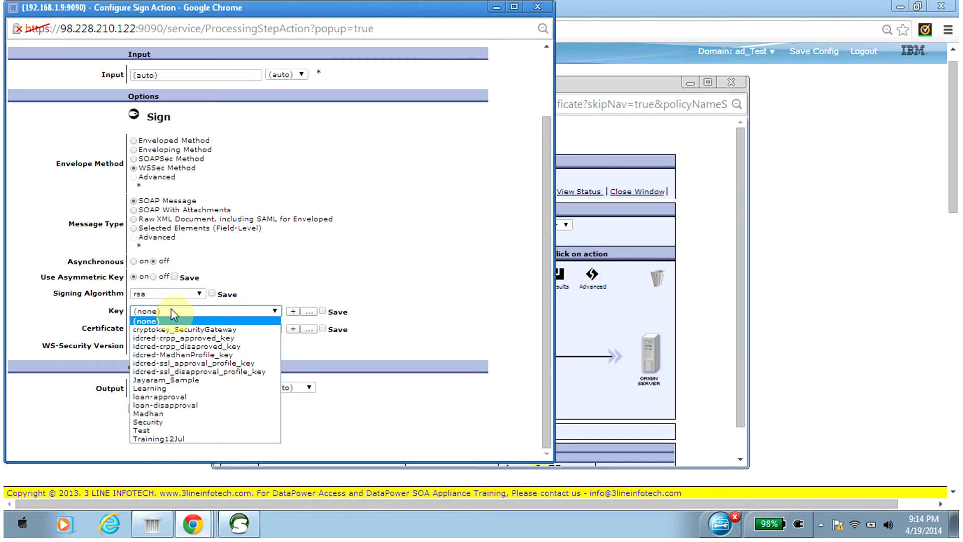
pyautogui.click(179, 354)
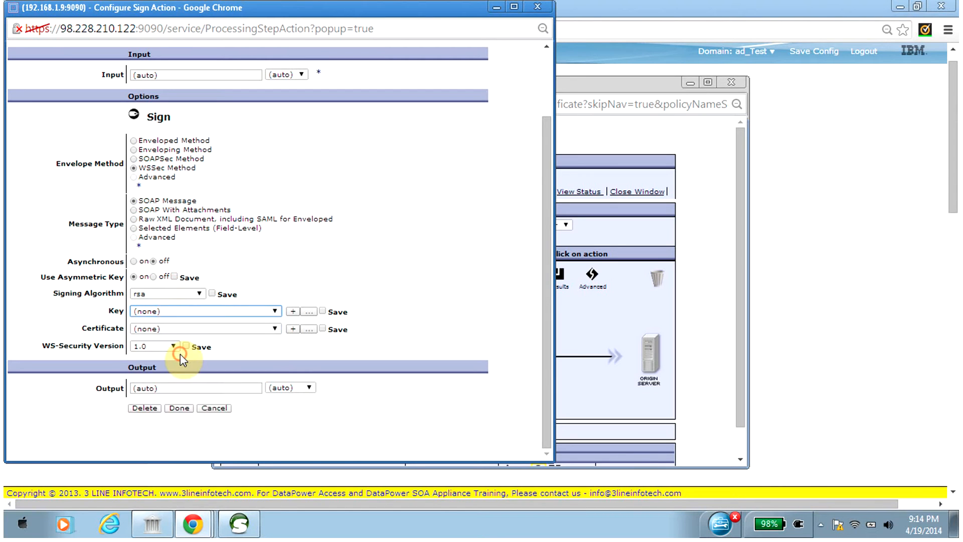
pyautogui.click(222, 331)
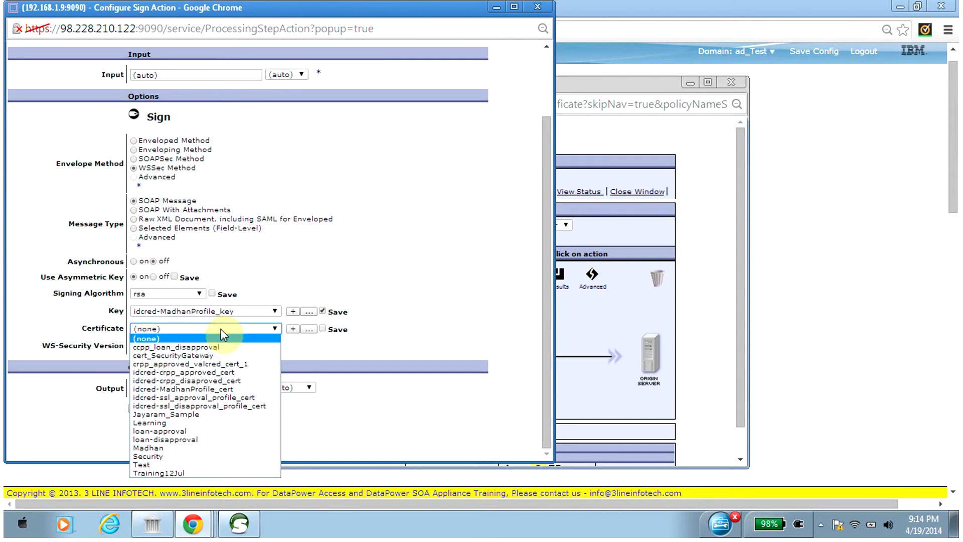
pyautogui.click(203, 391)
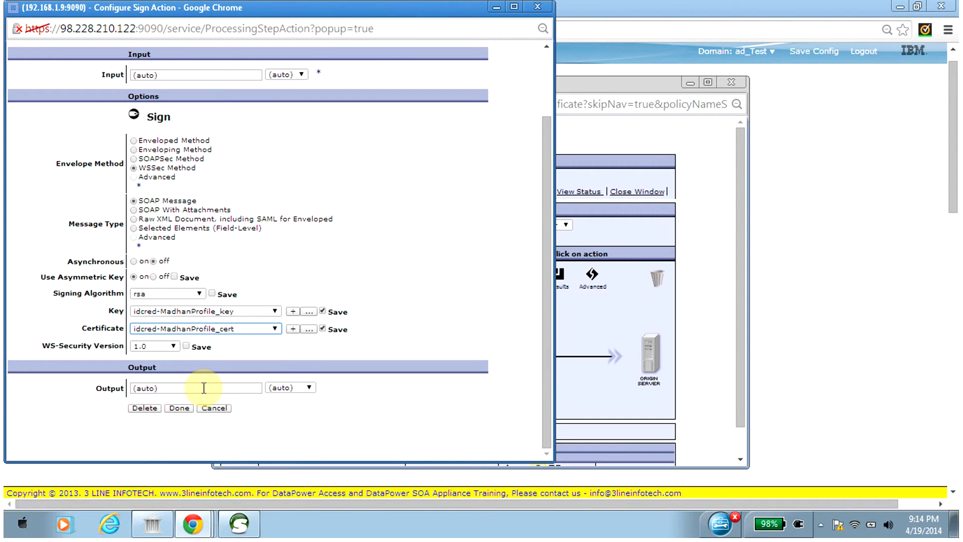
pyautogui.click(186, 407)
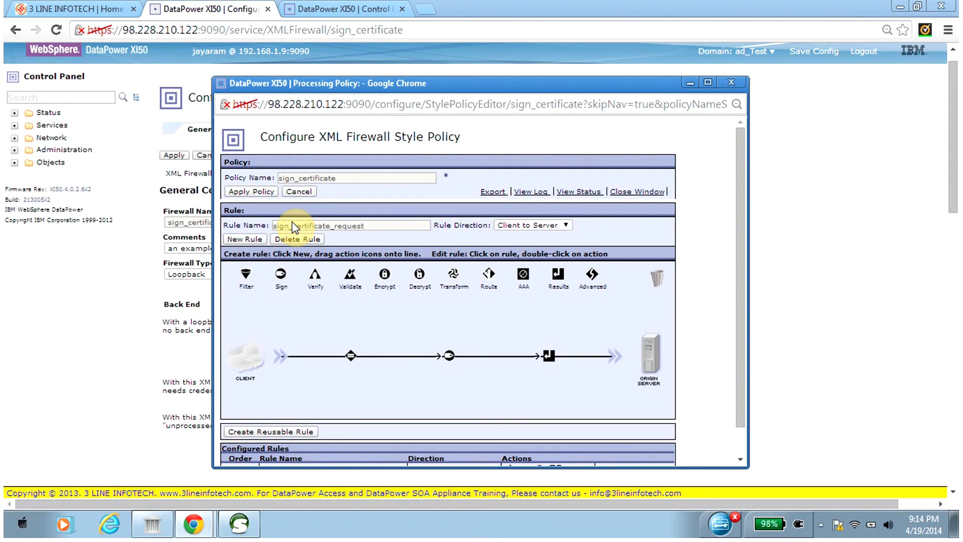
pyautogui.click(251, 192)
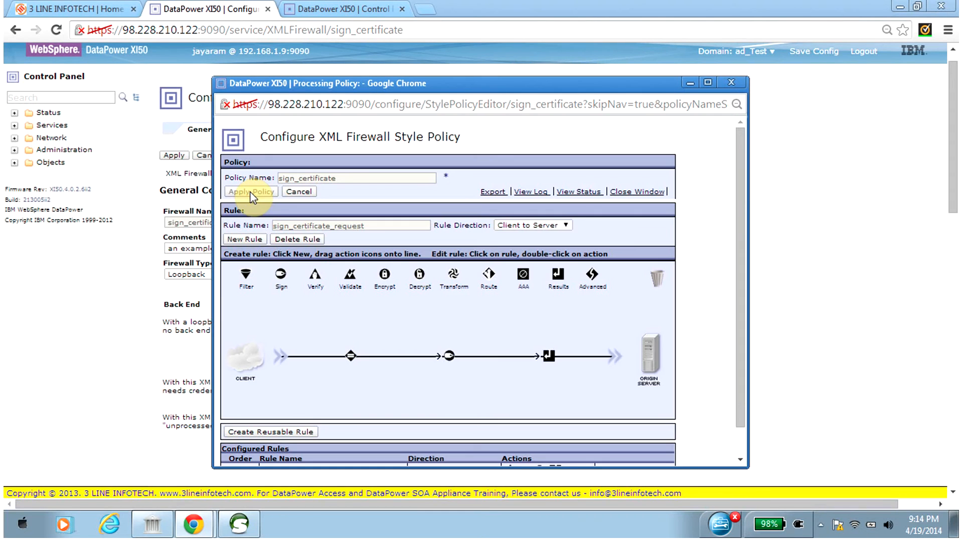
pyautogui.click(626, 192)
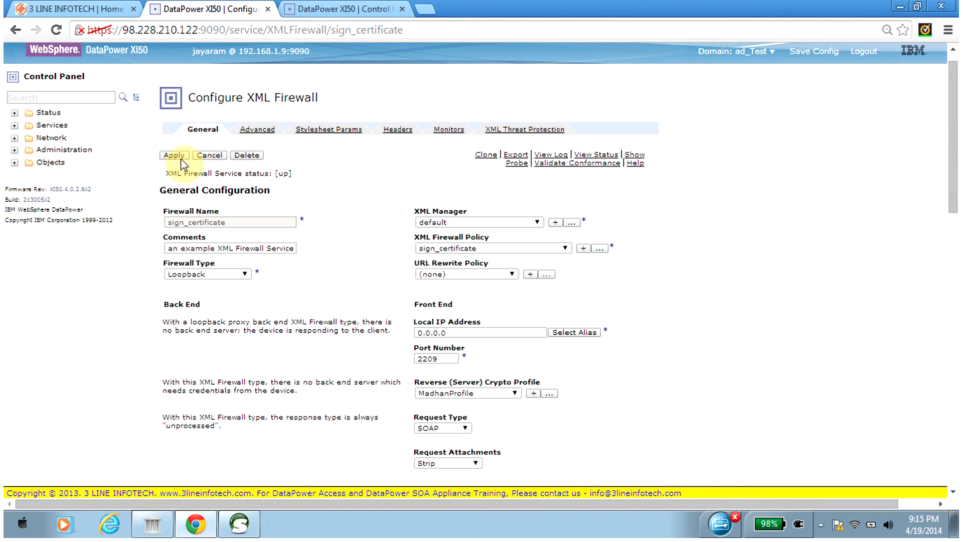
# Apply the sign_certificate firewall changes and save the domain configuration.
pyautogui.click(175, 156)
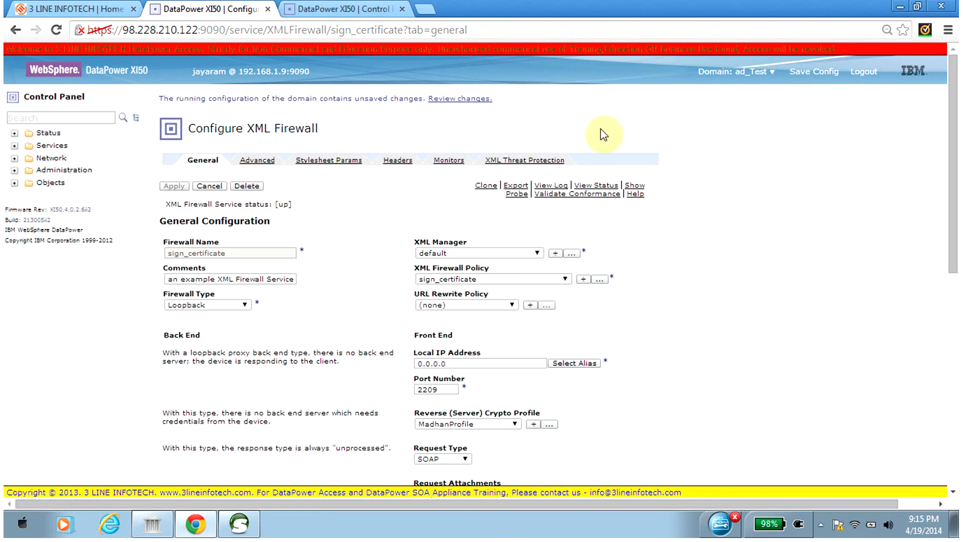
pyautogui.click(815, 73)
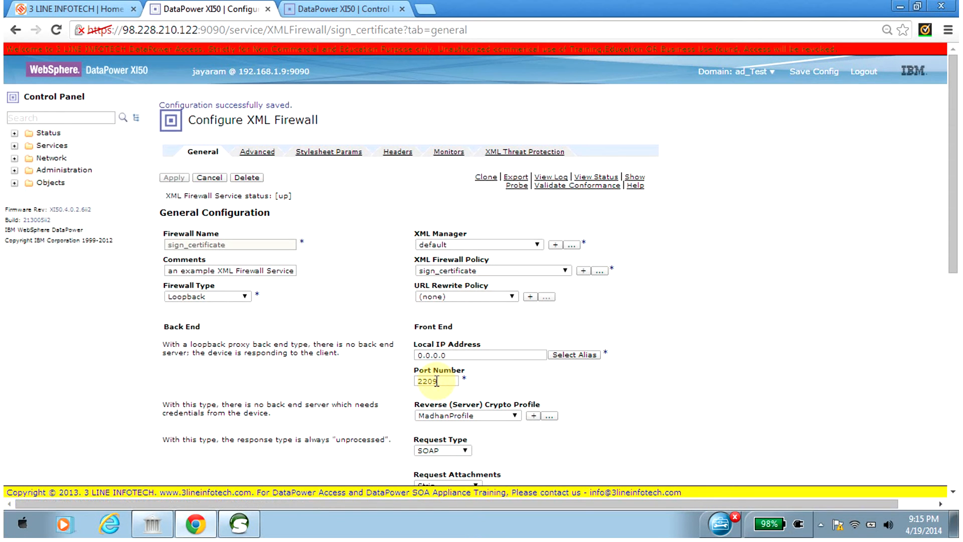
pyautogui.moveTo(949, 160); pyautogui.dragTo(952, 211)
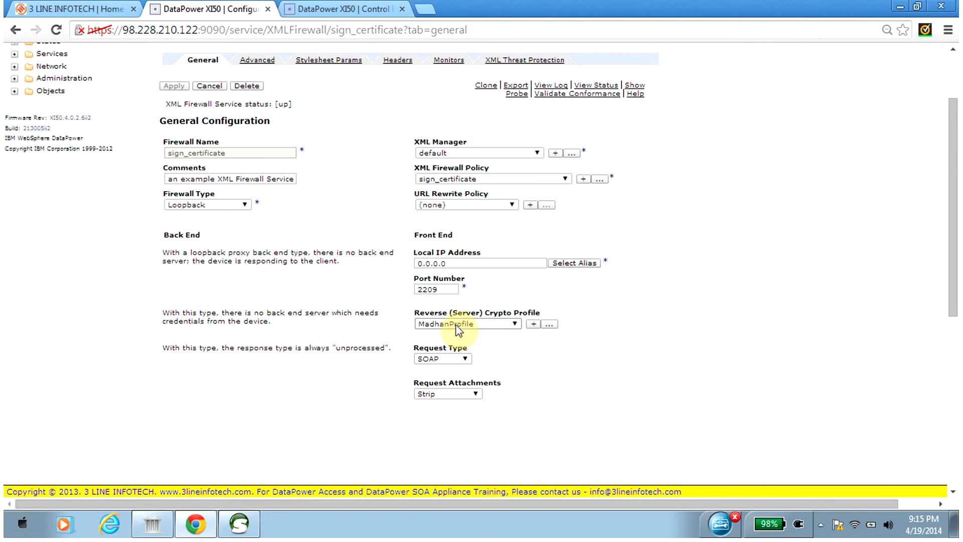
pyautogui.click(240, 524)
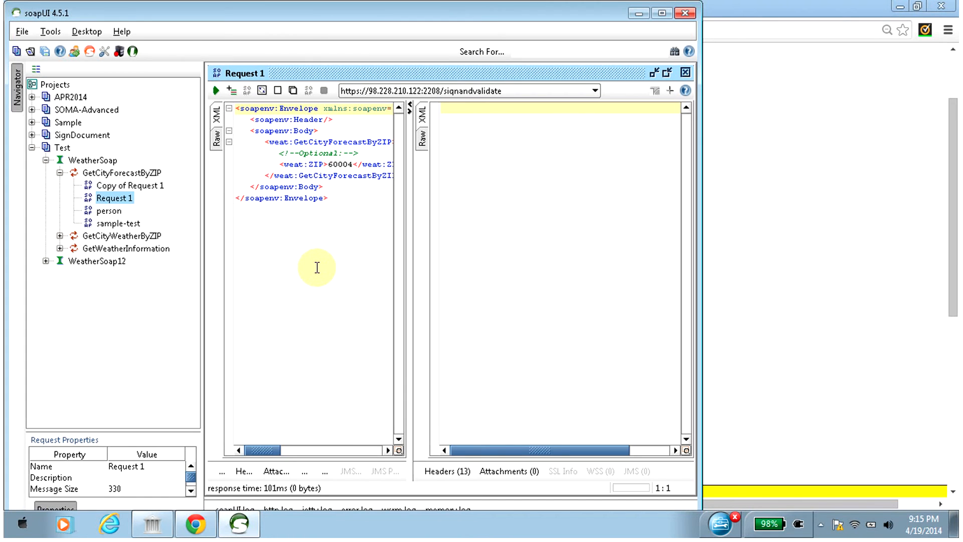
pyautogui.click(403, 91)
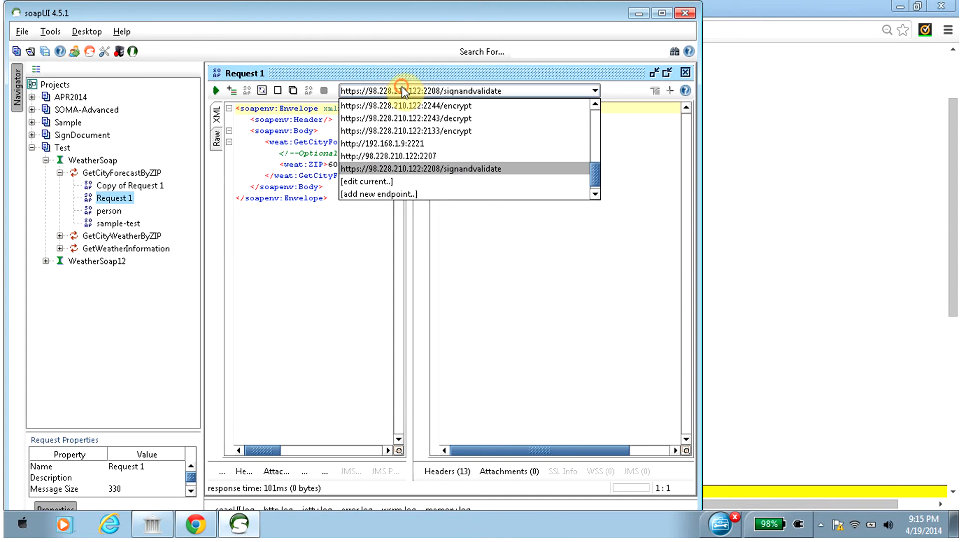
pyautogui.click(395, 170)
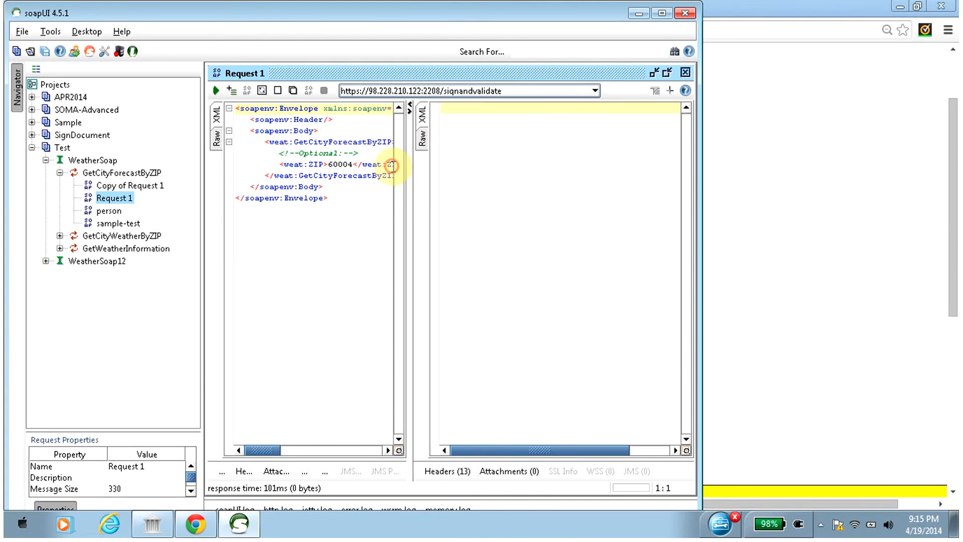
pyautogui.click(434, 91)
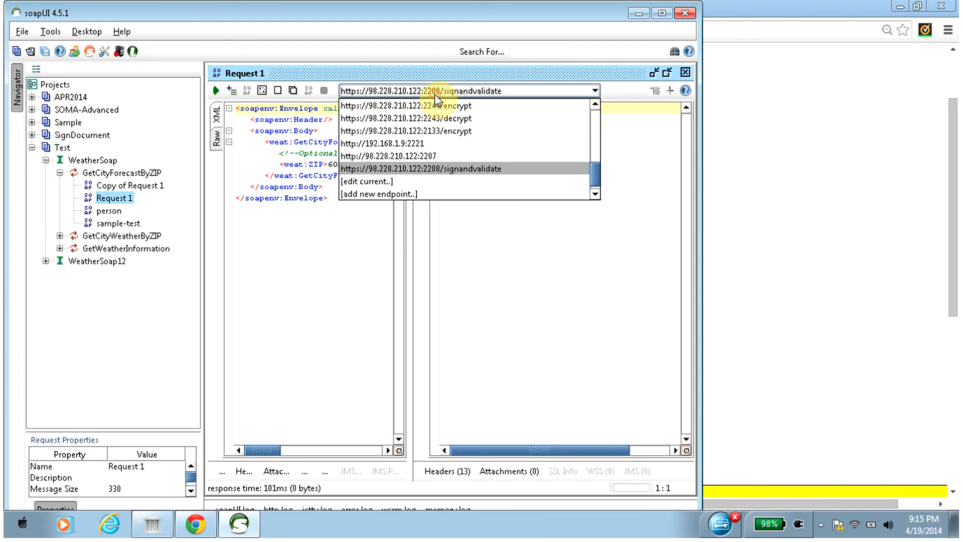
pyautogui.click(405, 191)
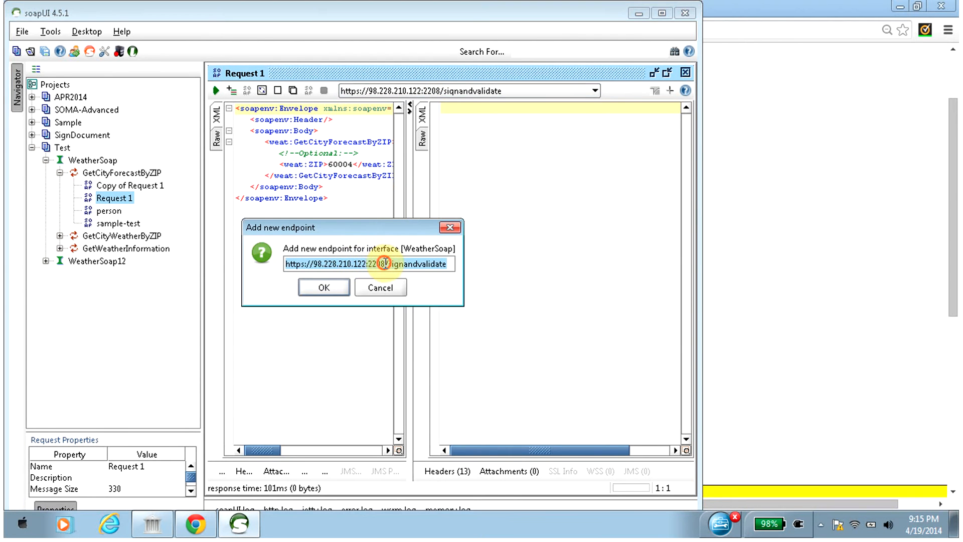
pyautogui.click(384, 263)
pyautogui.press('BackSpace')
pyautogui.write('9')
pyautogui.click(390, 264)
pyautogui.moveTo(389, 264); pyautogui.dragTo(490, 271)
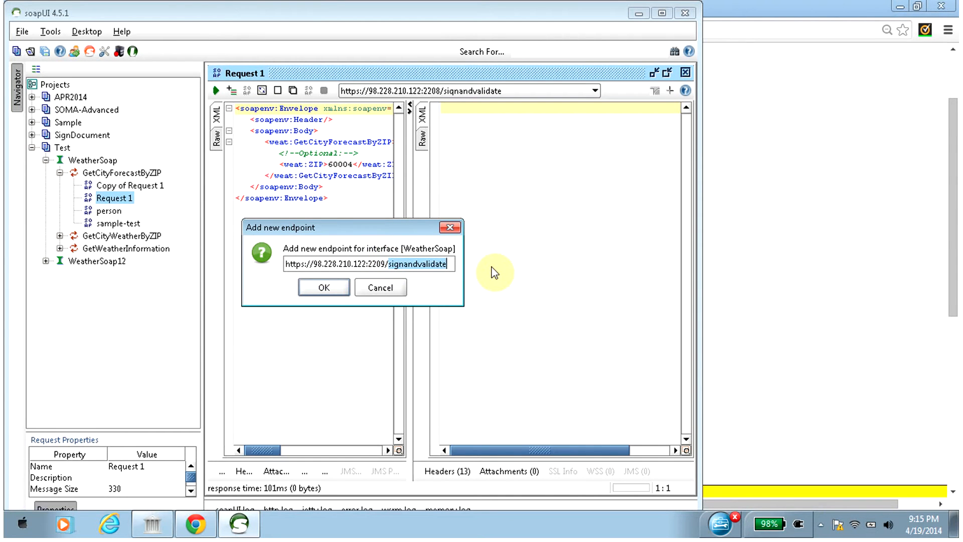
pyautogui.press('BackSpace')
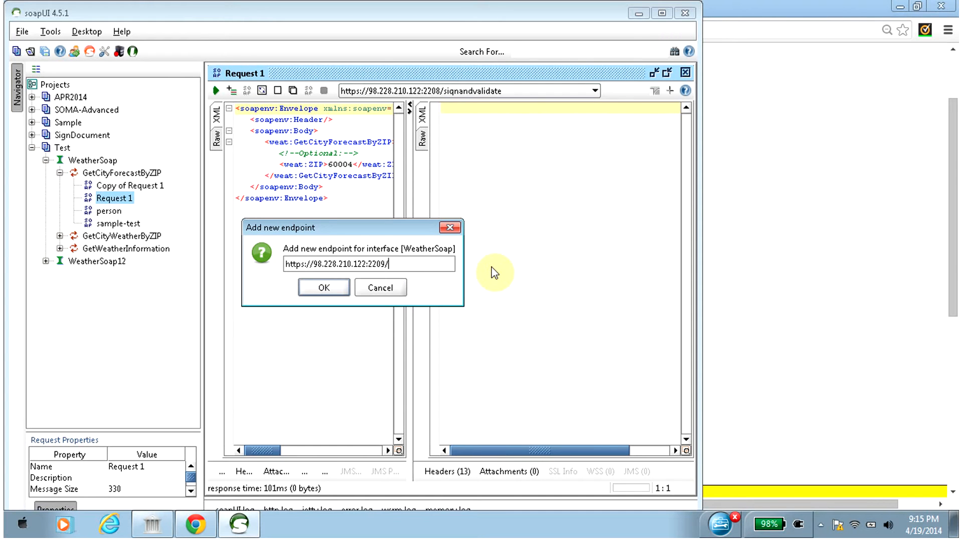
pyautogui.write('sign')
pyautogui.click(338, 289)
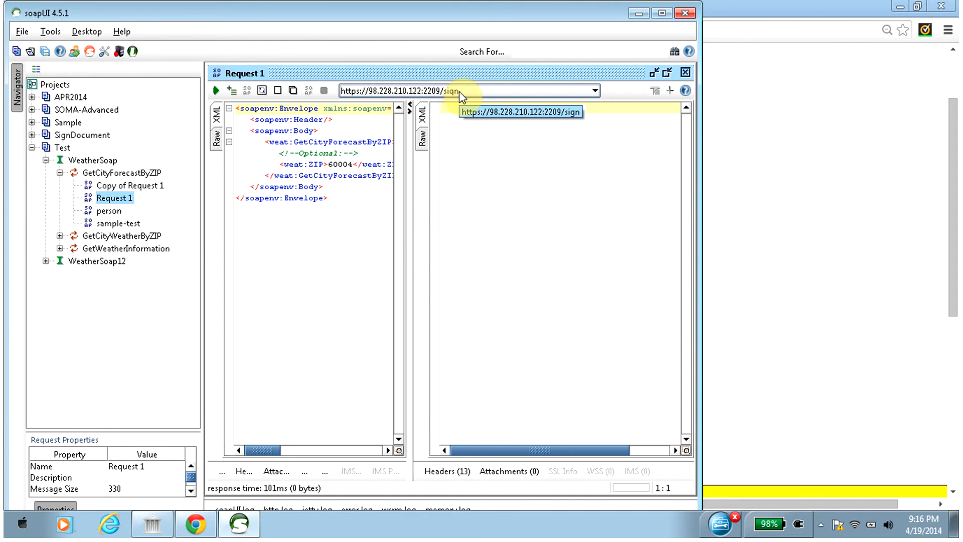
# Submit Request 1 to the sign endpoint, then maximize the soapUI window and widen the response pane.
pyautogui.click(216, 92)
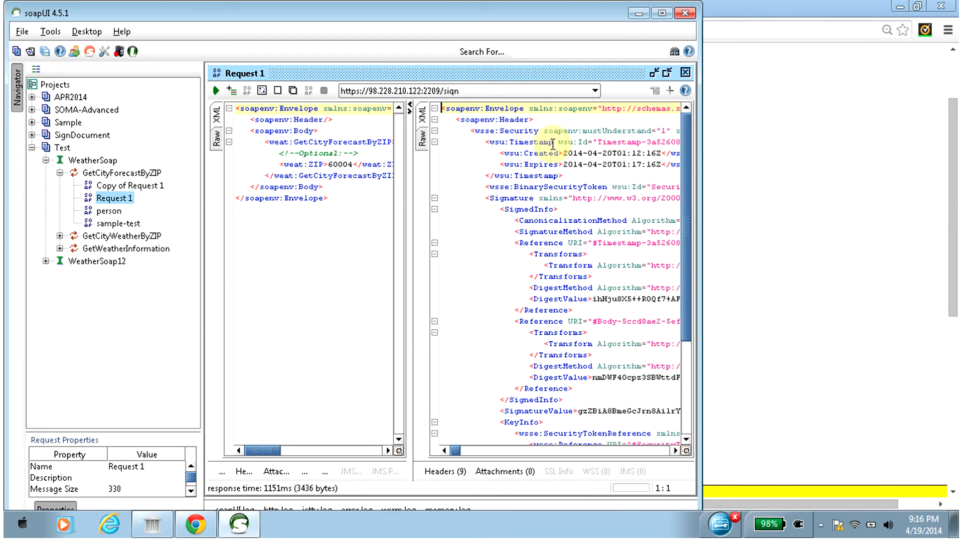
pyautogui.click(662, 14)
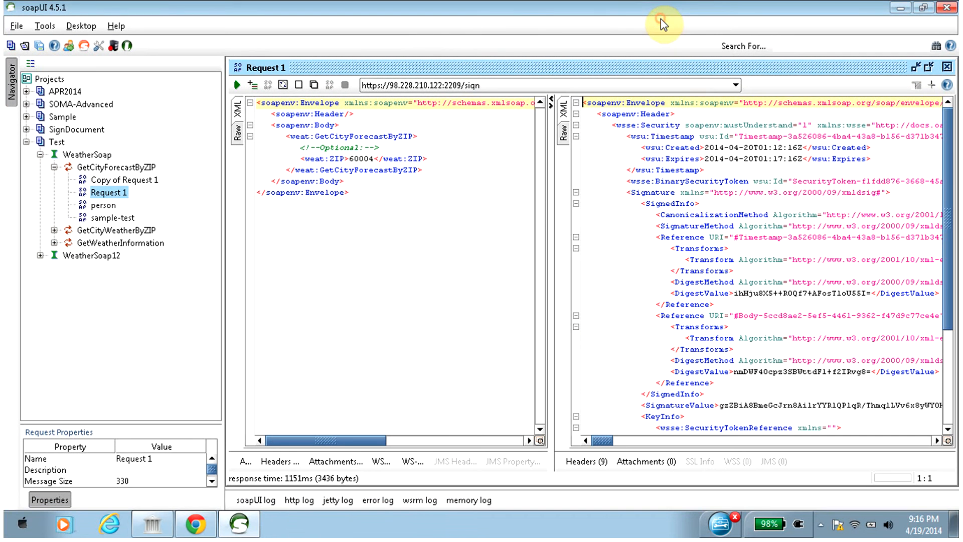
pyautogui.moveTo(551, 203); pyautogui.dragTo(466, 206)
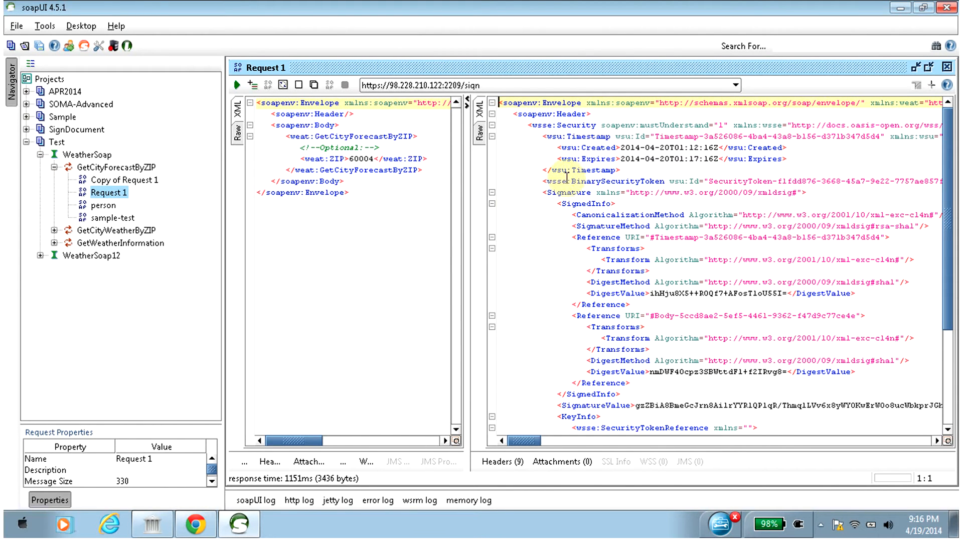
# Examine the created and expires timestamps, the signature method and the first digest value in the signed SOAP response.
pyautogui.doubleClick(594, 148)
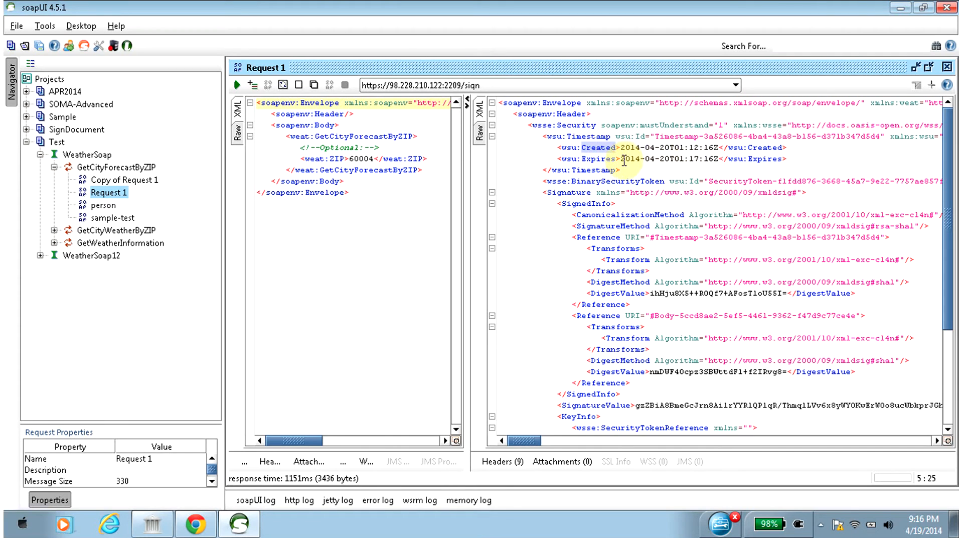
pyautogui.doubleClick(596, 159)
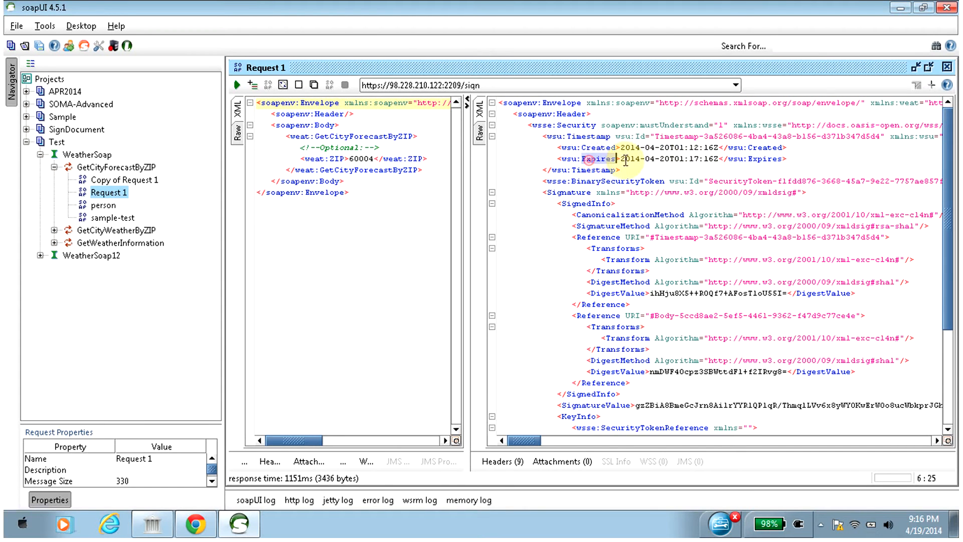
pyautogui.doubleClick(695, 159)
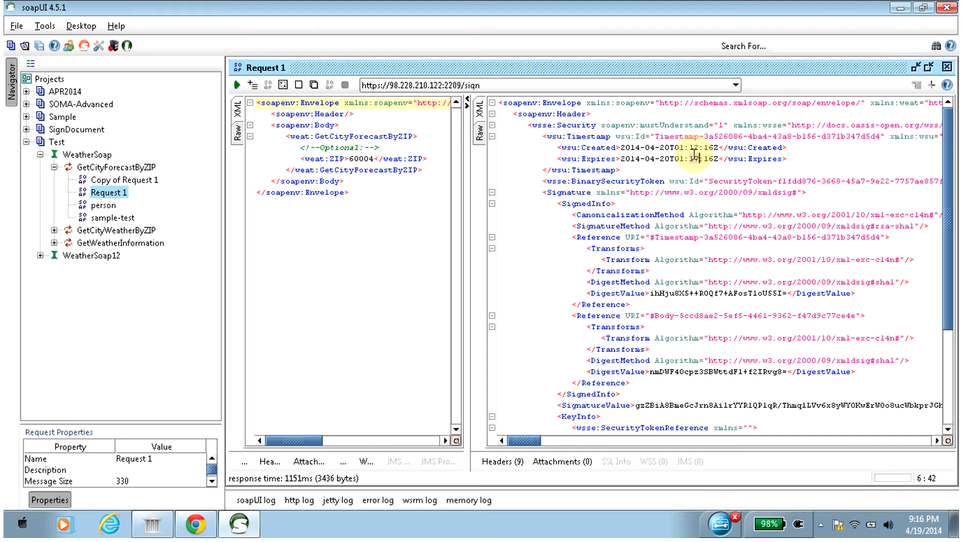
pyautogui.click(695, 203)
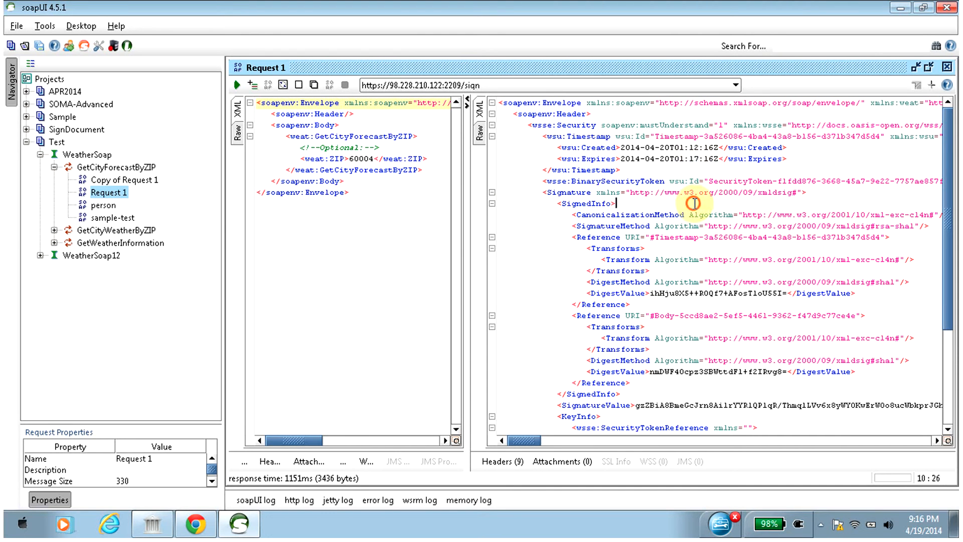
pyautogui.click(386, 209)
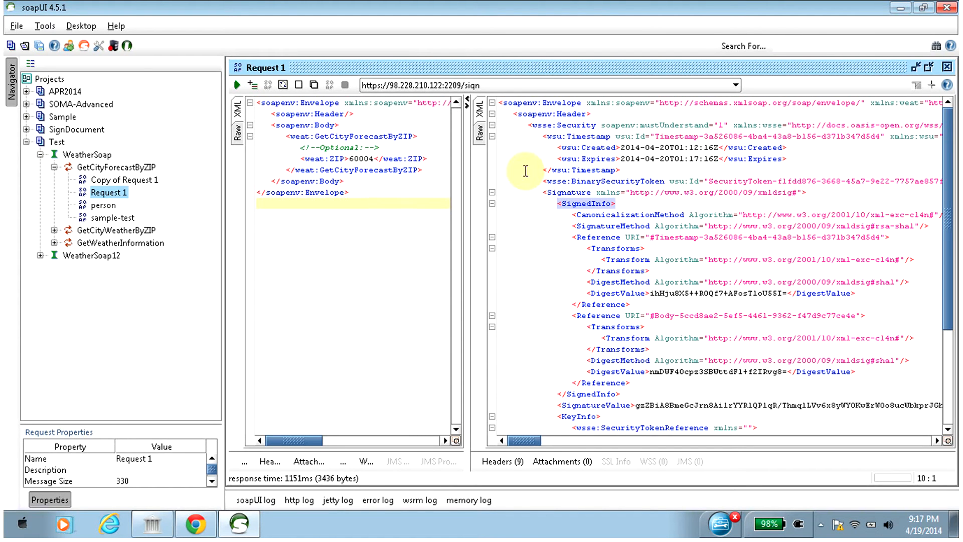
pyautogui.doubleClick(614, 227)
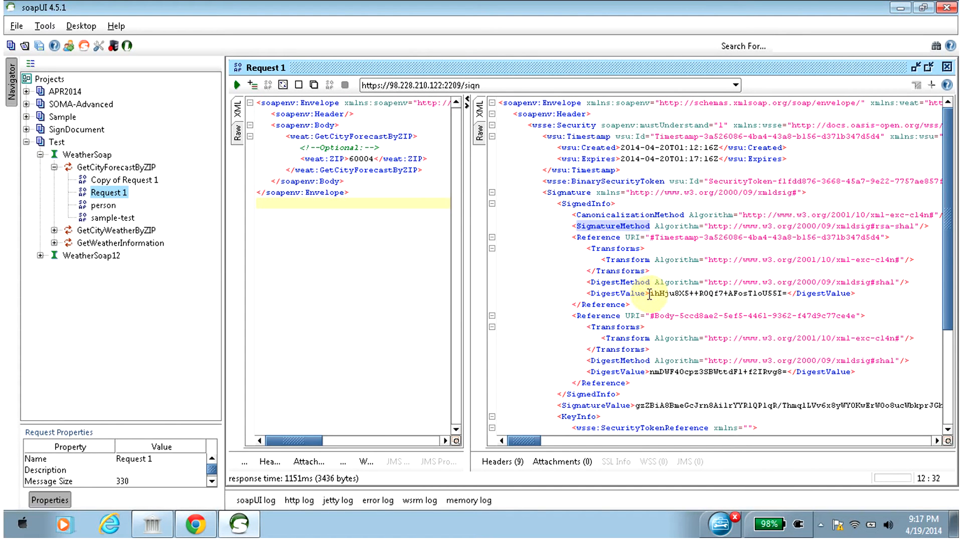
pyautogui.moveTo(651, 294); pyautogui.dragTo(789, 294)
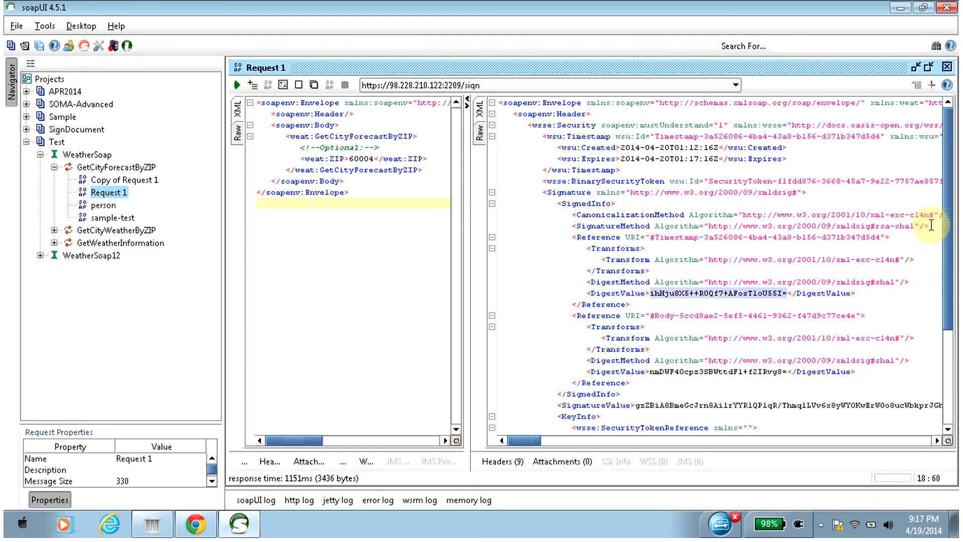
# Inspect the SignatureValue element and the SOAP body in the rest of the signed response.
pyautogui.moveTo(950, 210); pyautogui.dragTo(955, 284)
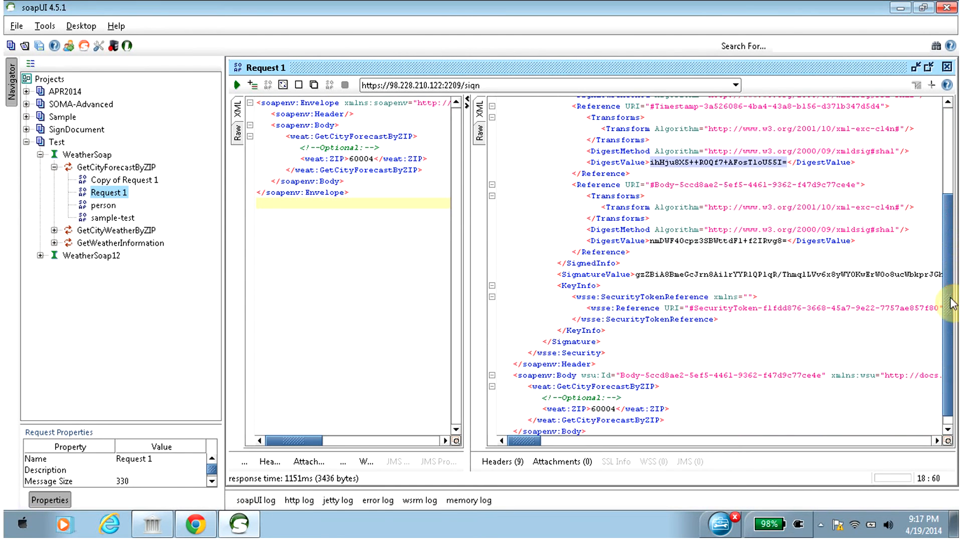
pyautogui.tripleClick(637, 277)
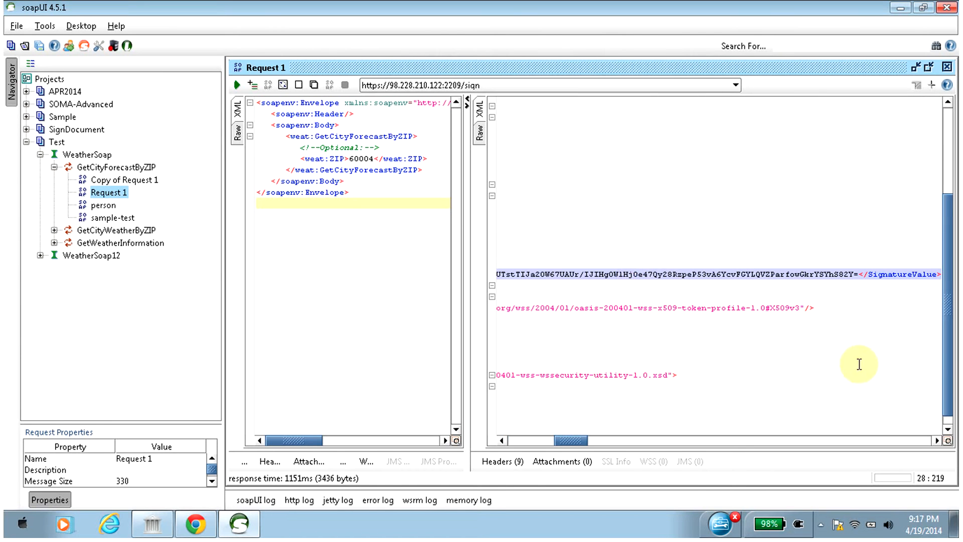
pyautogui.moveTo(576, 444); pyautogui.dragTo(512, 444)
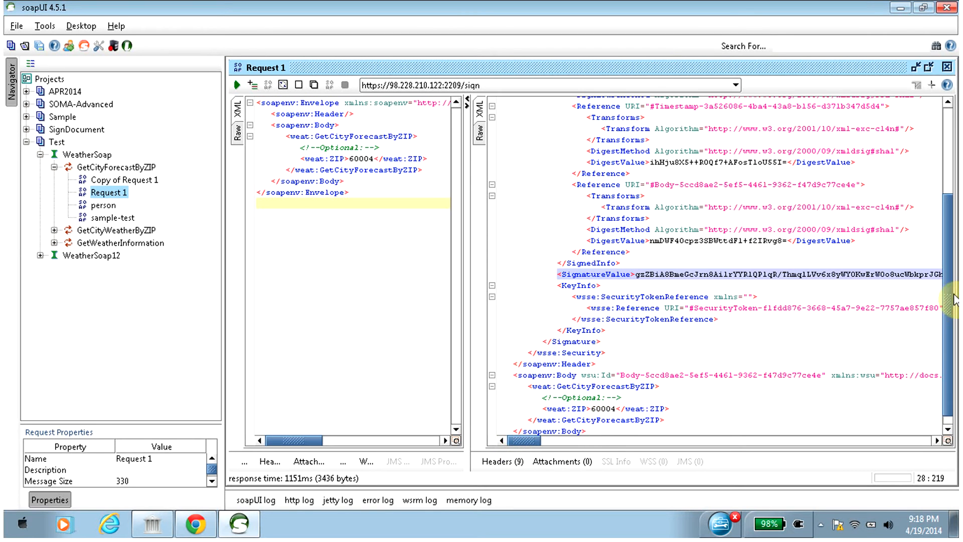
pyautogui.moveTo(948, 305); pyautogui.dragTo(947, 344)
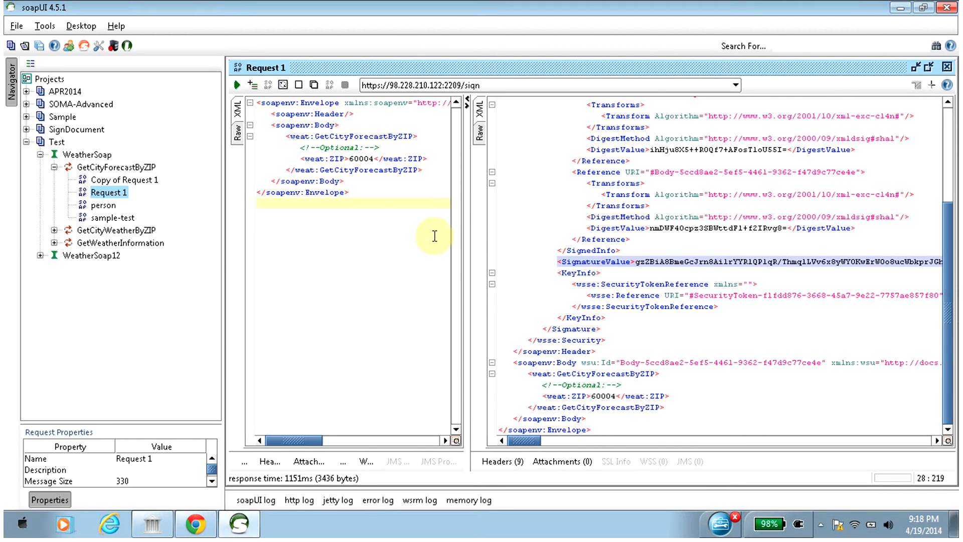
pyautogui.moveTo(616, 398); pyautogui.dragTo(587, 397)
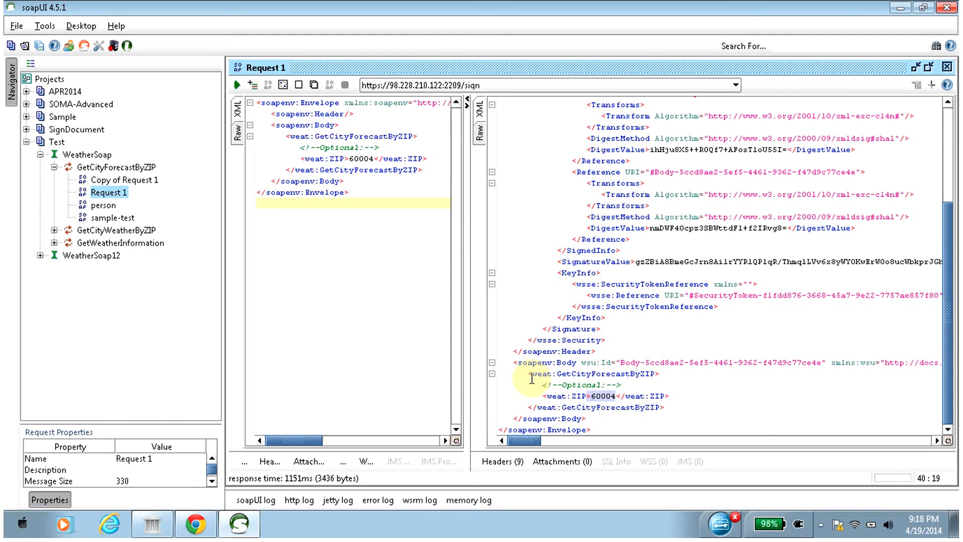
pyautogui.moveTo(512, 363); pyautogui.dragTo(608, 421)
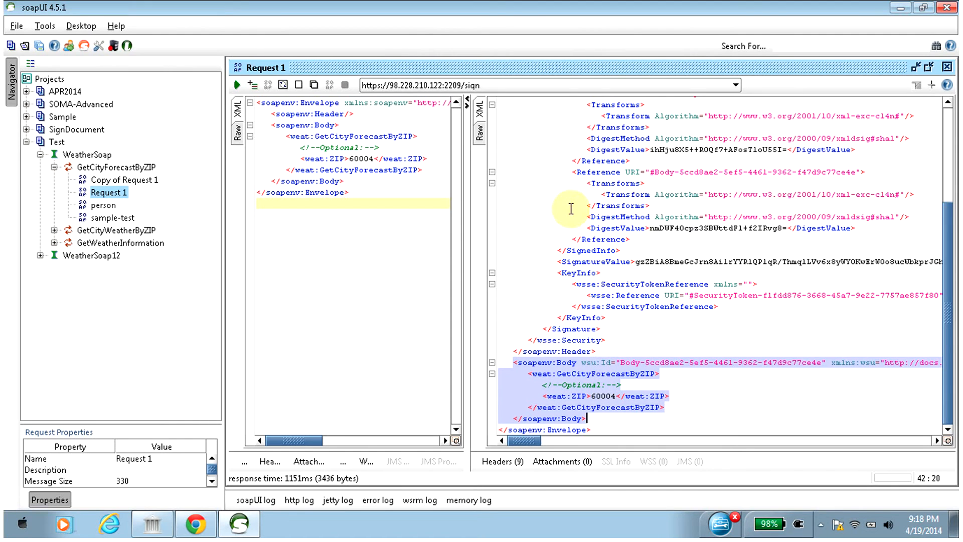
pyautogui.moveTo(953, 245); pyautogui.dragTo(954, 103)
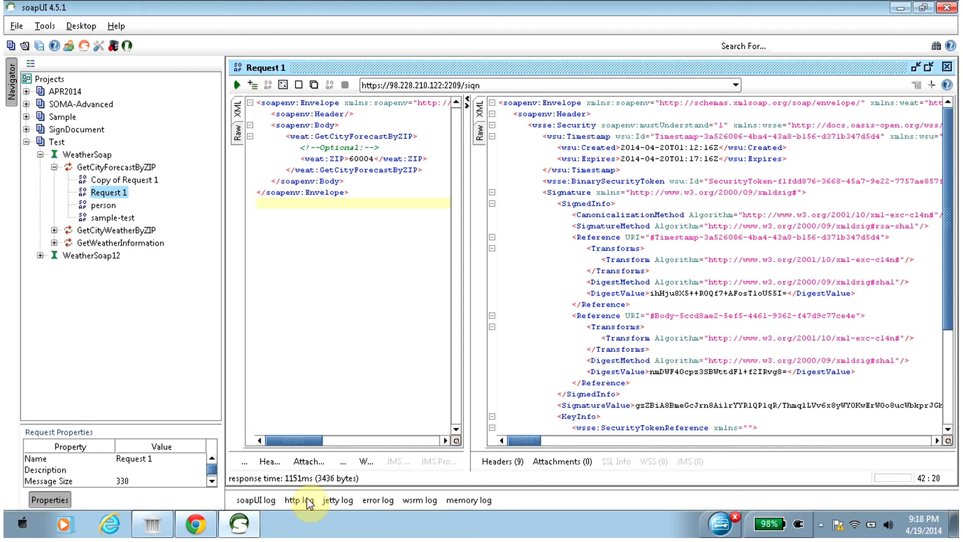
# Switch back to the DataPower console in Chrome and start a Pass Thru XML firewall with the Firewall Wizard.
pyautogui.click(196, 524)
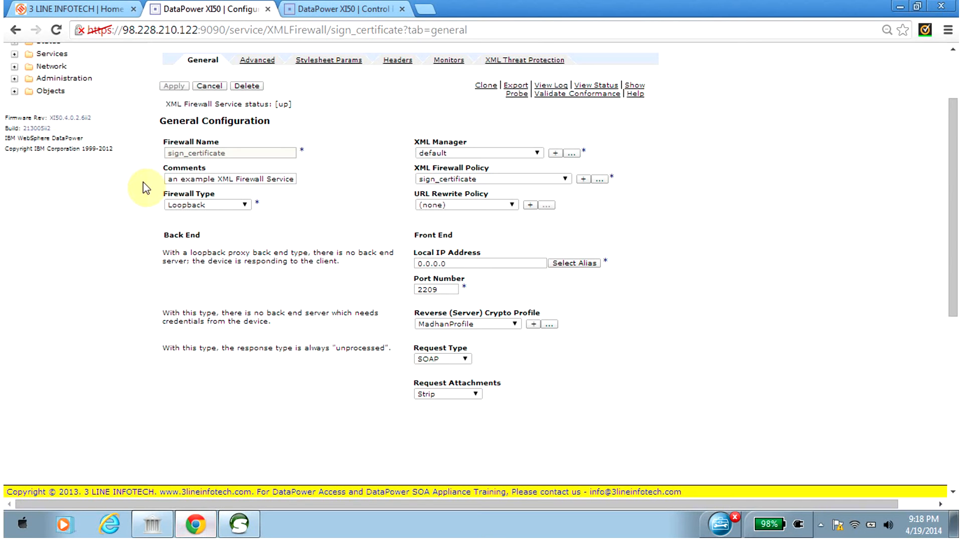
pyautogui.click(346, 15)
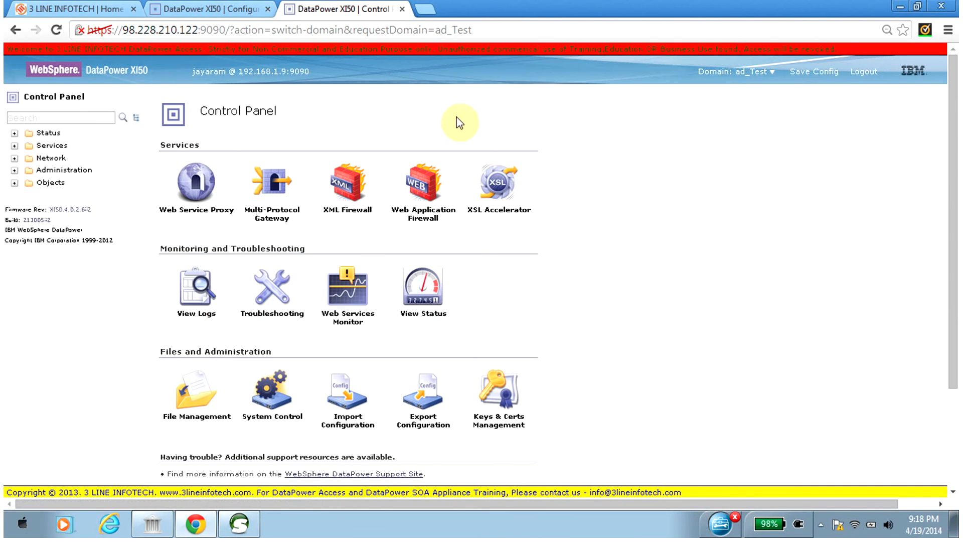
pyautogui.click(352, 185)
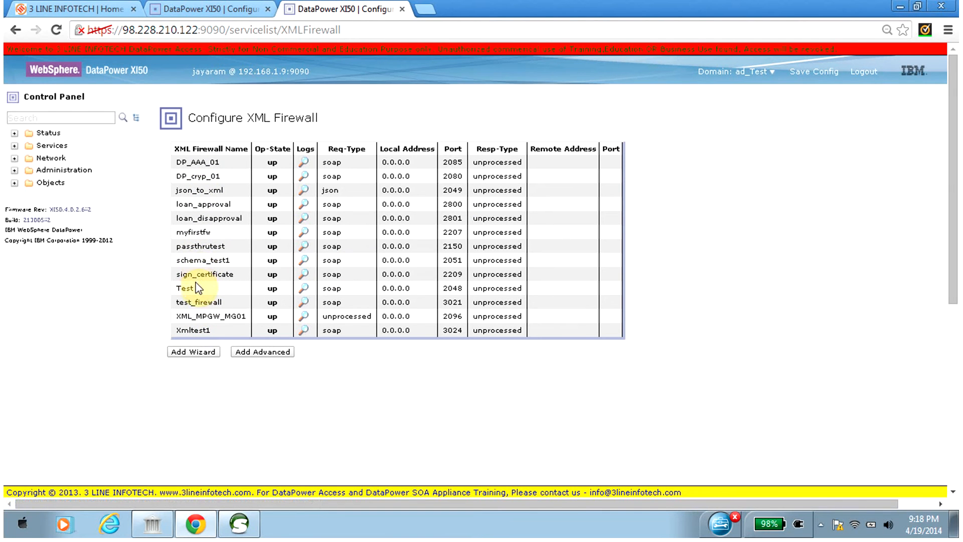
pyautogui.click(192, 353)
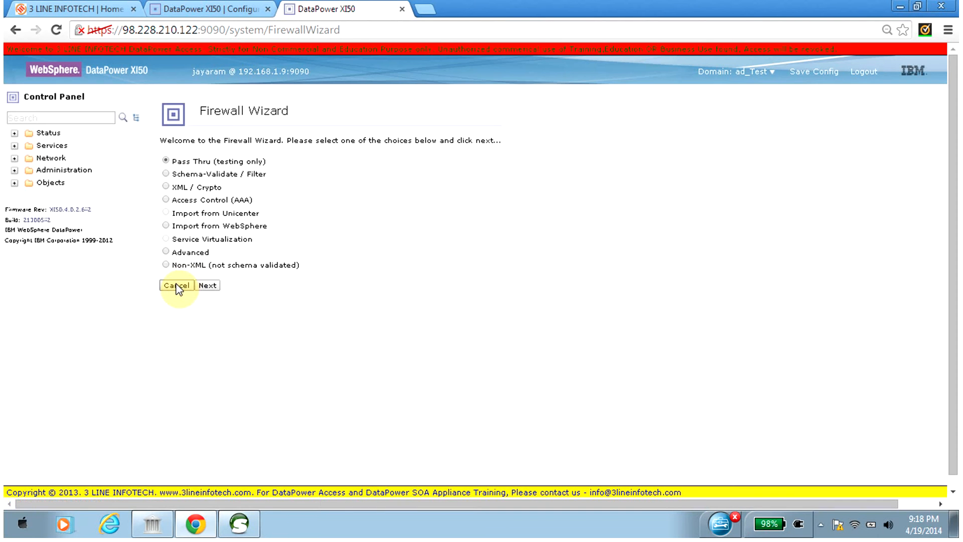
pyautogui.click(208, 286)
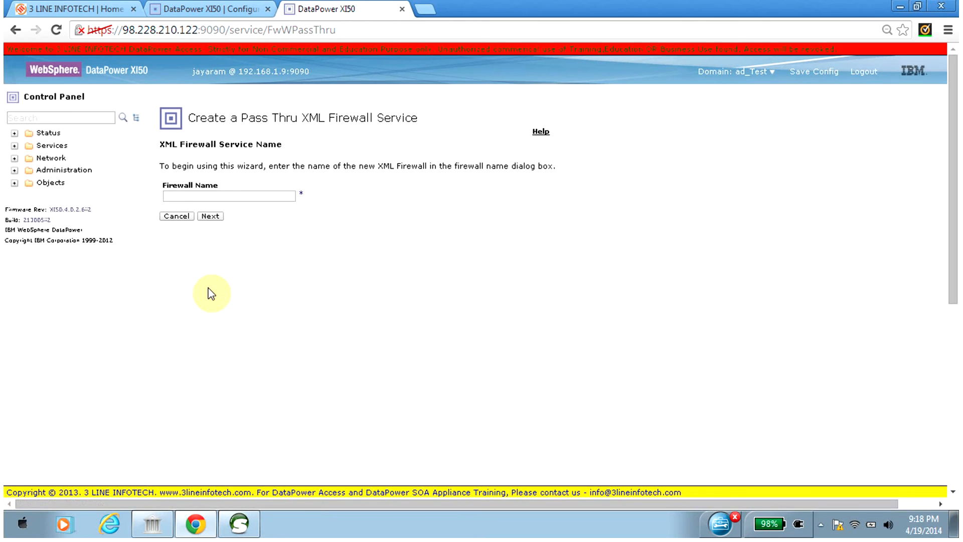
# Name the new XML firewall verify_certificate and set its firewall type to loopback-proxy.
pyautogui.click(210, 196)
pyautogui.write('verify_cer')
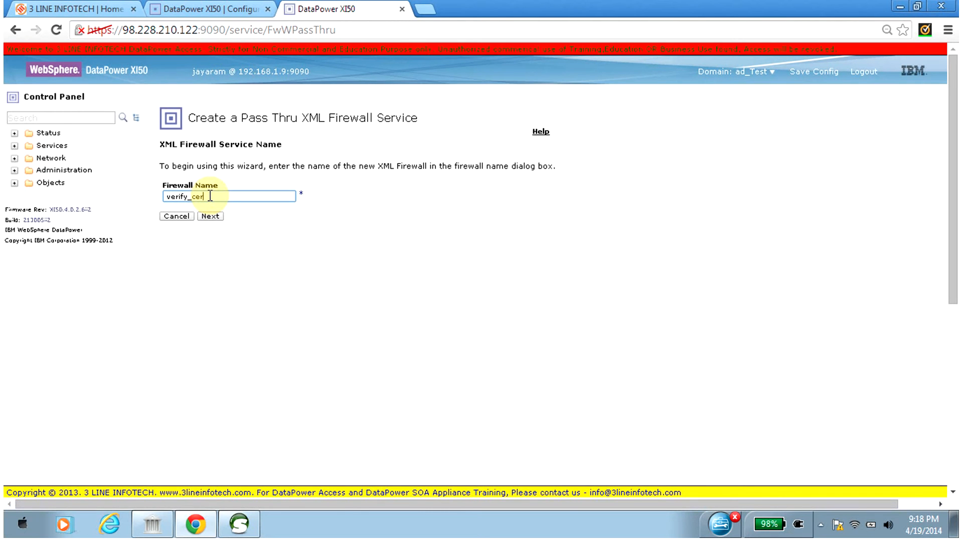
pyautogui.write('tificate')
pyautogui.click(209, 217)
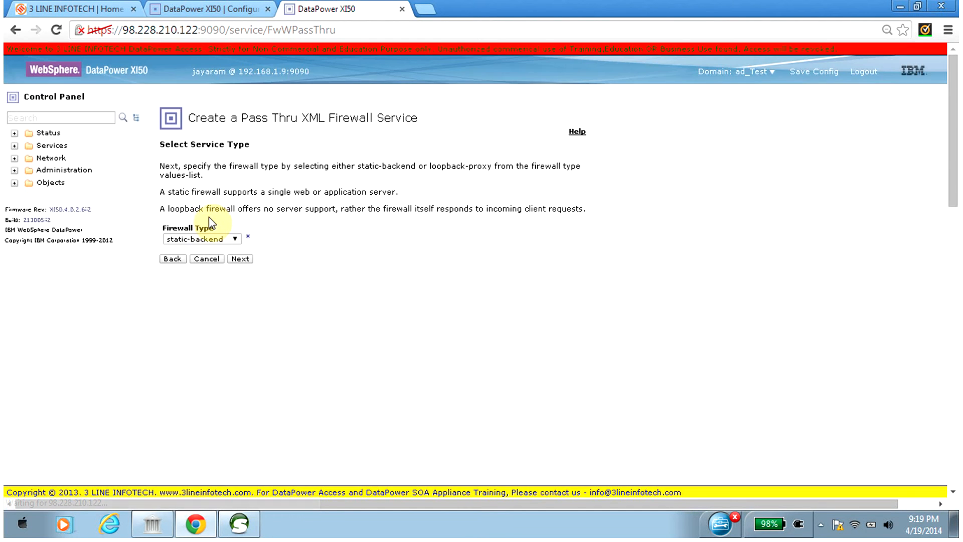
pyautogui.click(203, 240)
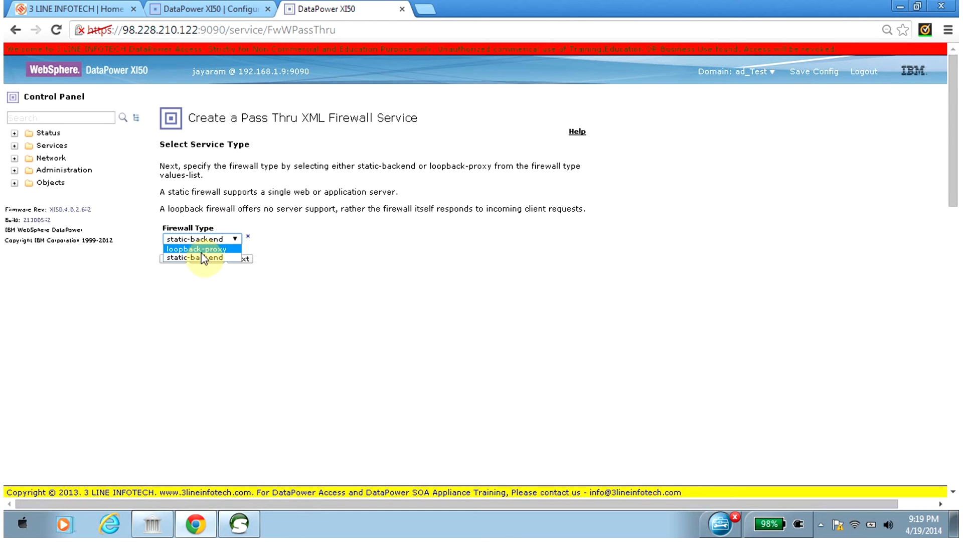
pyautogui.click(201, 251)
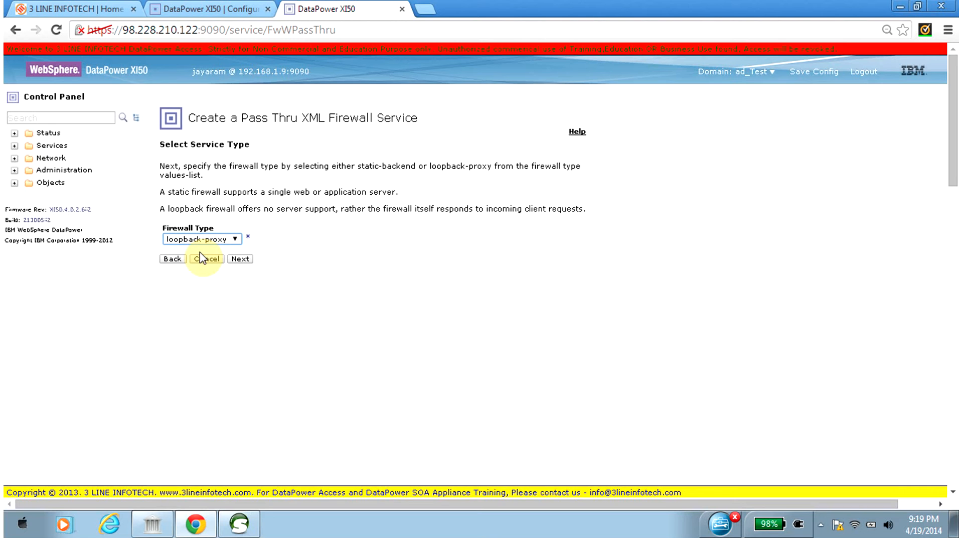
pyautogui.click(241, 258)
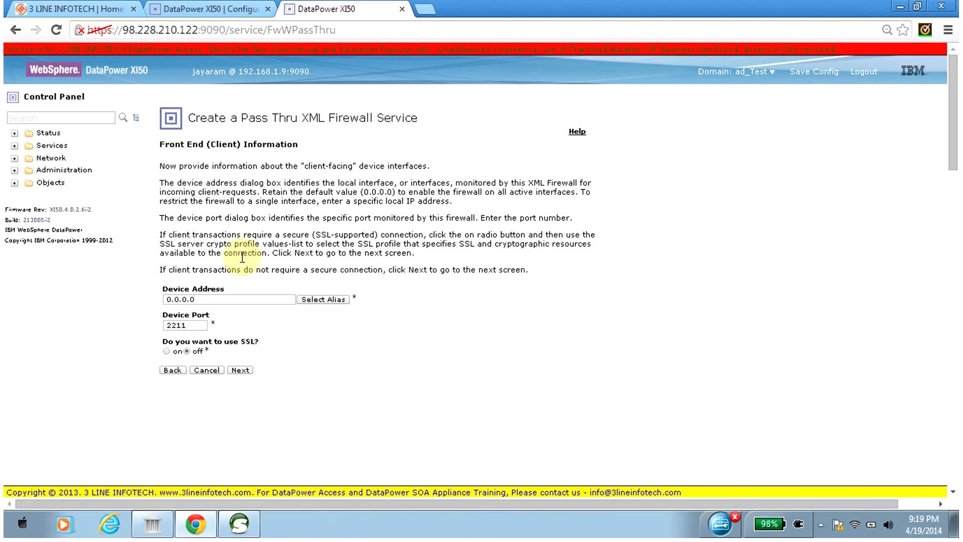
# Commit the verify_certificate firewall with device port 2211 and SSL off, then save the configuration.
pyautogui.click(196, 327)
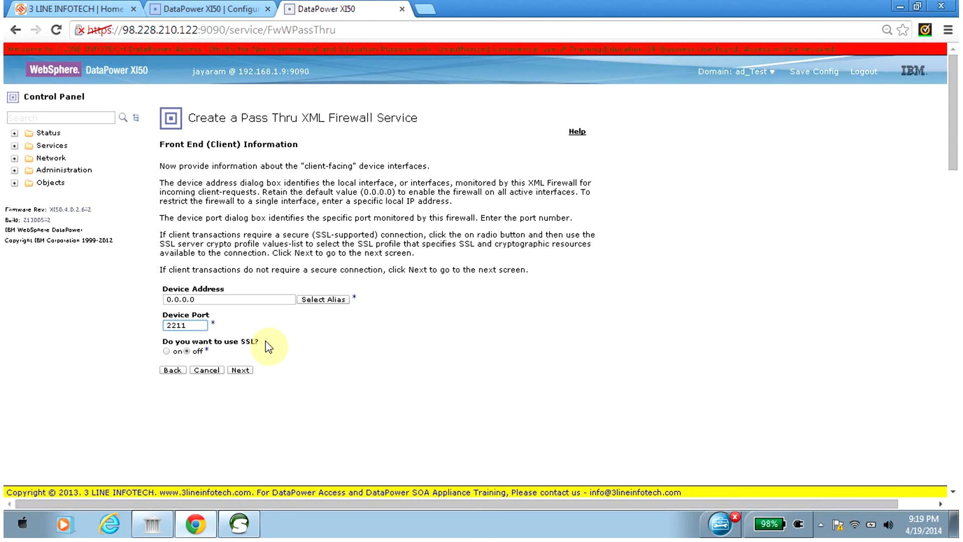
pyautogui.click(240, 370)
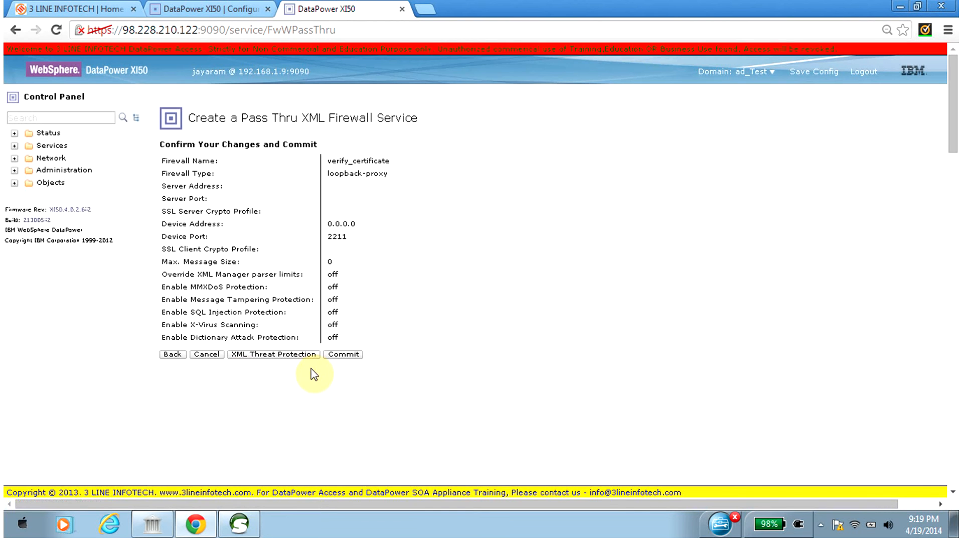
pyautogui.click(343, 354)
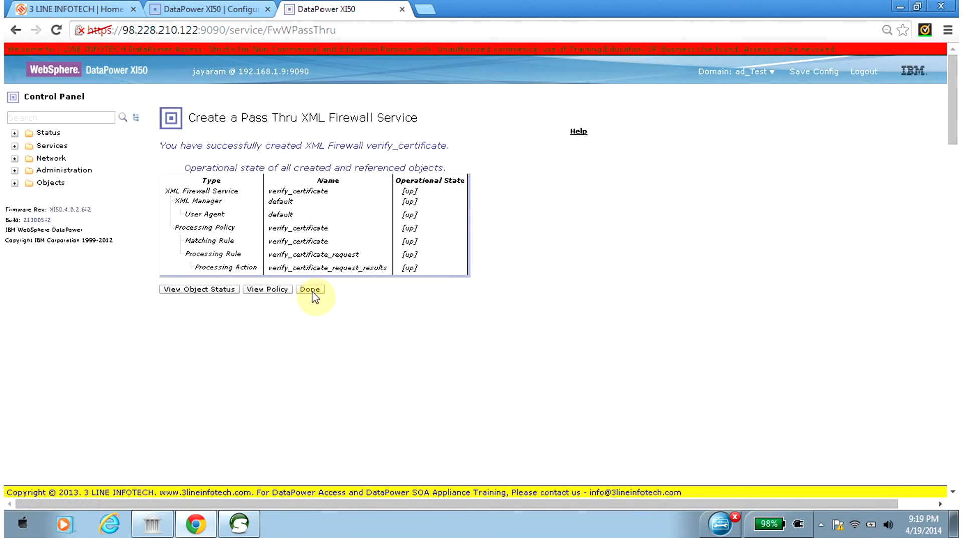
pyautogui.click(311, 290)
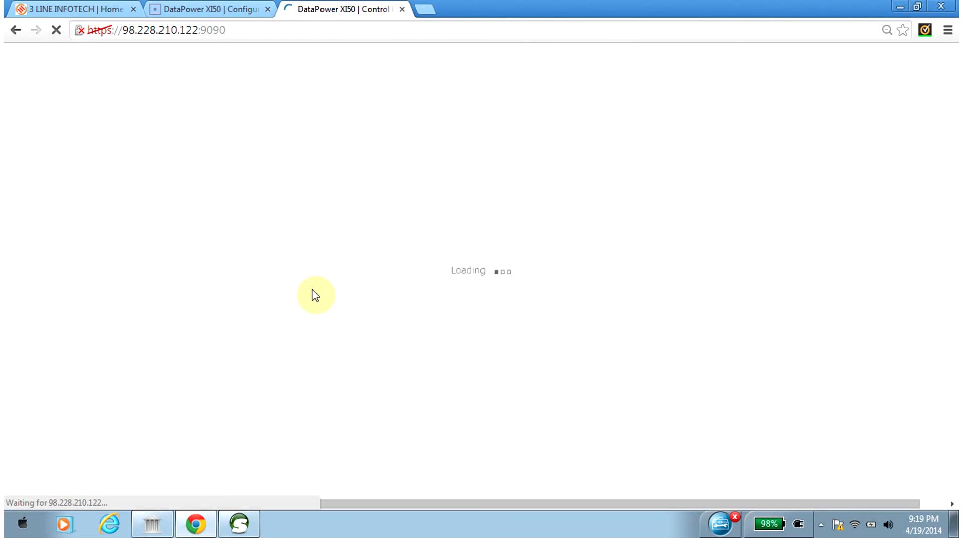
pyautogui.click(811, 73)
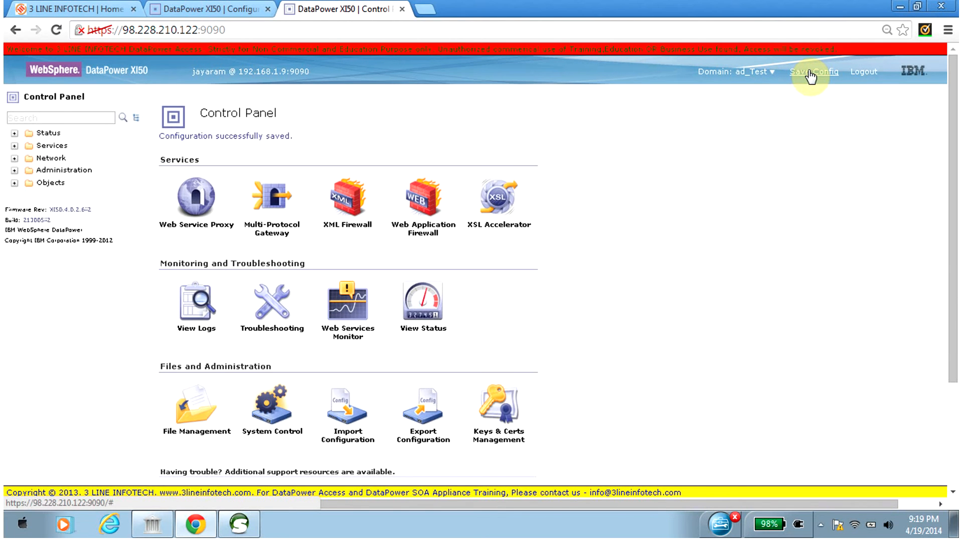
# Open the verify_certificate XML firewall and set its request type to Non-XML.
pyautogui.click(345, 206)
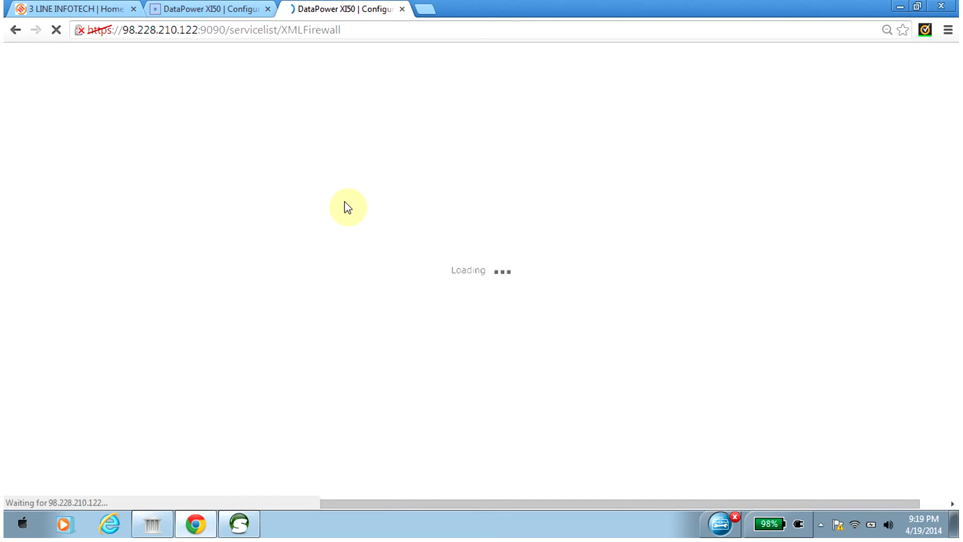
pyautogui.click(217, 323)
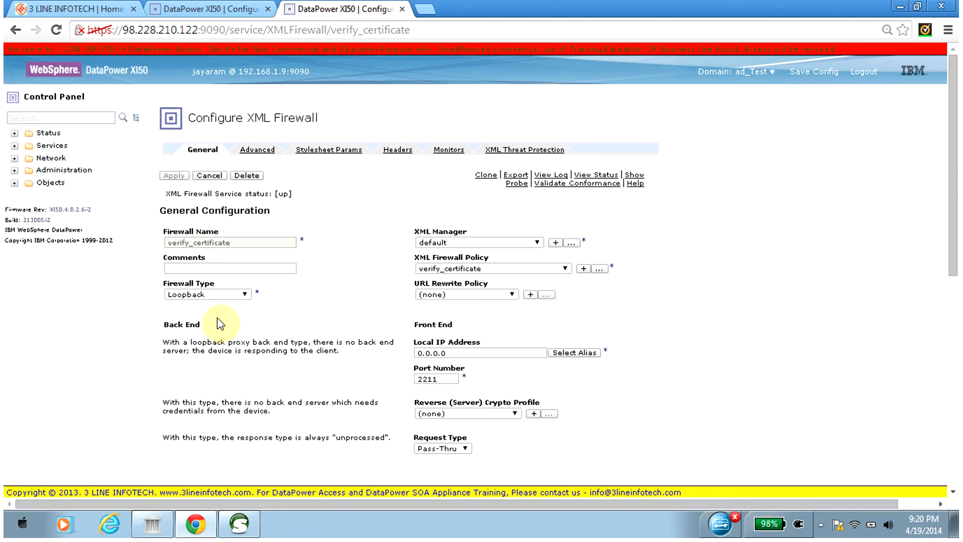
pyautogui.click(464, 449)
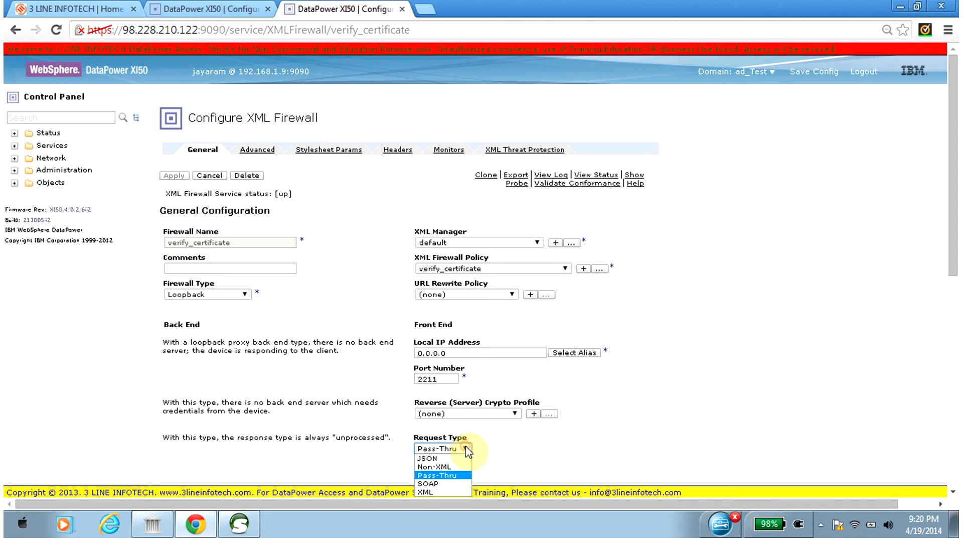
pyautogui.click(450, 466)
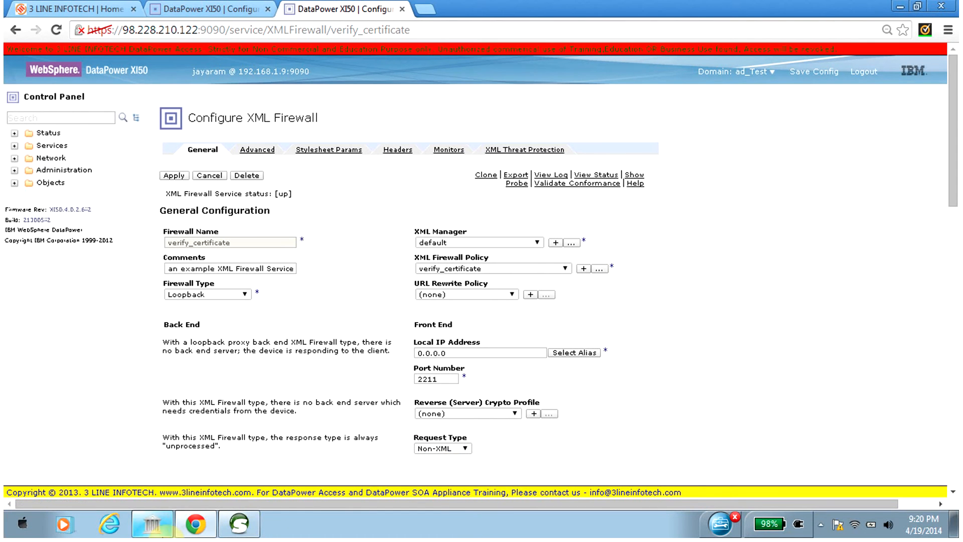
# Switch to soapUI, examine the envelope's namespace declarations in the signed response, and return to the DataPower console in Chrome.
pyautogui.click(237, 524)
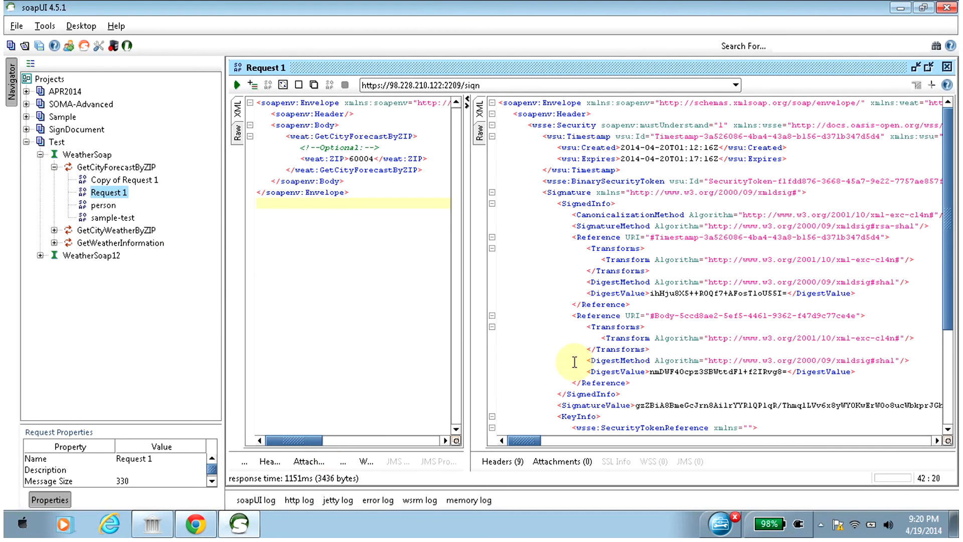
pyautogui.moveTo(557, 103); pyautogui.dragTo(800, 102)
pyautogui.hotkey('shift', 'End')
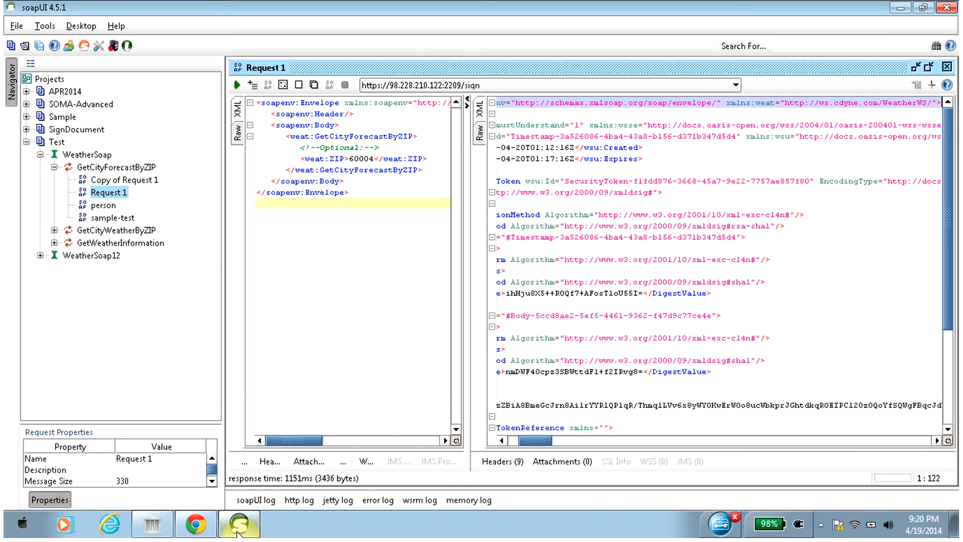
pyautogui.click(239, 524)
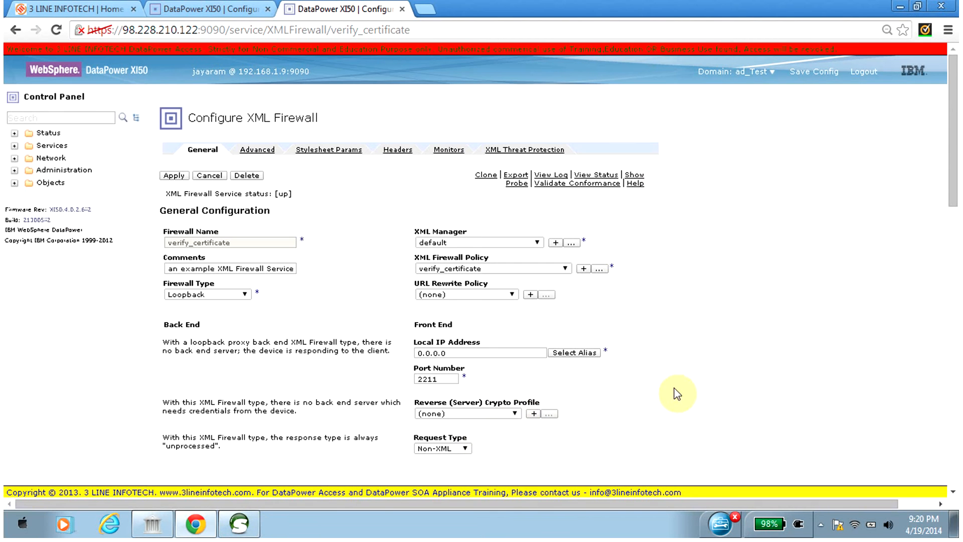
# Open the verify_certificate processing policy and add a Verify action between the match and Results actions of its request rule.
pyautogui.moveTo(955, 178); pyautogui.dragTo(956, 208)
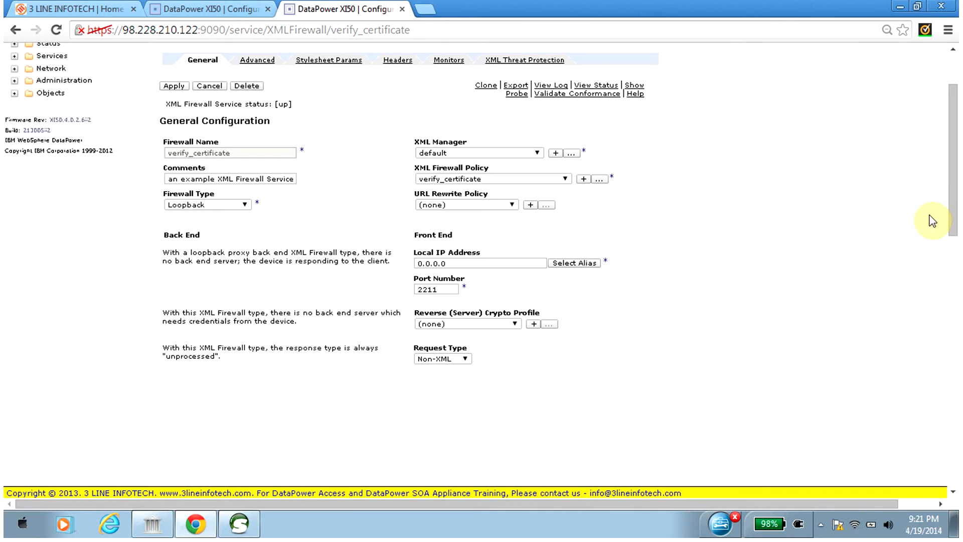
pyautogui.moveTo(955, 200); pyautogui.dragTo(953, 171)
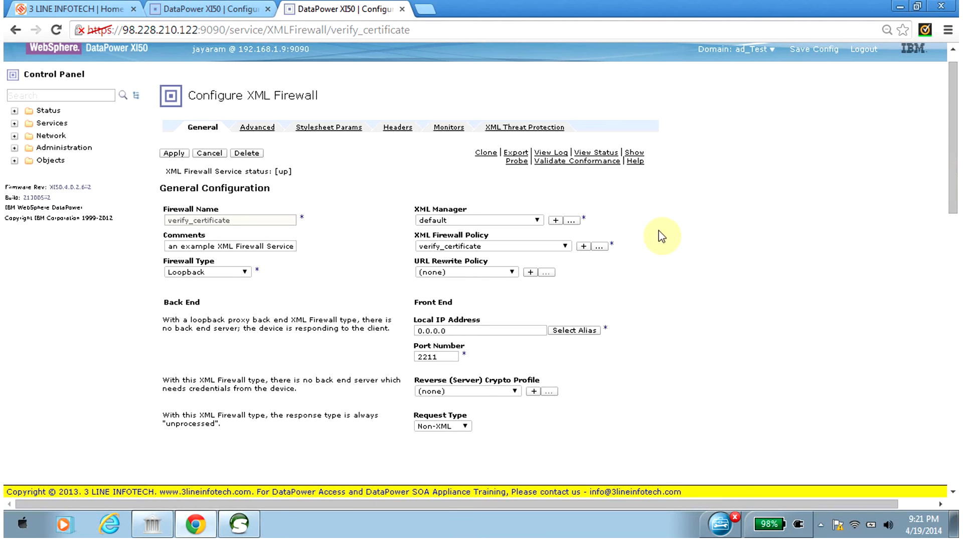
pyautogui.click(599, 246)
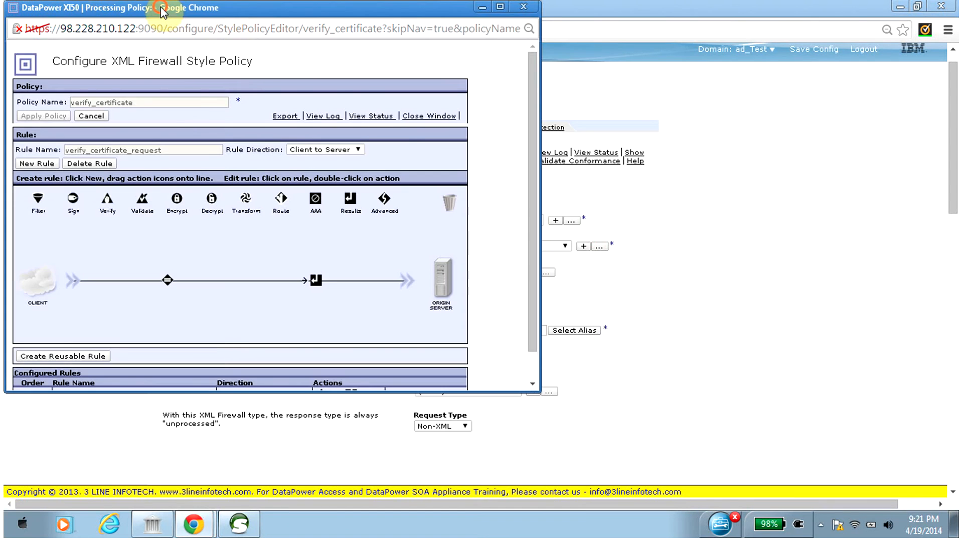
pyautogui.moveTo(160, 6); pyautogui.dragTo(347, 50)
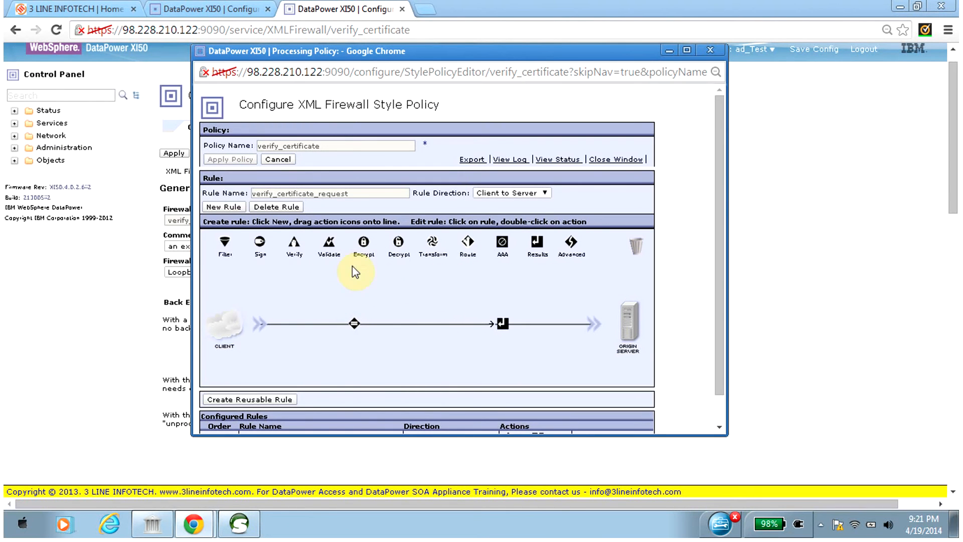
pyautogui.moveTo(292, 246); pyautogui.dragTo(422, 326)
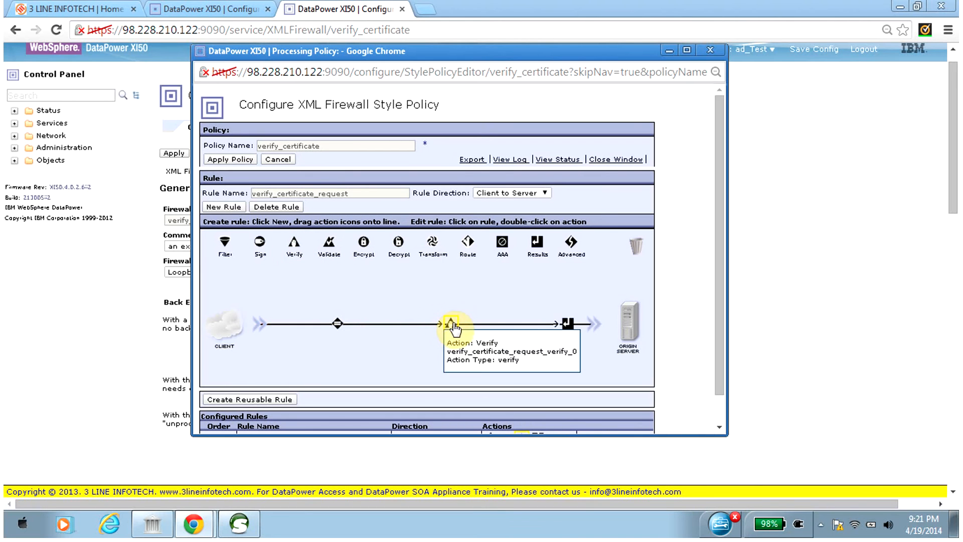
# Configure the Verify action with a new validation credential, naming it with the certificate owner's first name followed by _credentials.
pyautogui.doubleClick(427, 324)
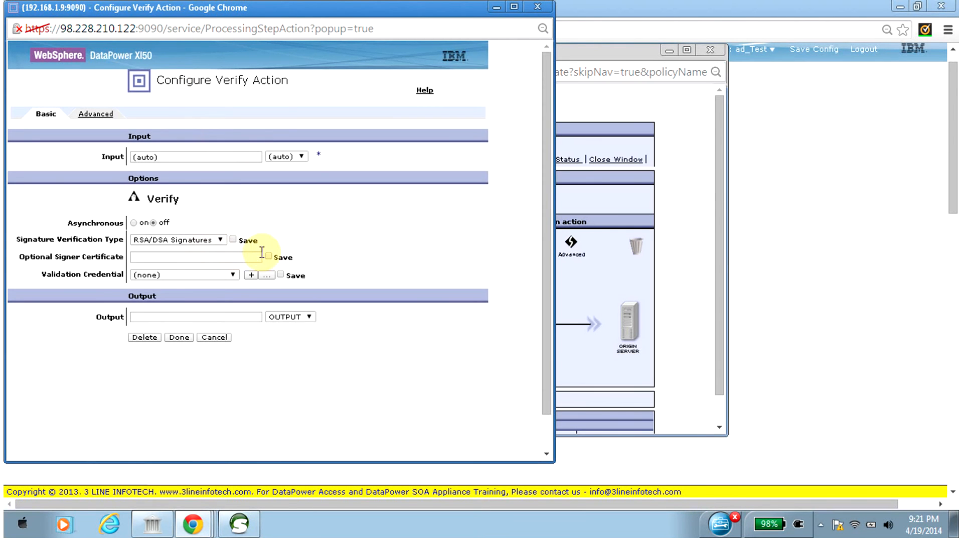
pyautogui.click(233, 257)
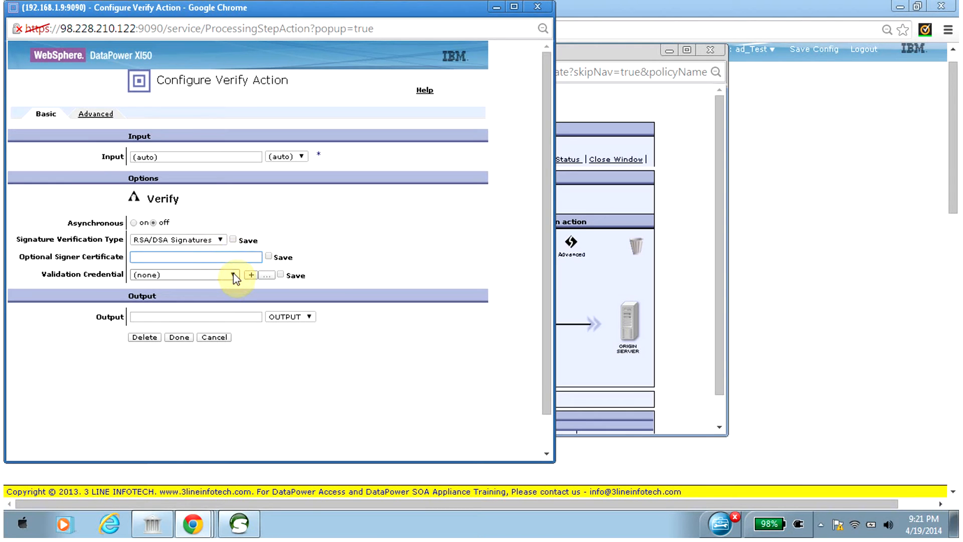
pyautogui.click(234, 276)
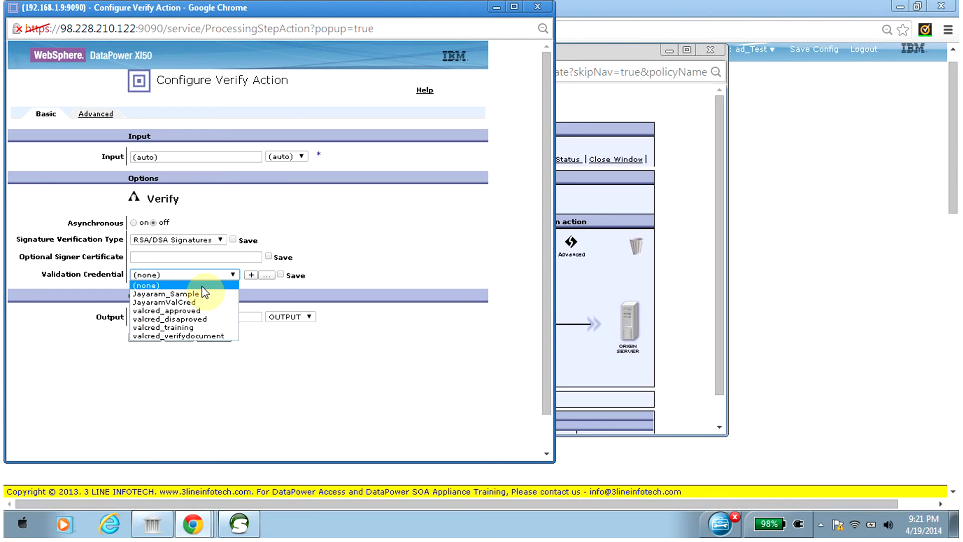
pyautogui.click(340, 241)
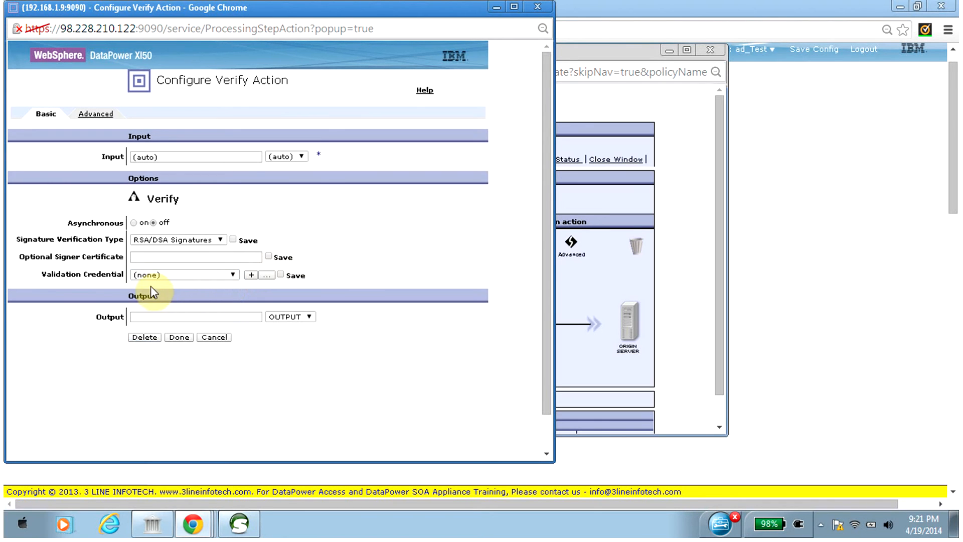
pyautogui.click(251, 276)
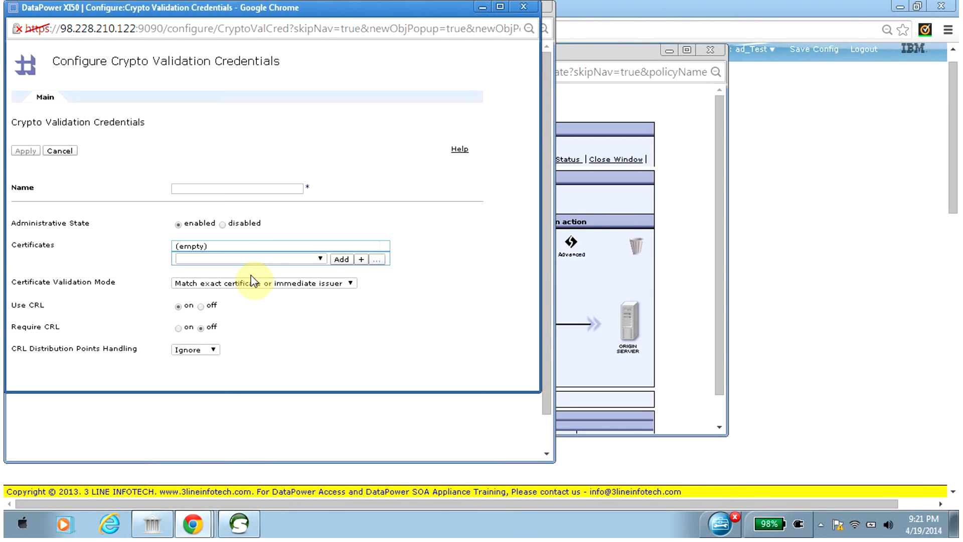
pyautogui.click(219, 189)
pyautogui.write('Madhan_c')
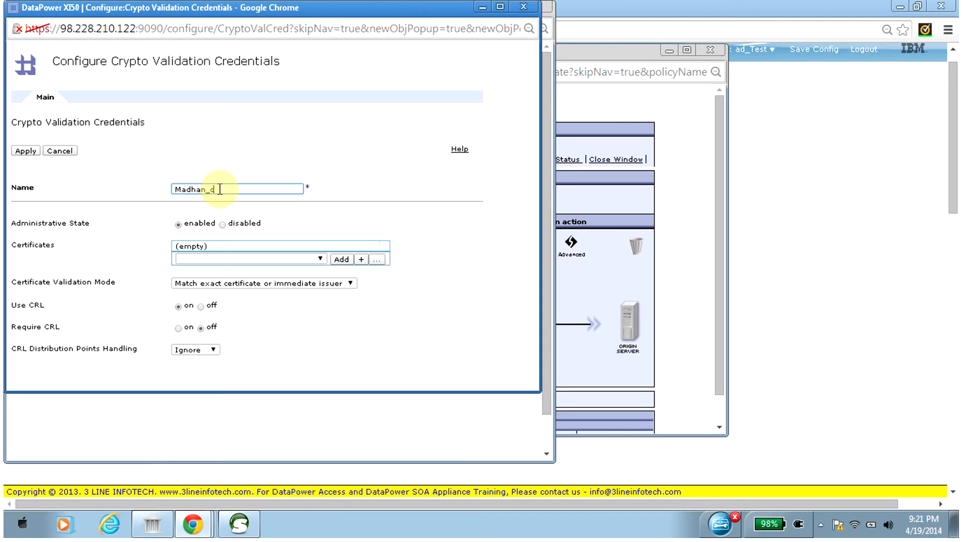
pyautogui.write('redentials')
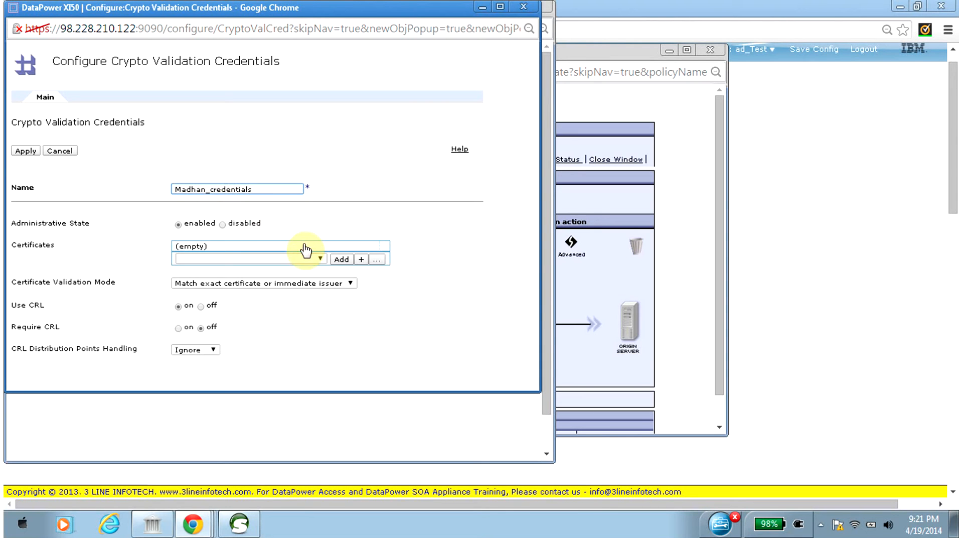
# Add the certificate named after the same owner to the validation credential and apply it, keeping exact certificate or immediate issuer matching.
pyautogui.click(320, 259)
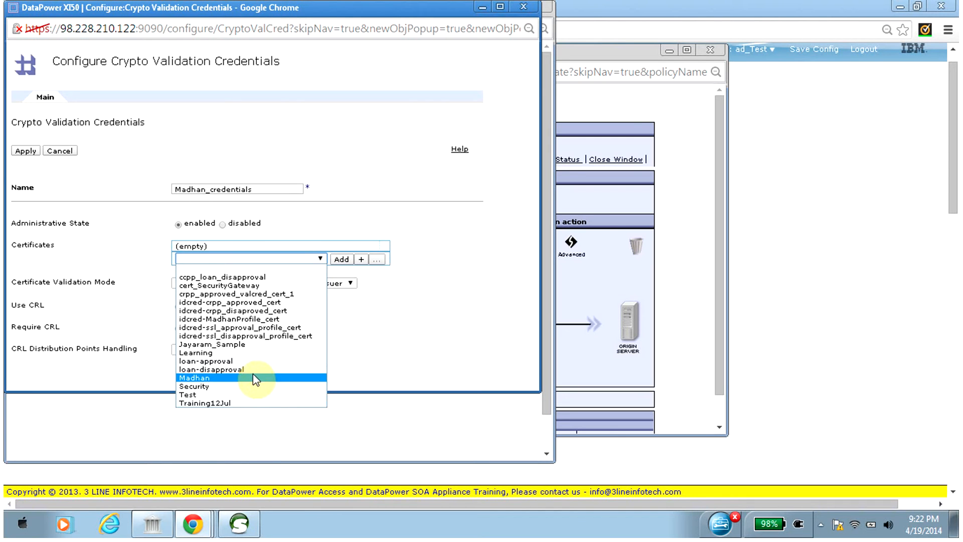
pyautogui.click(255, 378)
pyautogui.click(341, 259)
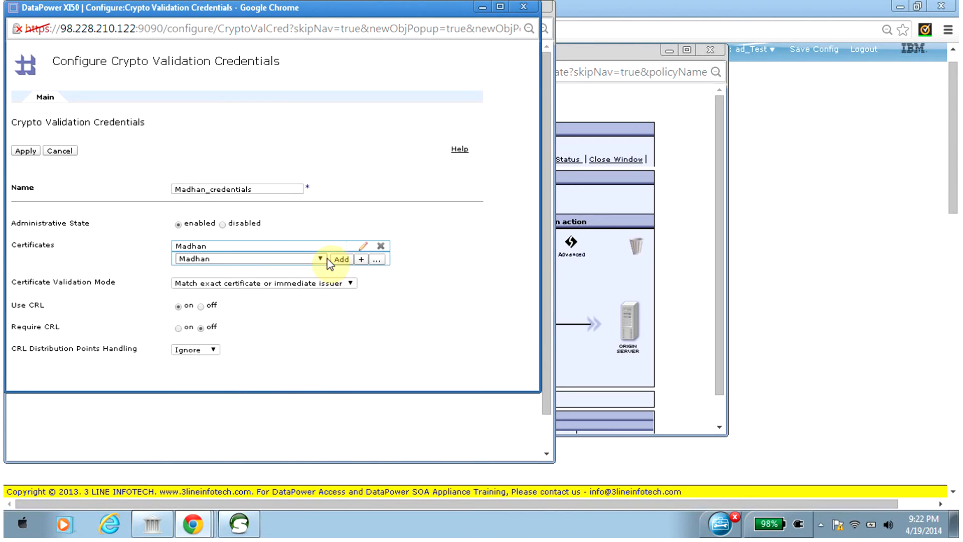
pyautogui.click(325, 286)
pyautogui.click(326, 286)
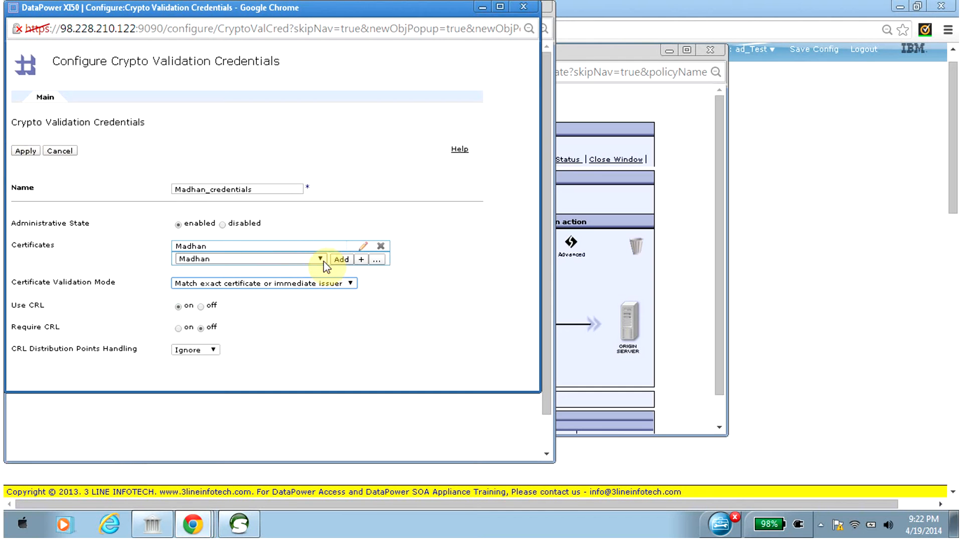
pyautogui.click(24, 151)
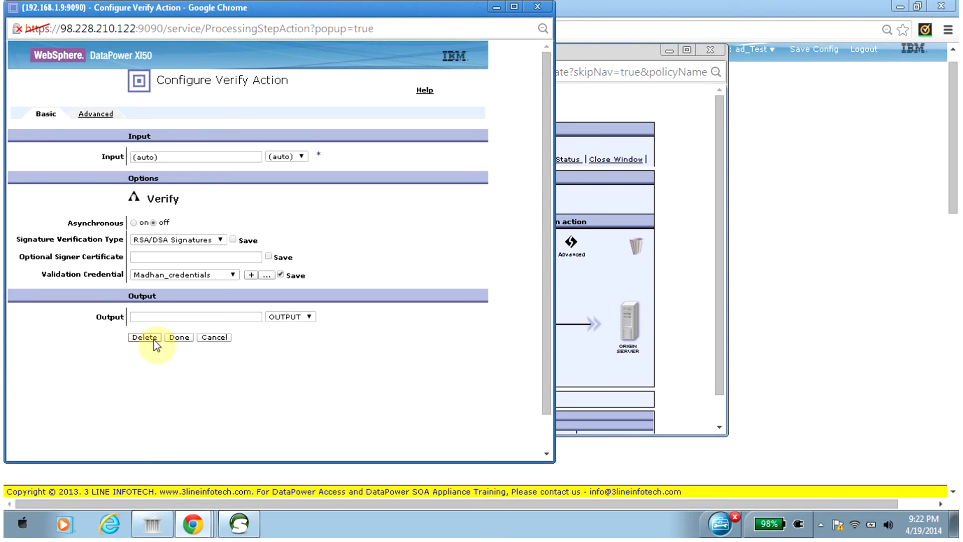
# Check the Verify action's advanced settings and accept the action with RSA/DSA Signatures and the new validation credential.
pyautogui.click(168, 258)
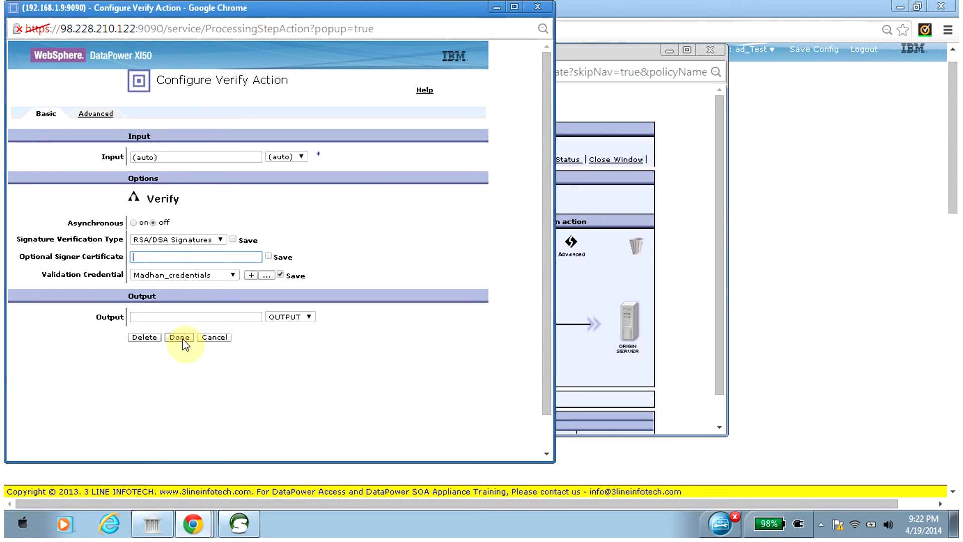
pyautogui.click(86, 114)
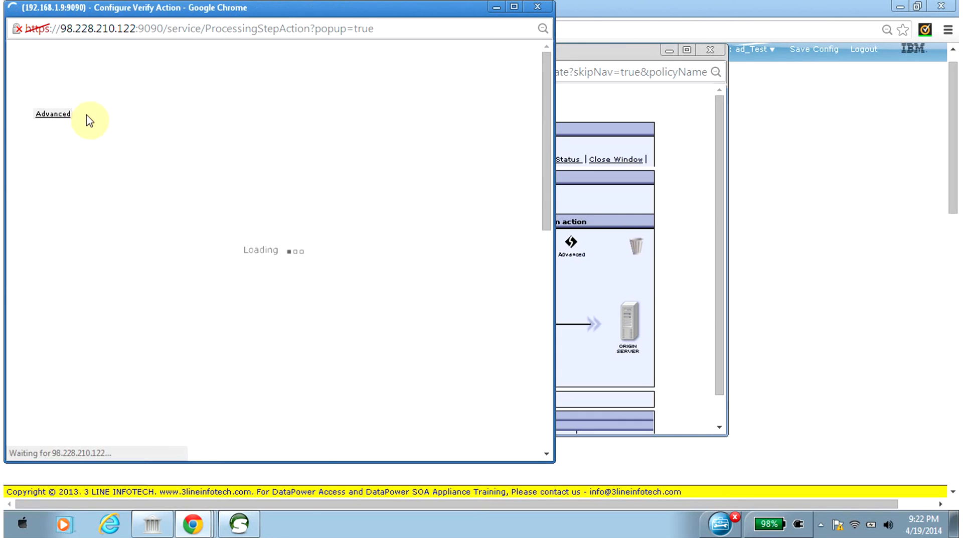
pyautogui.click(44, 115)
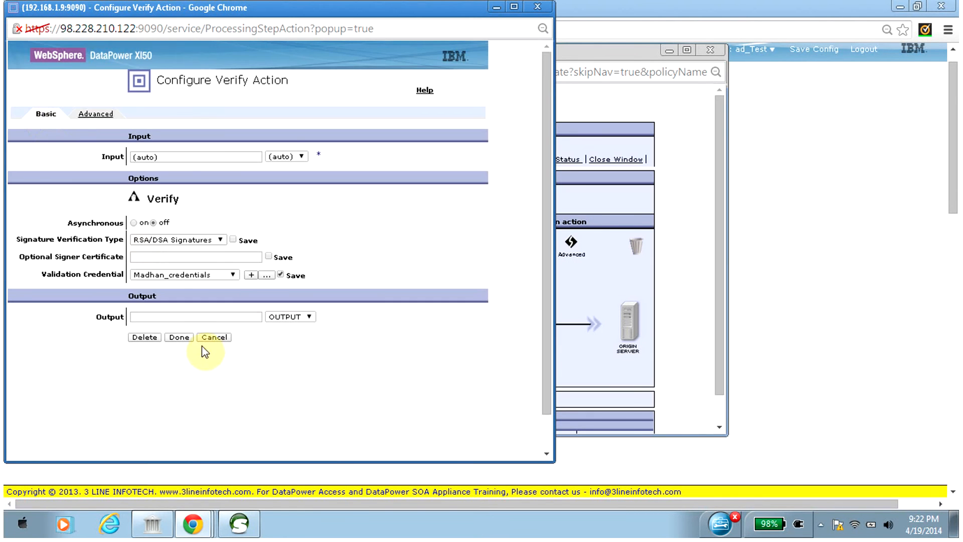
pyautogui.click(181, 338)
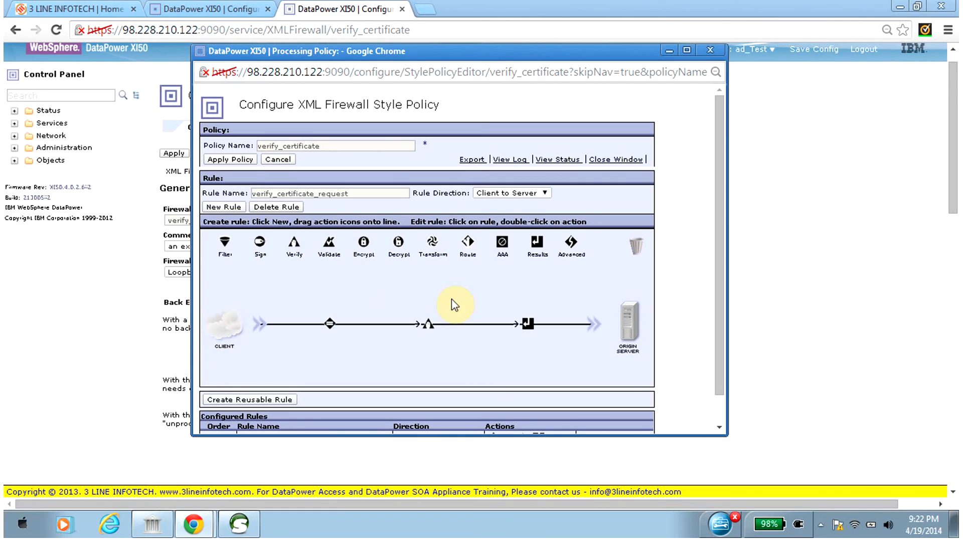
# Apply and close the verify_certificate policy, then apply the firewall and save the domain configuration.
pyautogui.moveTo(427, 330)
pyautogui.click(234, 161)
pyautogui.click(628, 159)
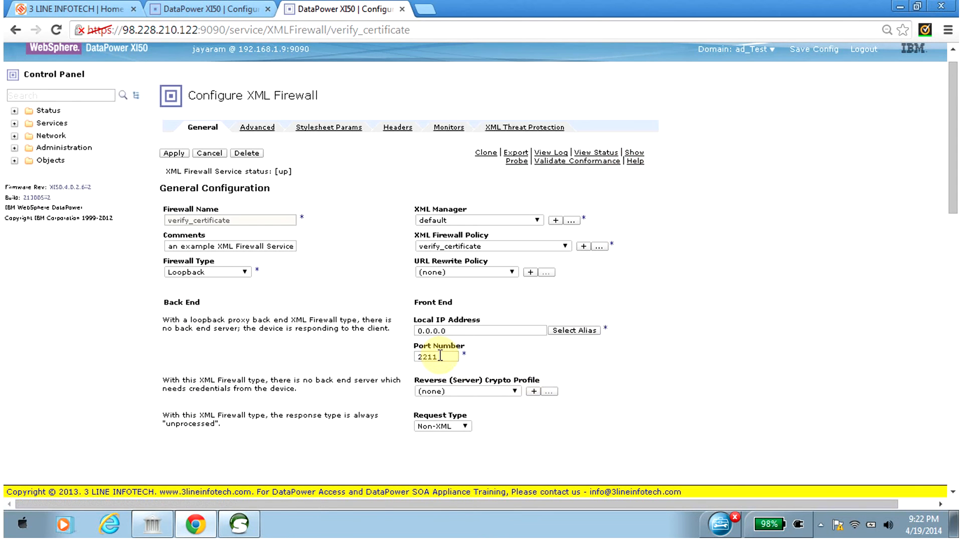
pyautogui.click(175, 153)
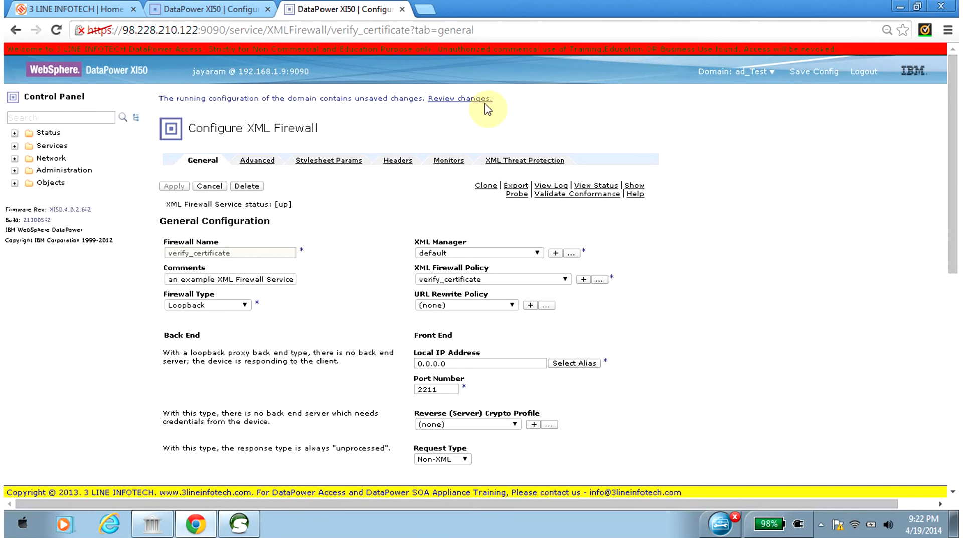
pyautogui.click(821, 73)
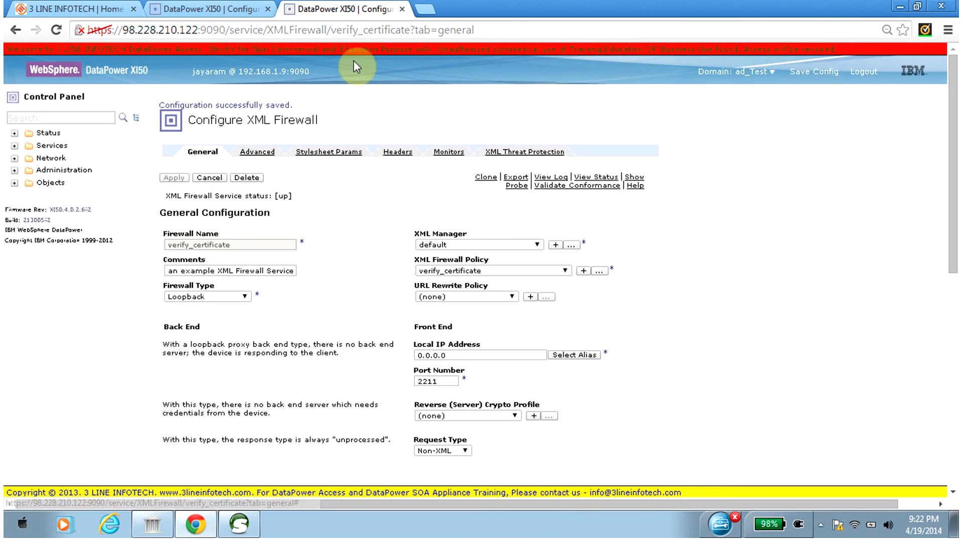
# Go to the sign_certificate firewall and change its firewall type to Dynamic Backend.
pyautogui.click(192, 10)
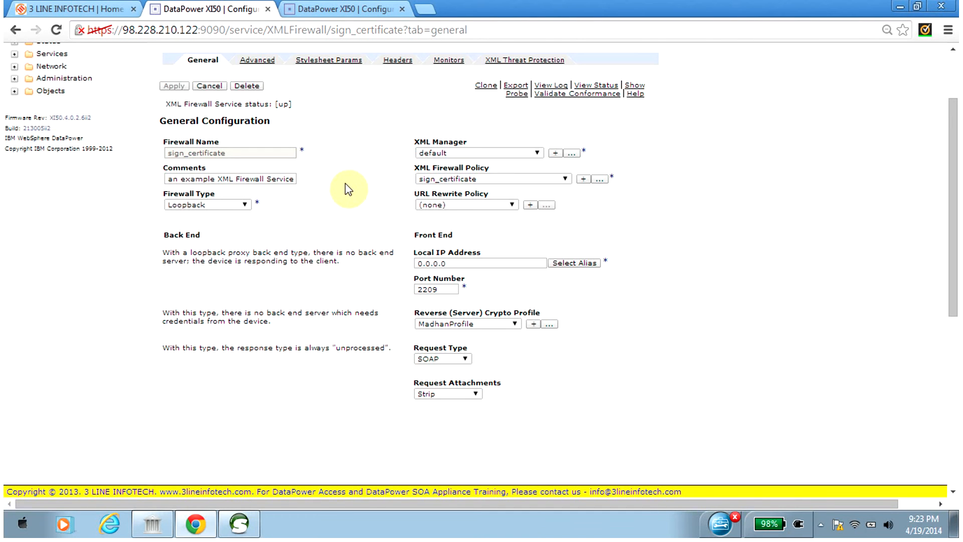
pyautogui.click(244, 205)
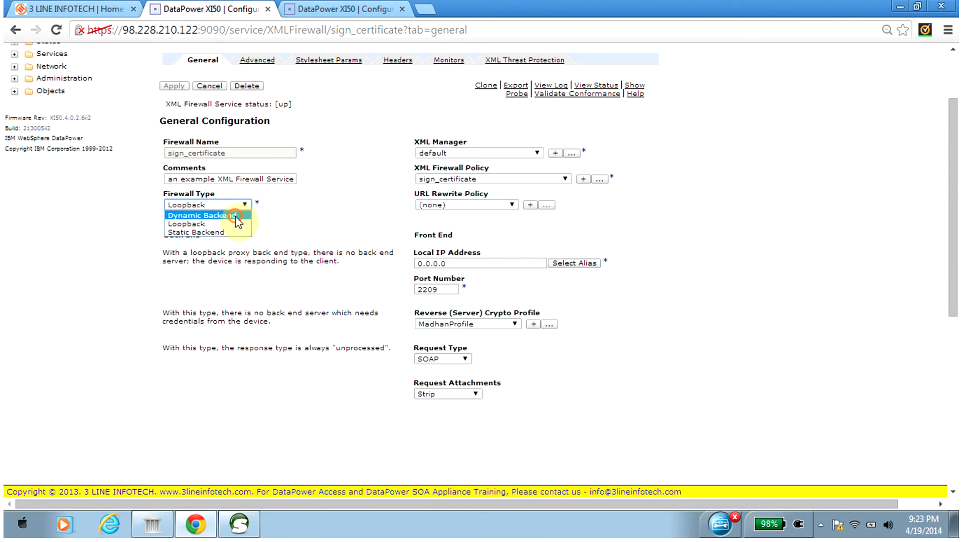
pyautogui.click(234, 215)
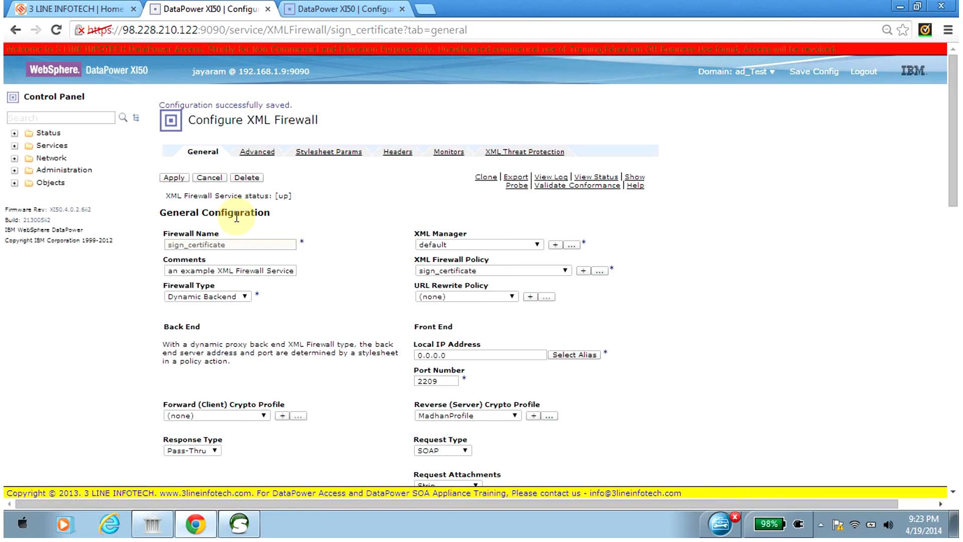
# Open the sign_certificate processing policy and add a Transform action between the Sign and Results actions of its request rule.
pyautogui.click(599, 272)
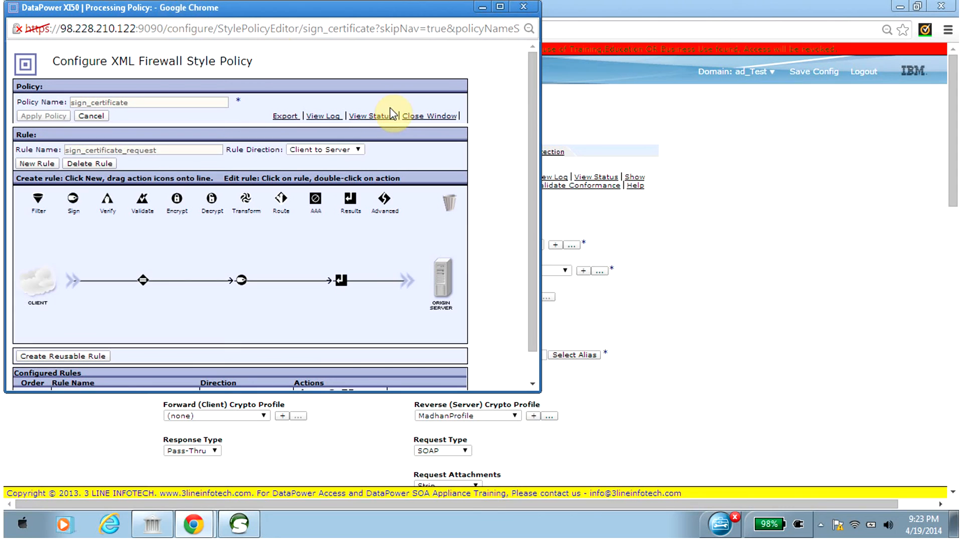
pyautogui.moveTo(532, 86); pyautogui.dragTo(532, 134)
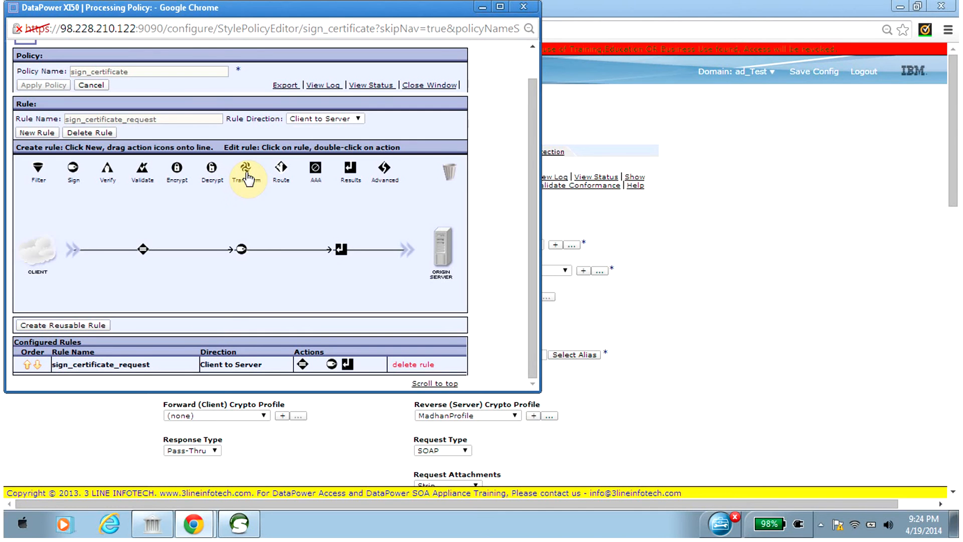
pyautogui.moveTo(246, 175); pyautogui.dragTo(272, 256)
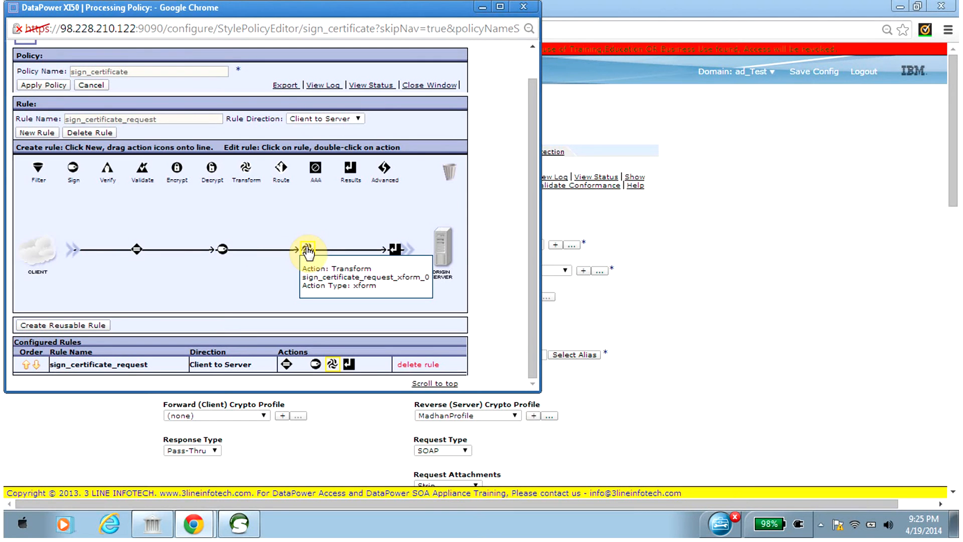
# Open the Transform action's configuration and set its stylesheet location to the personal subdirectory under local:/// just below common_utils.
pyautogui.doubleClick(307, 249)
pyautogui.doubleClick(280, 251)
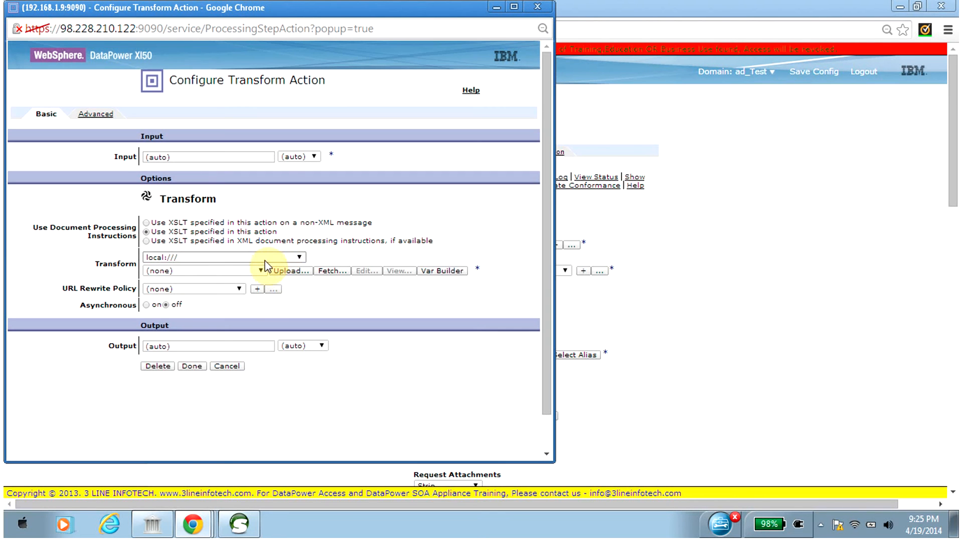
pyautogui.click(285, 257)
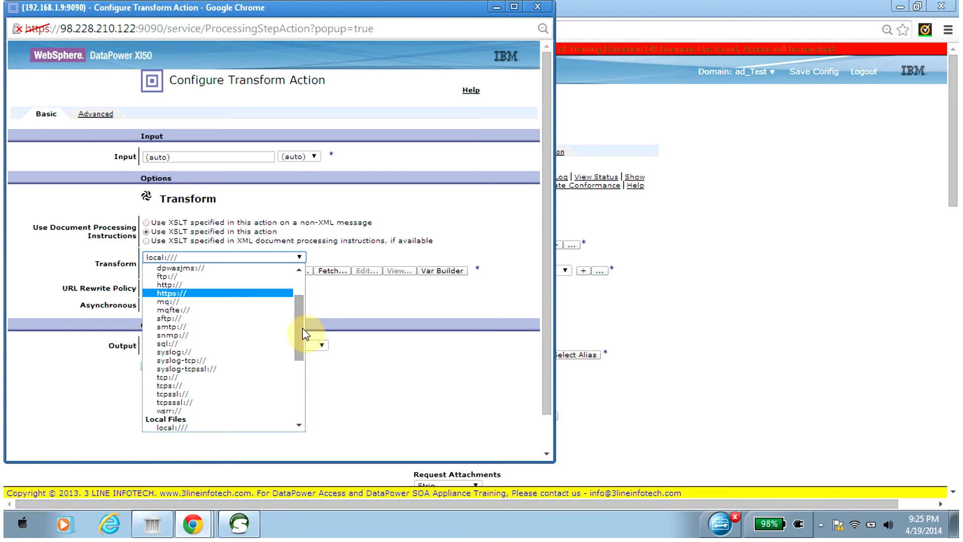
pyautogui.moveTo(303, 334); pyautogui.dragTo(299, 357)
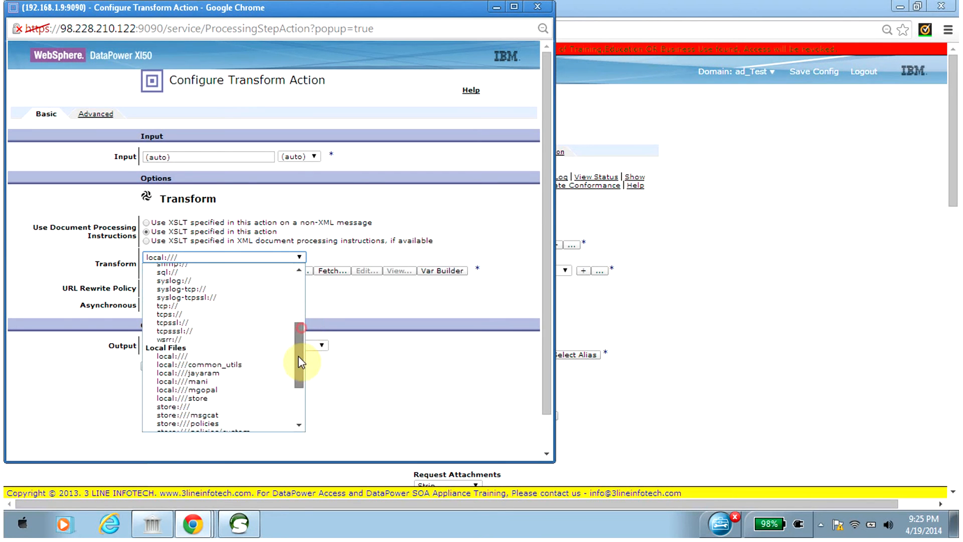
pyautogui.click(263, 374)
pyautogui.click(237, 269)
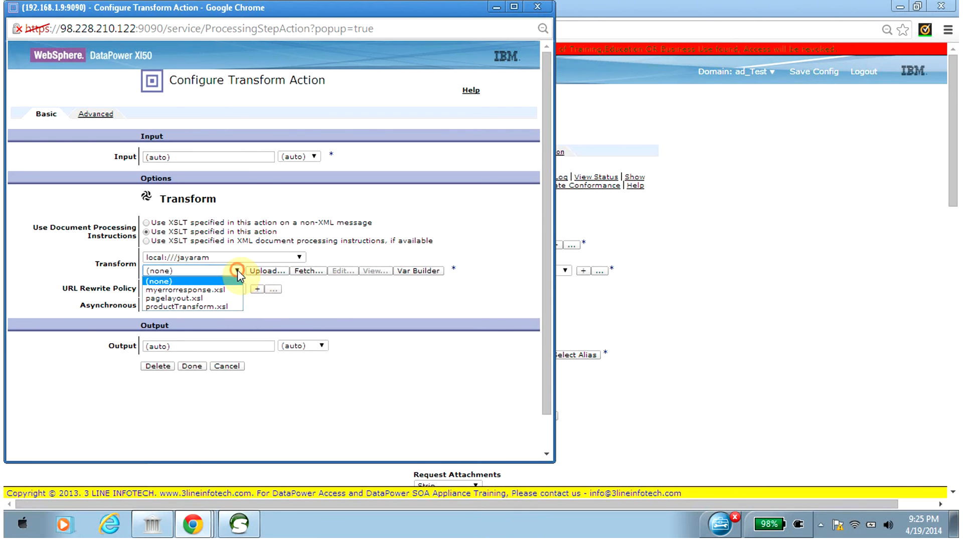
pyautogui.click(331, 315)
# Upload localrouter.xsl from the Excercise folder to the selected local directory as the Transform action's stylesheet.
pyautogui.click(268, 271)
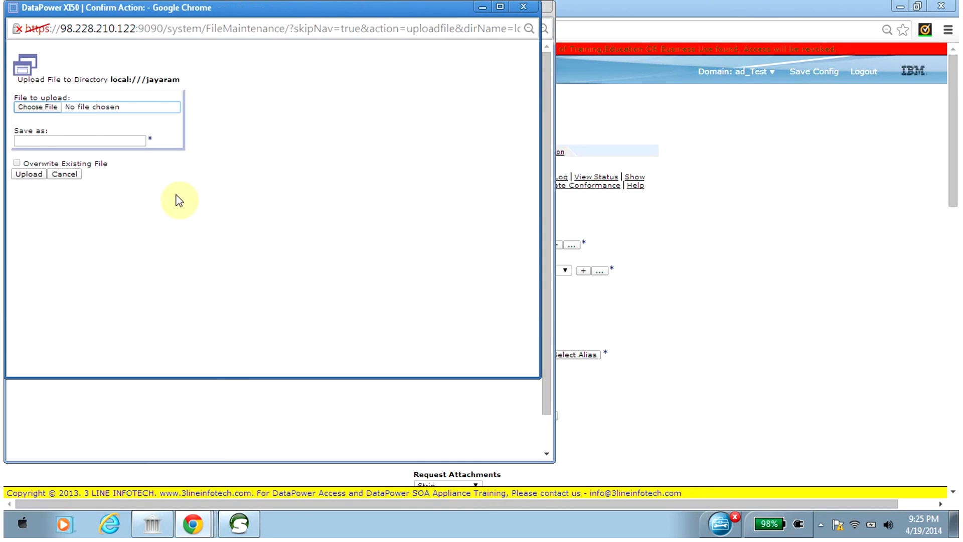
pyautogui.click(49, 106)
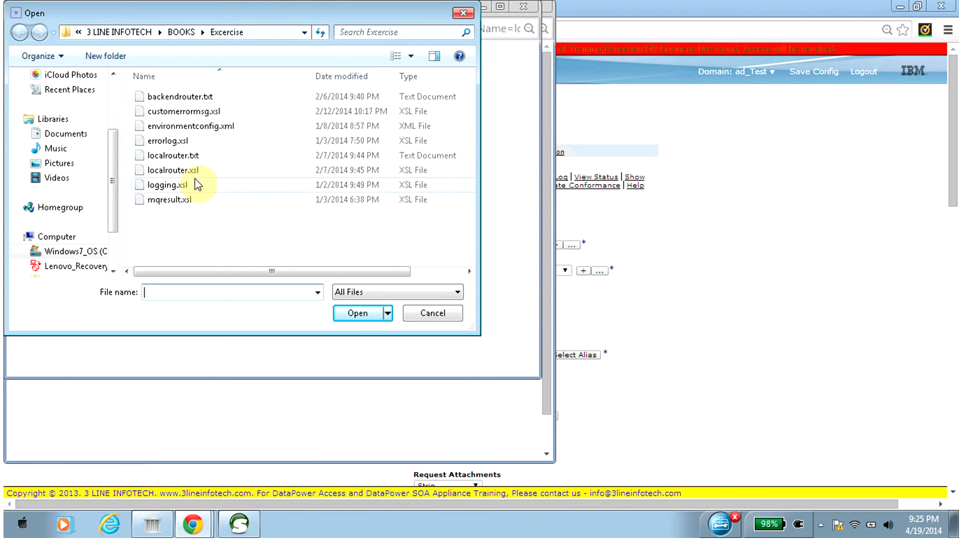
pyautogui.doubleClick(173, 170)
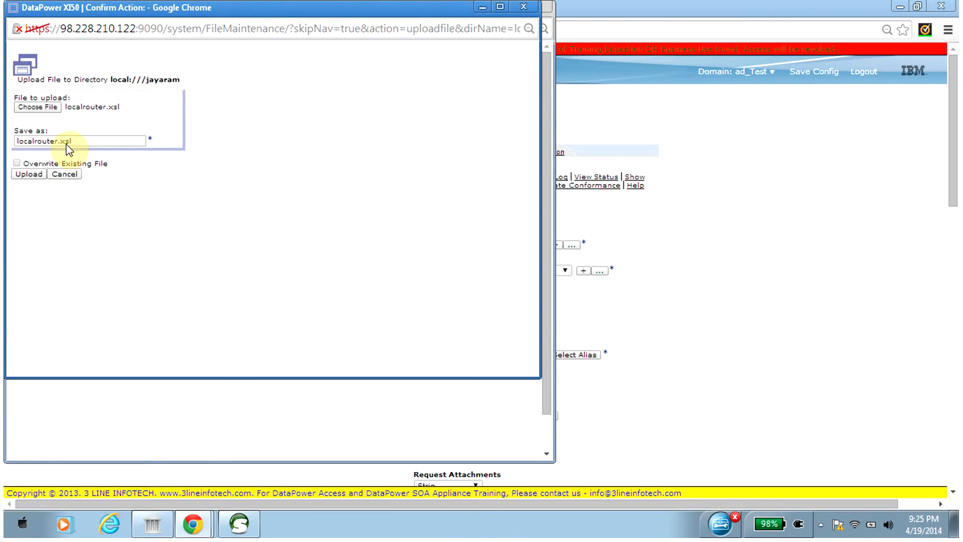
pyautogui.click(29, 174)
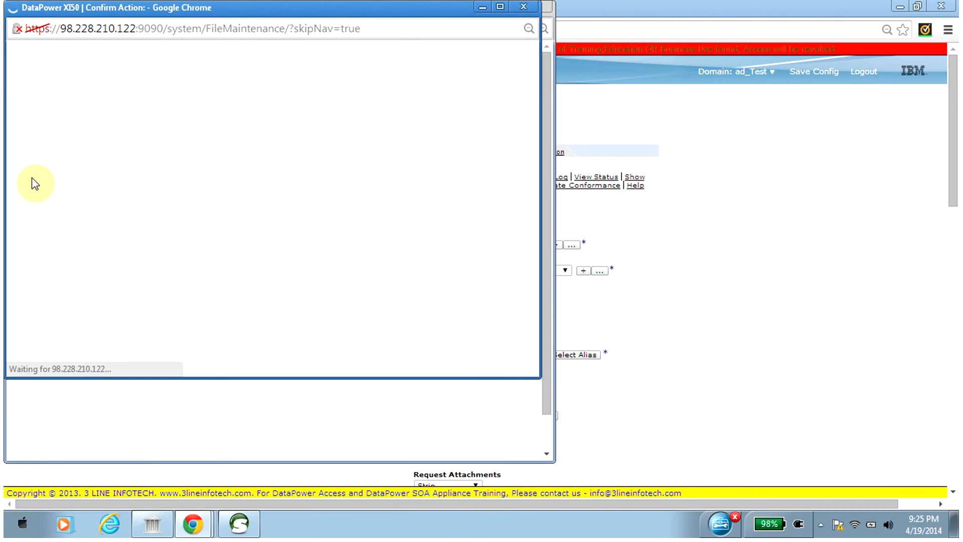
pyautogui.click(45, 112)
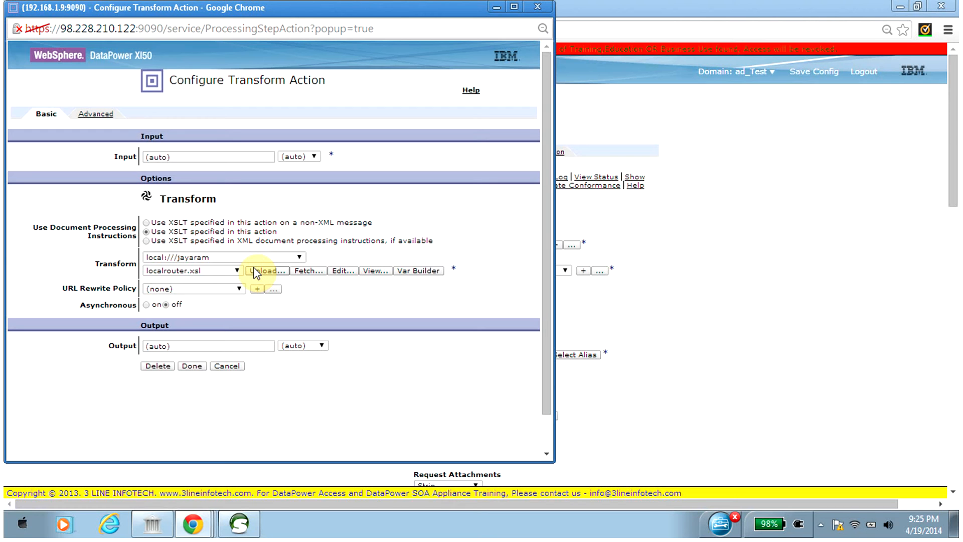
# Edit localrouter.xsl, adding port :2211 after the IP address in the backend router URL.
pyautogui.click(343, 272)
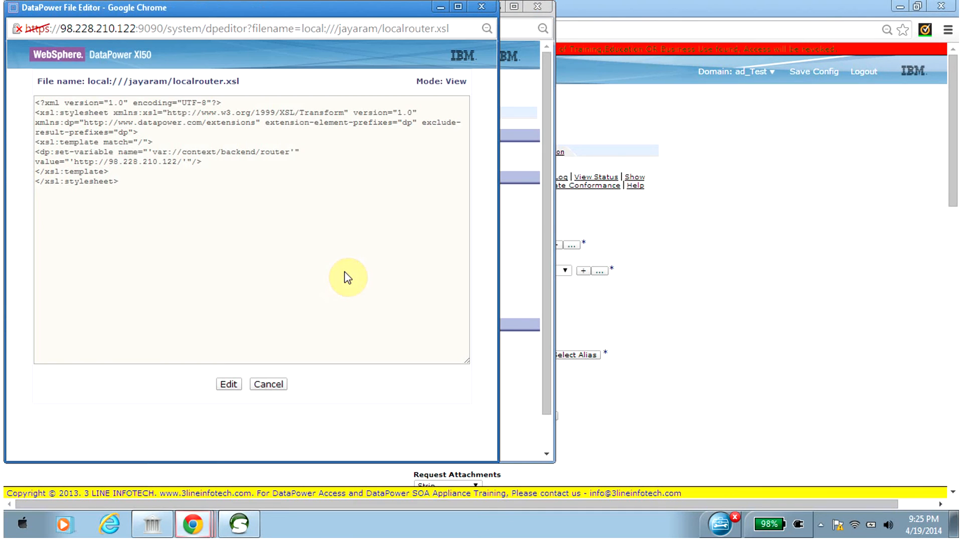
pyautogui.click(232, 385)
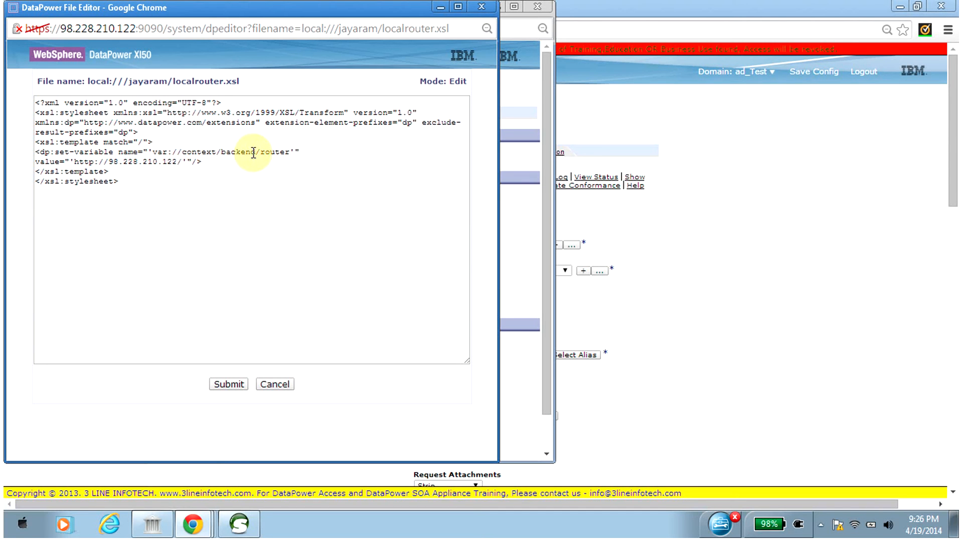
pyautogui.click(178, 160)
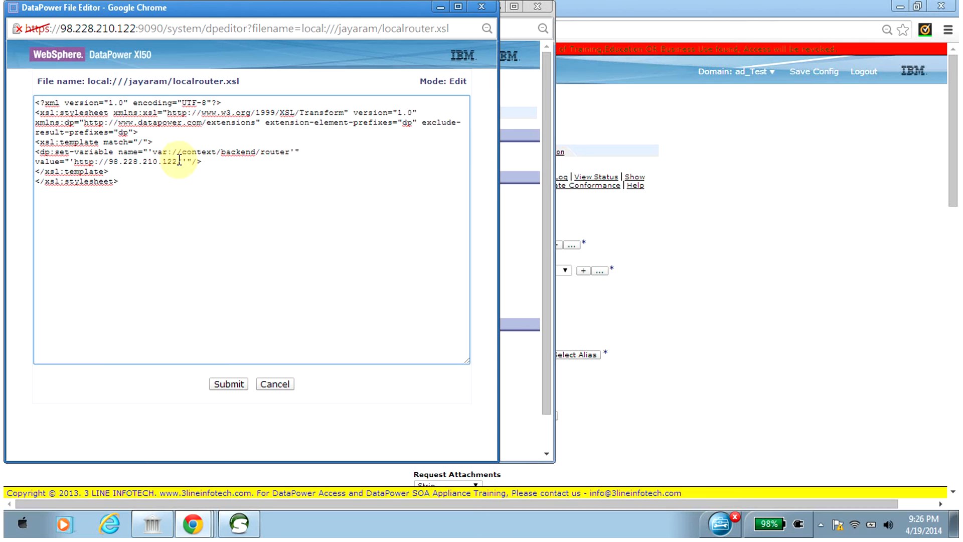
pyautogui.write('/')
pyautogui.write(':2211')
# Check the verify_certificate firewall's port number, return to the file editor and submit the localrouter.xsl change.
pyautogui.click(701, 213)
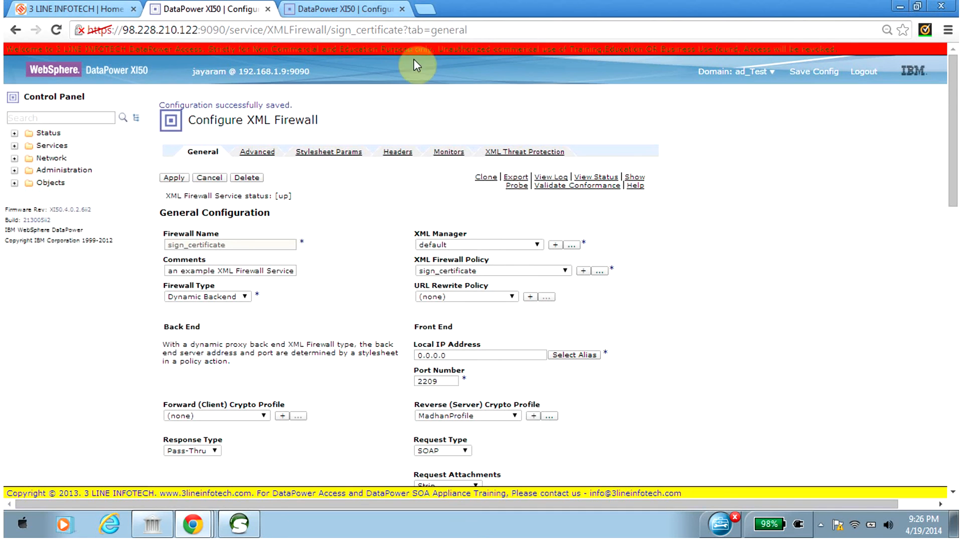
pyautogui.click(330, 8)
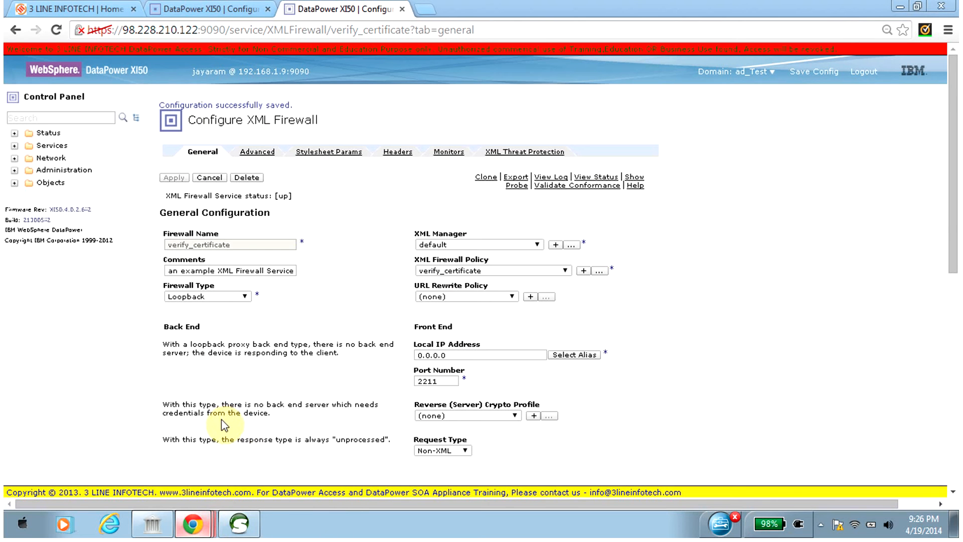
pyautogui.click(182, 10)
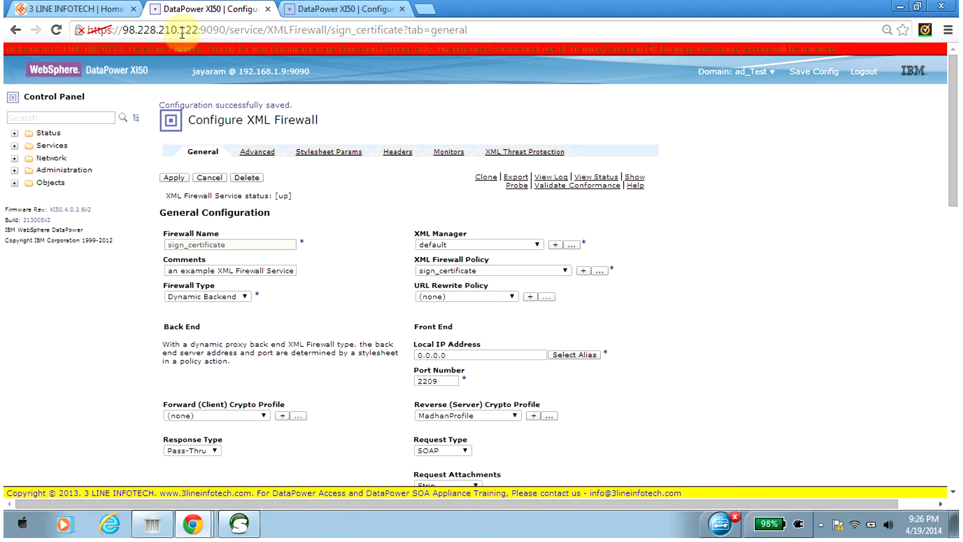
pyautogui.click(191, 522)
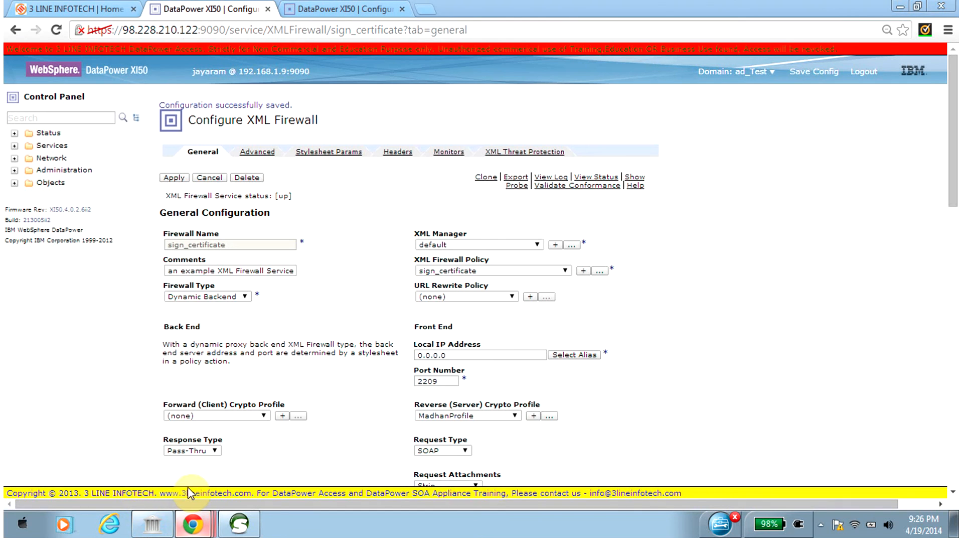
pyautogui.click(188, 486)
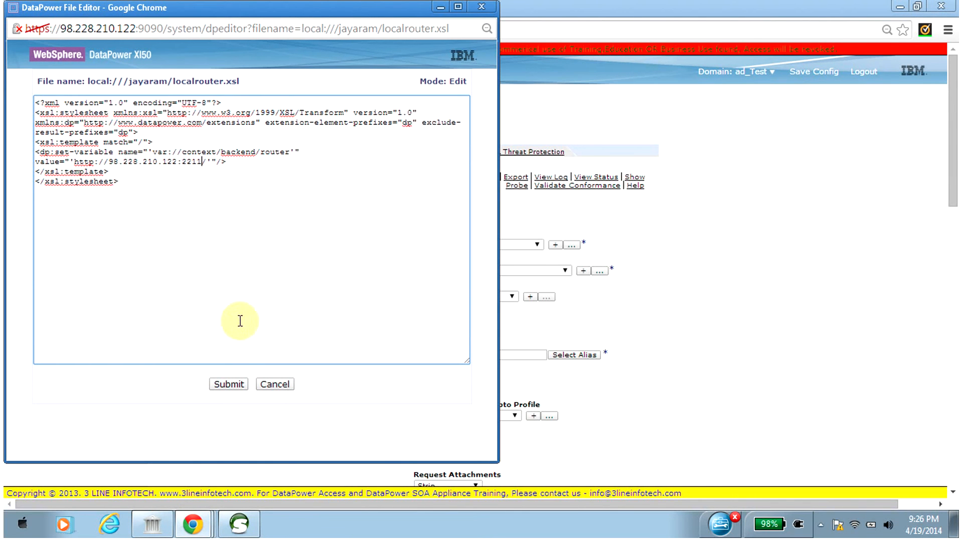
pyautogui.click(229, 385)
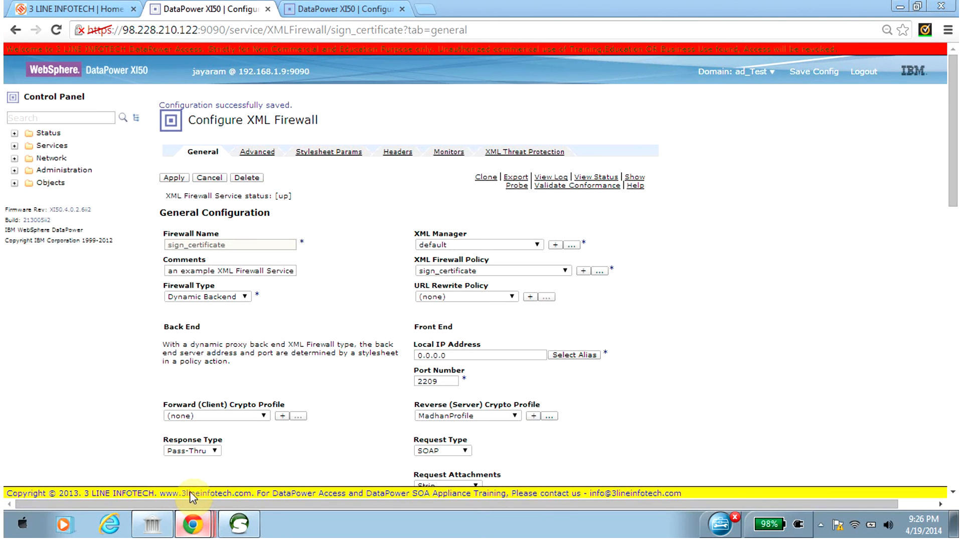
# Review the saved localrouter.xsl, accept the Transform action and return to the sign_certificate policy window.
pyautogui.click(191, 490)
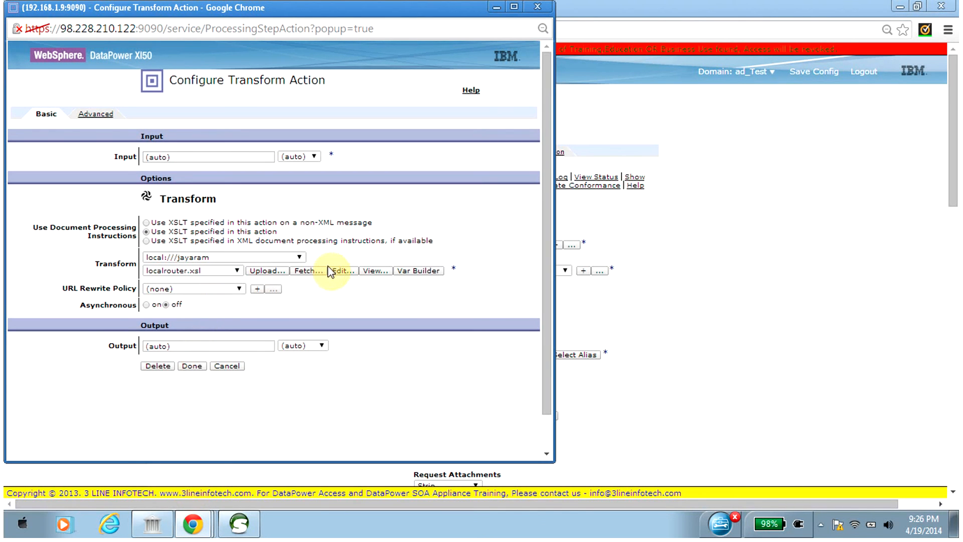
pyautogui.click(343, 271)
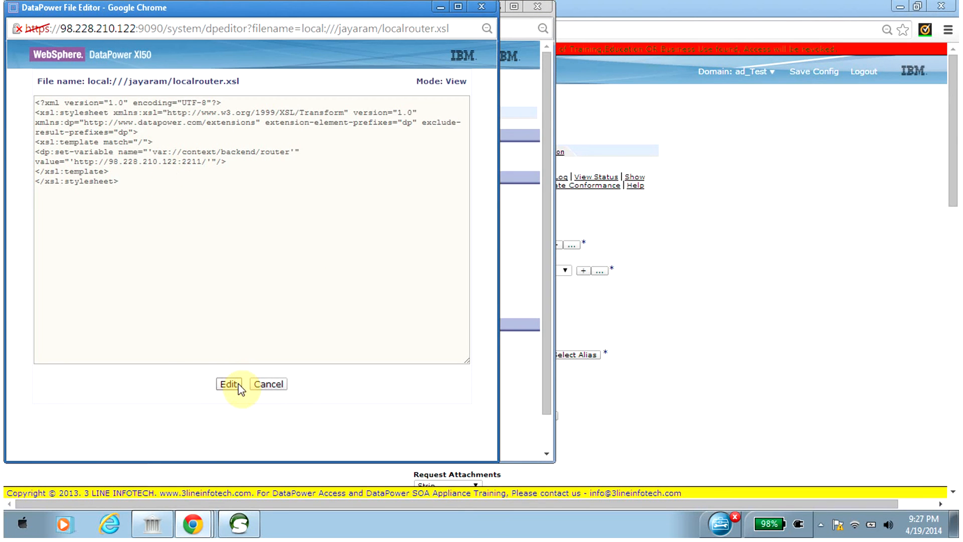
pyautogui.click(269, 384)
pyautogui.click(192, 366)
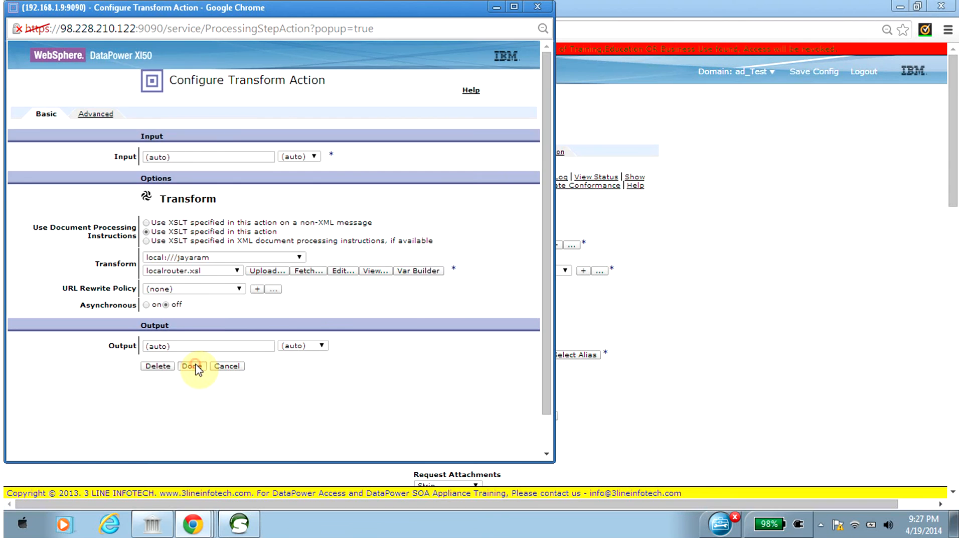
pyautogui.click(207, 524)
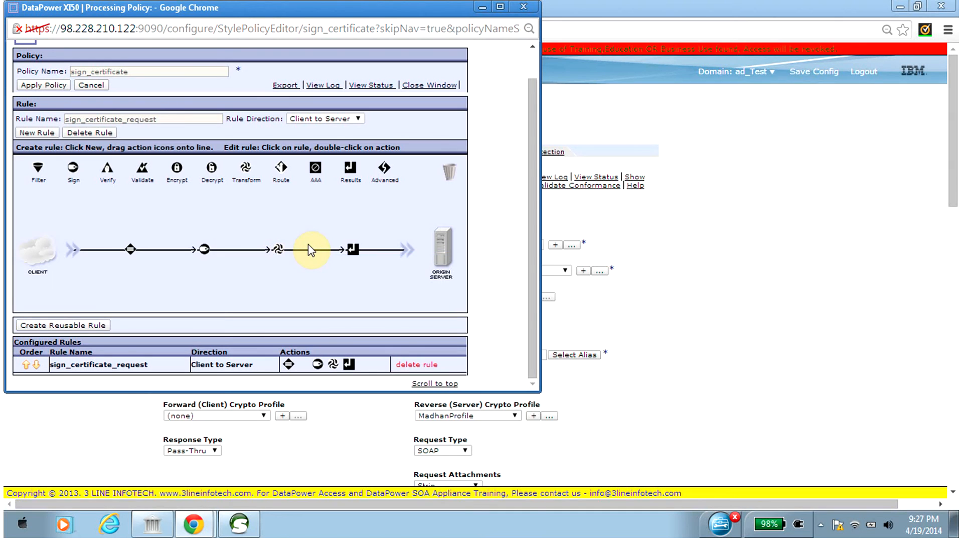
# Add a Route action between Transform and Results, using a variable to select the destination, with var:// as destination type.
pyautogui.moveTo(281, 171); pyautogui.dragTo(308, 246)
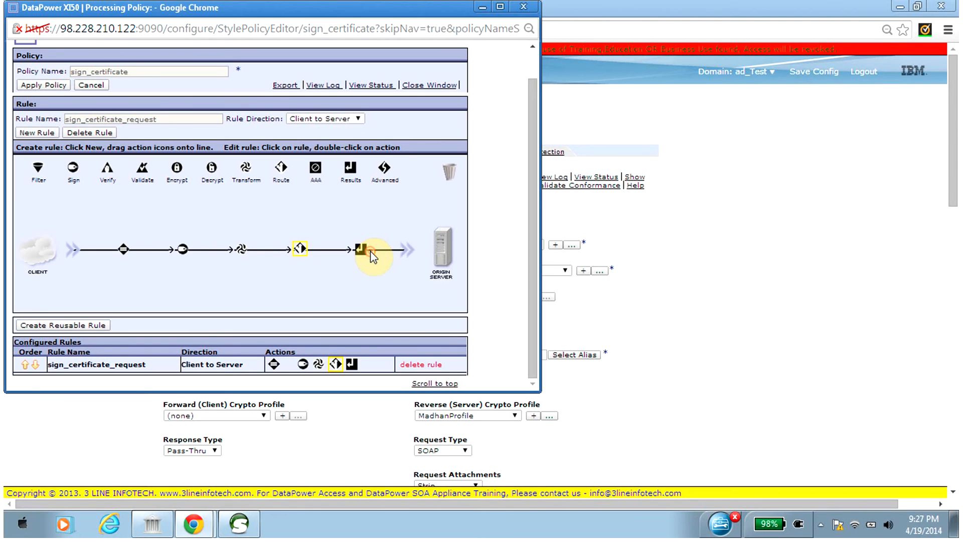
pyautogui.doubleClick(299, 251)
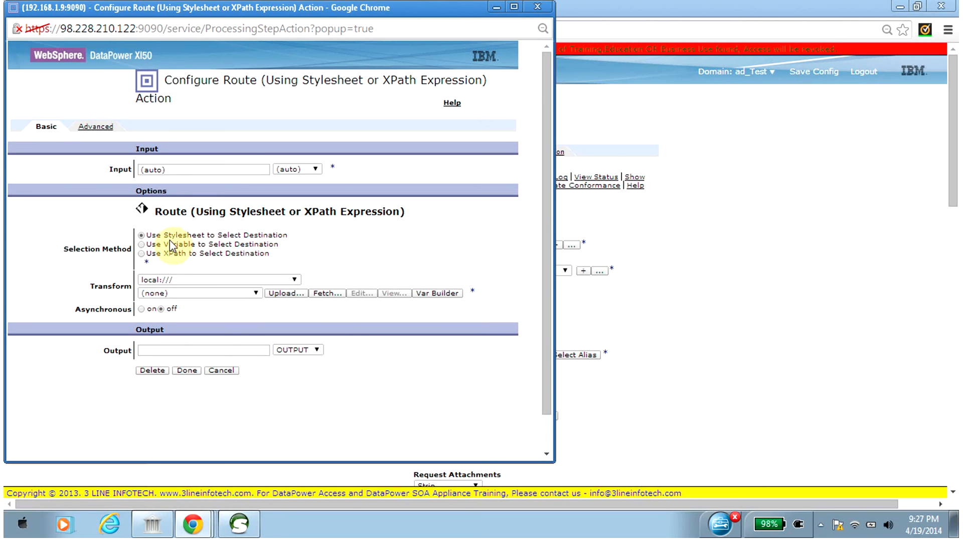
pyautogui.click(141, 245)
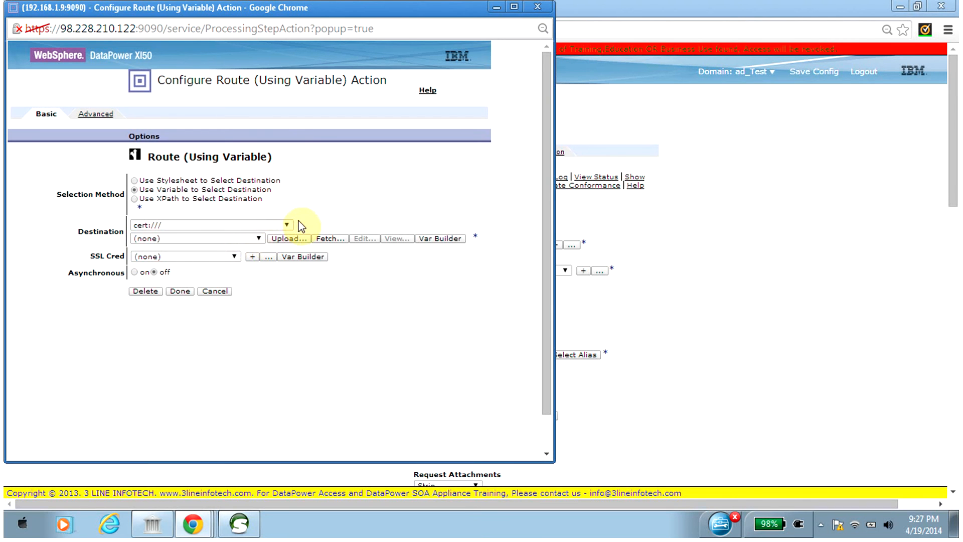
pyautogui.click(286, 225)
pyautogui.moveTo(285, 266); pyautogui.dragTo(273, 380)
pyautogui.click(209, 394)
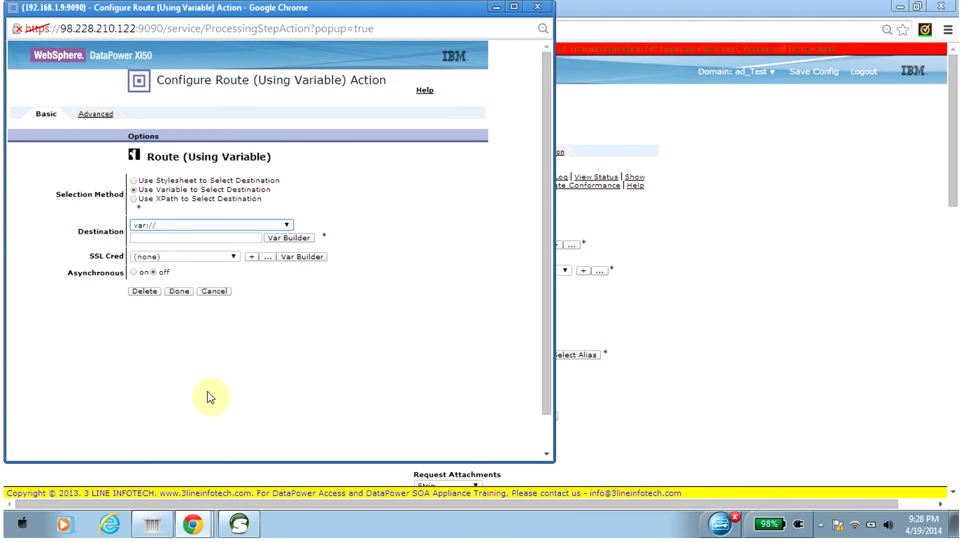
# Build the Route destination as a custom variable with context backend and name router, and accept the action.
pyautogui.click(291, 238)
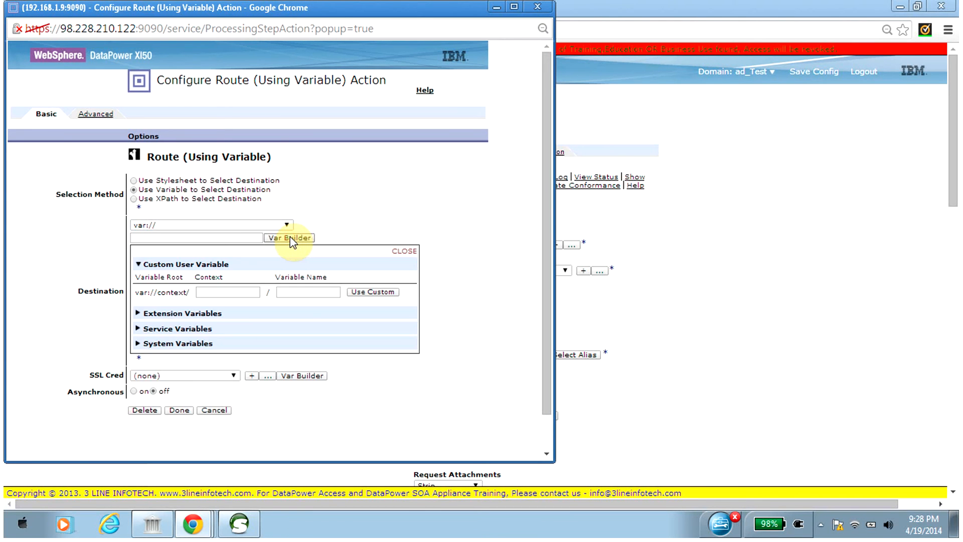
pyautogui.click(211, 291)
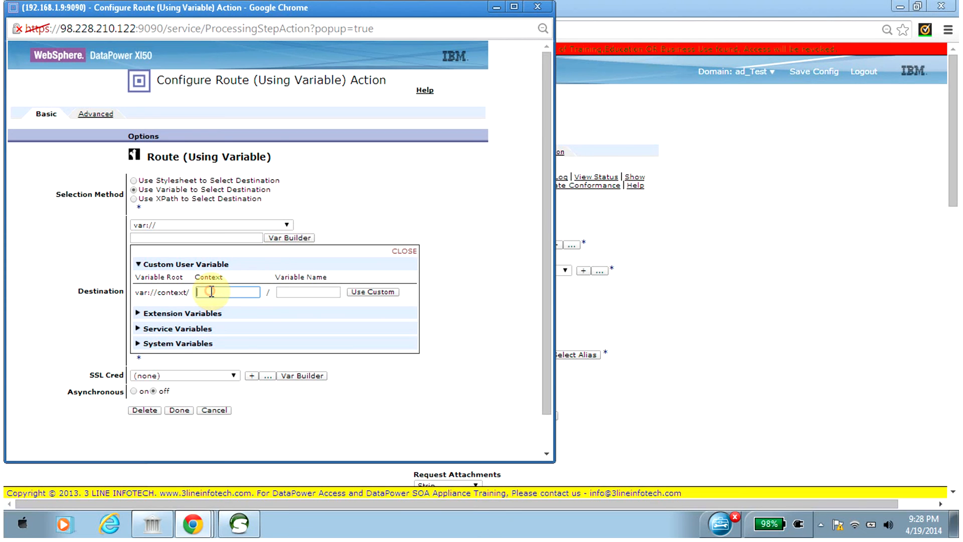
pyautogui.write('backend')
pyautogui.click(311, 294)
pyautogui.write('router')
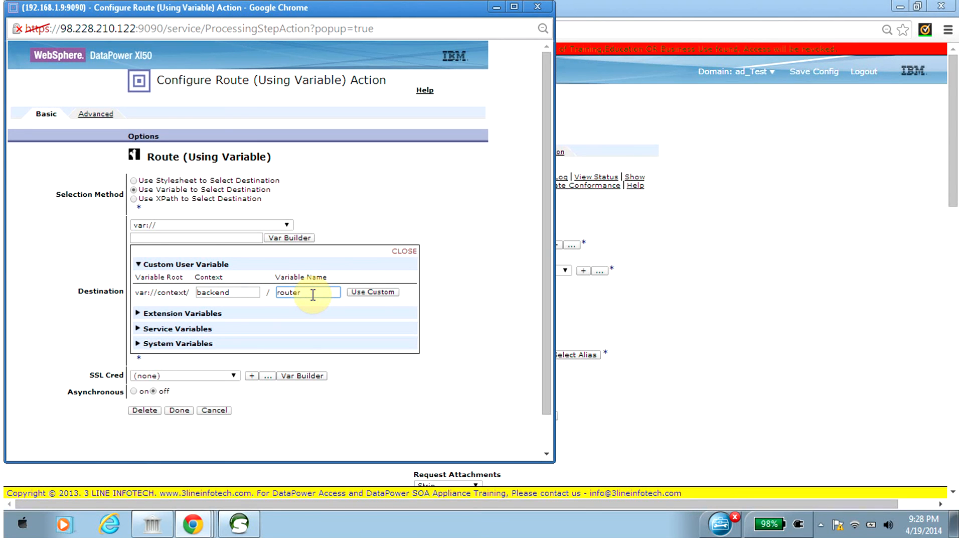
pyautogui.click(373, 292)
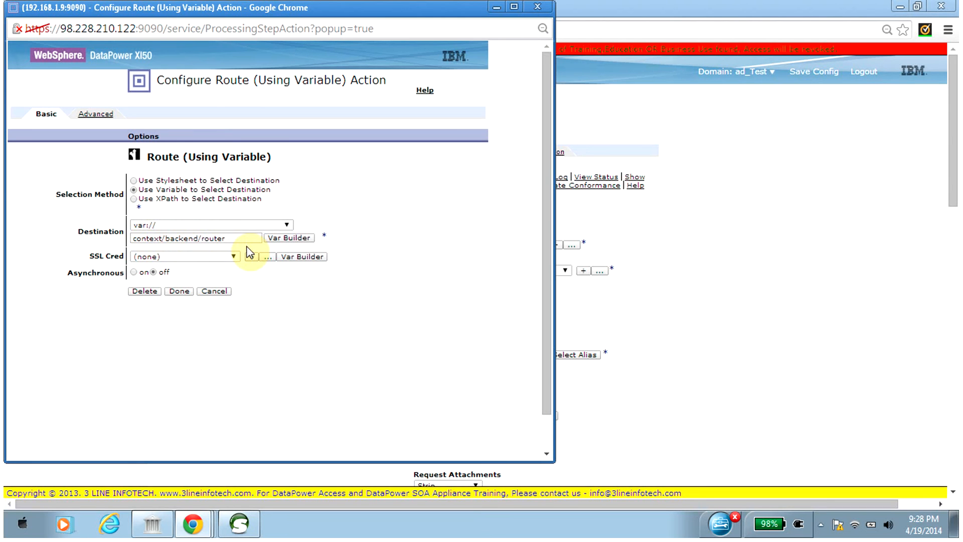
pyautogui.click(184, 291)
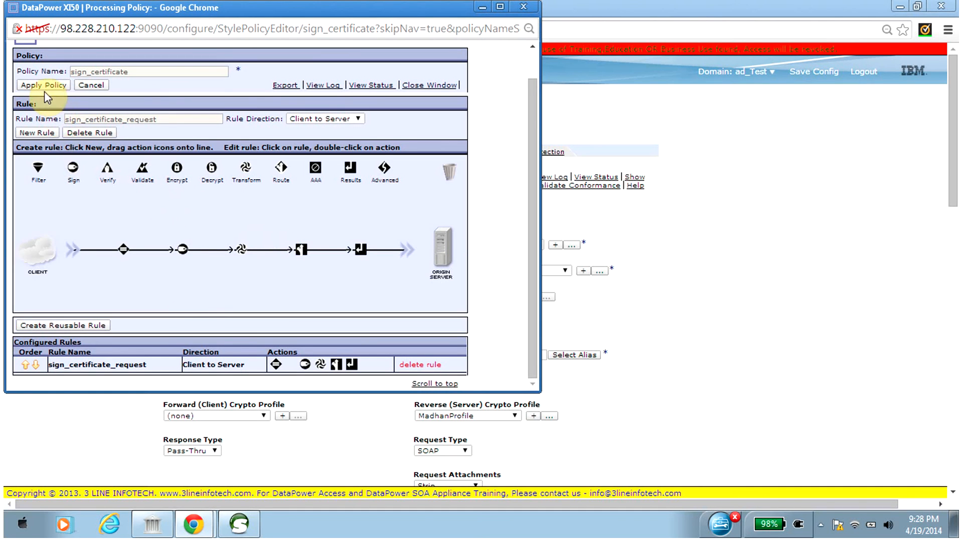
# Apply the sign_certificate policy and close it, apply the firewall settings and save the domain configuration.
pyautogui.moveTo(304, 252)
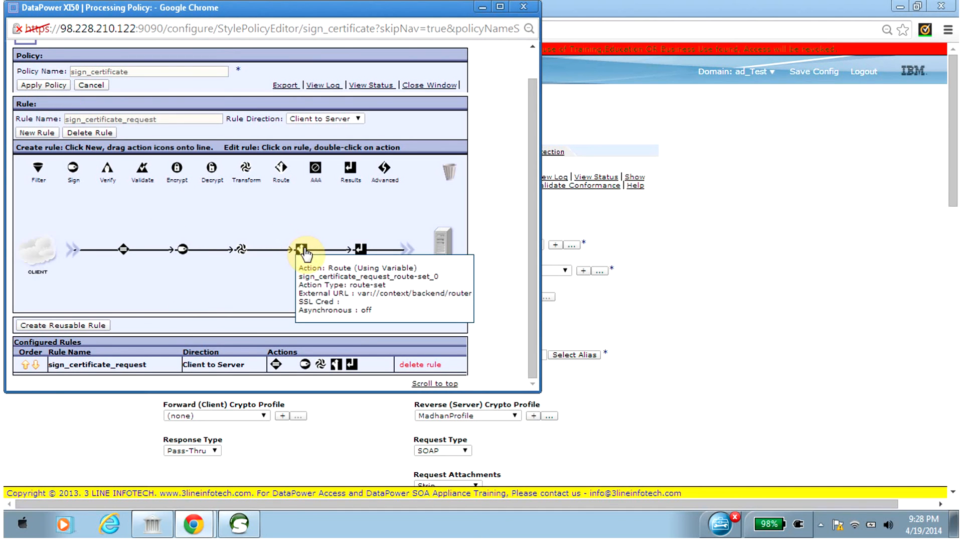
pyautogui.moveTo(243, 255)
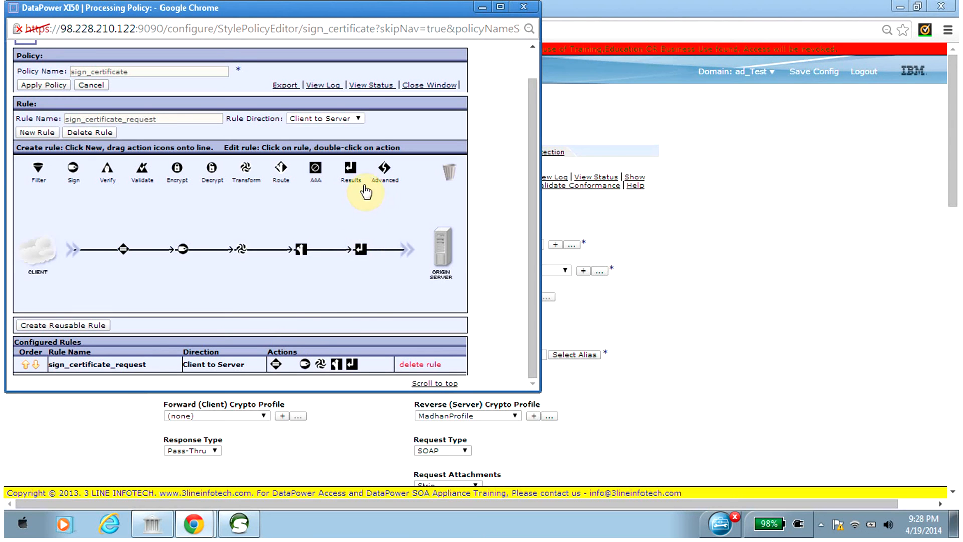
pyautogui.moveTo(362, 251)
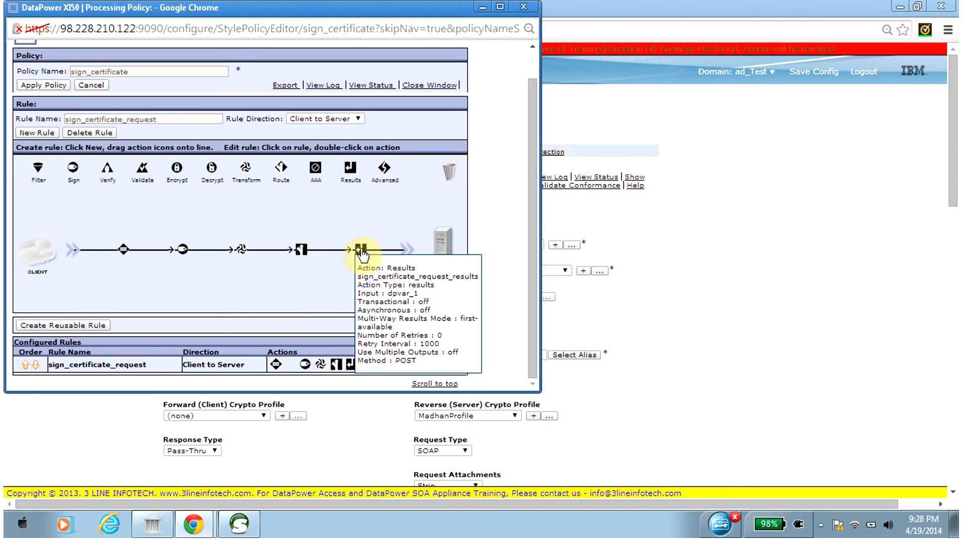
pyautogui.click(37, 85)
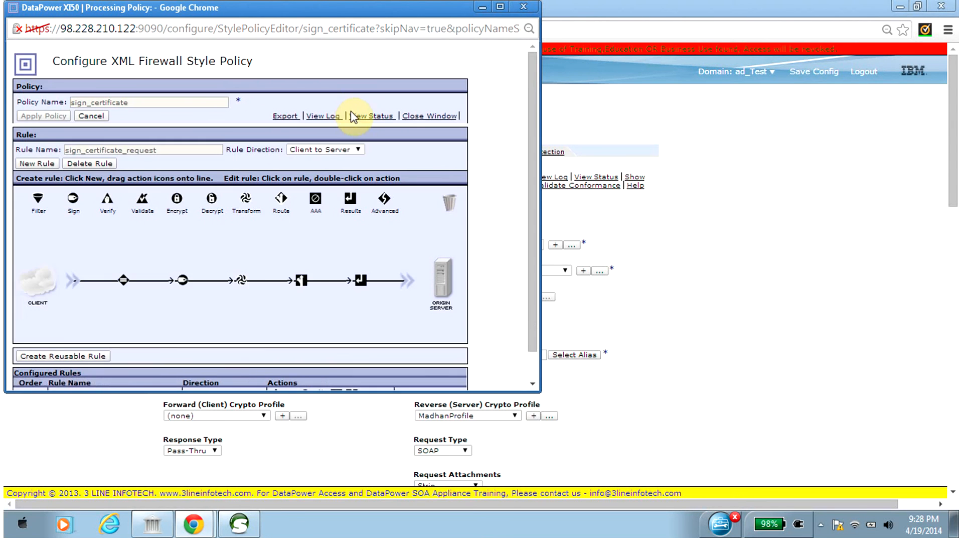
pyautogui.click(420, 121)
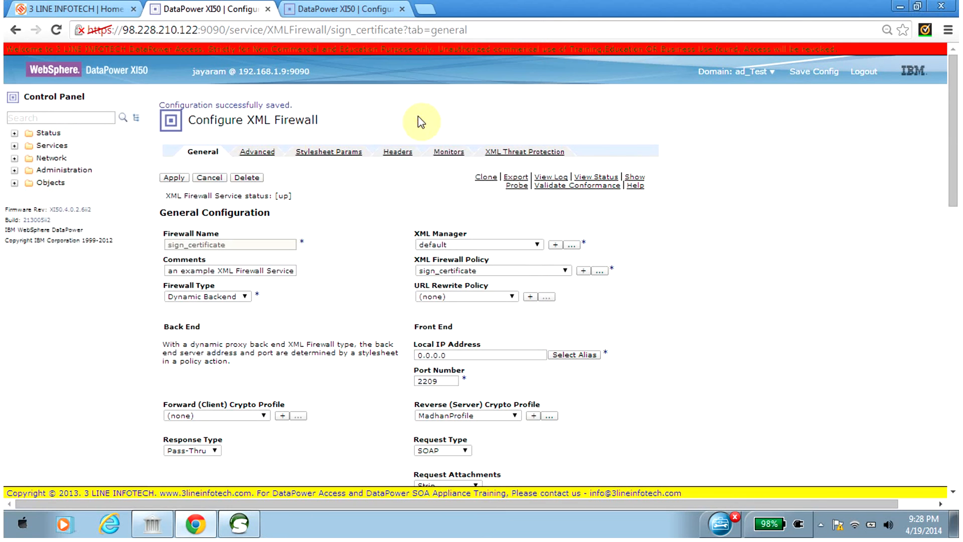
pyautogui.click(178, 180)
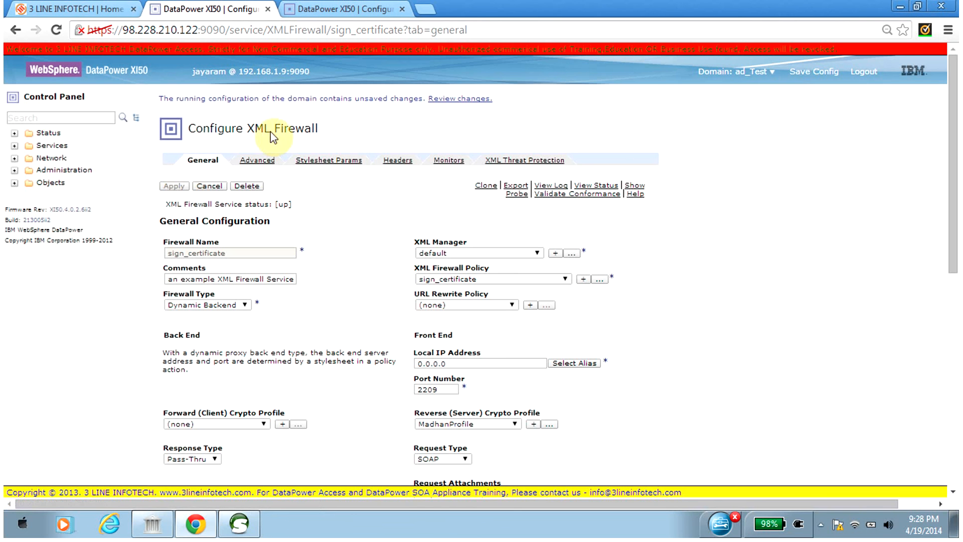
pyautogui.click(816, 72)
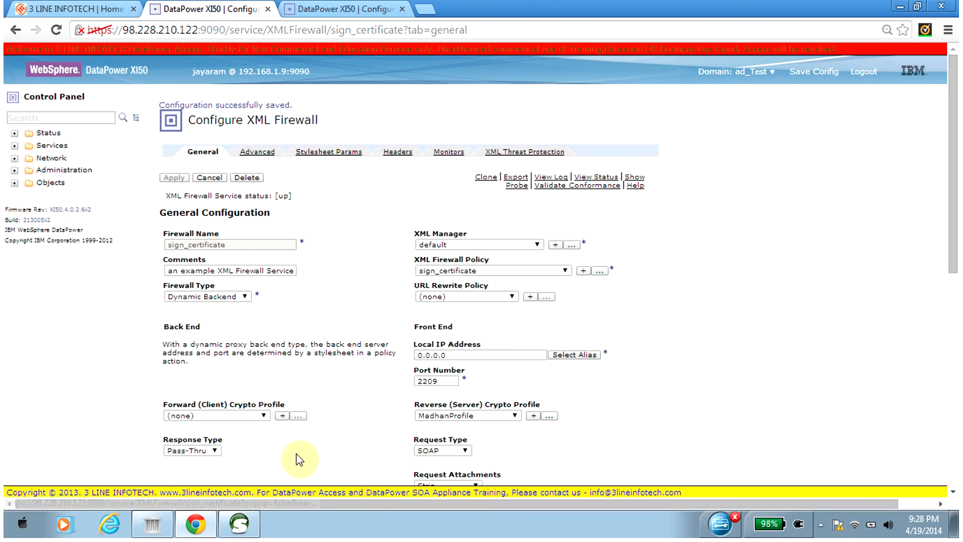
# Switch to soapUI, clear the old response of Request 1, resubmit the request and read the returned fault string.
pyautogui.click(239, 527)
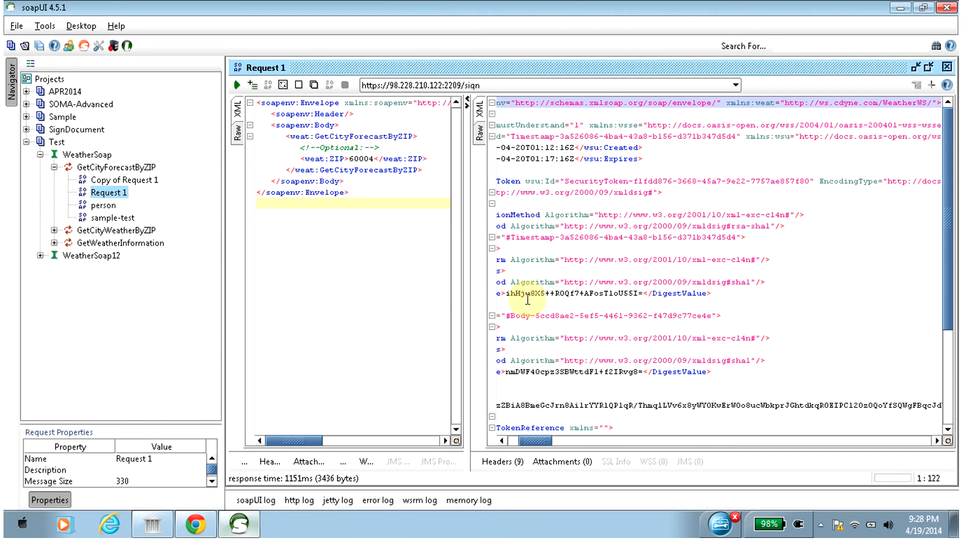
pyautogui.click(590, 256)
pyautogui.hotkey('ctrl', 'a')
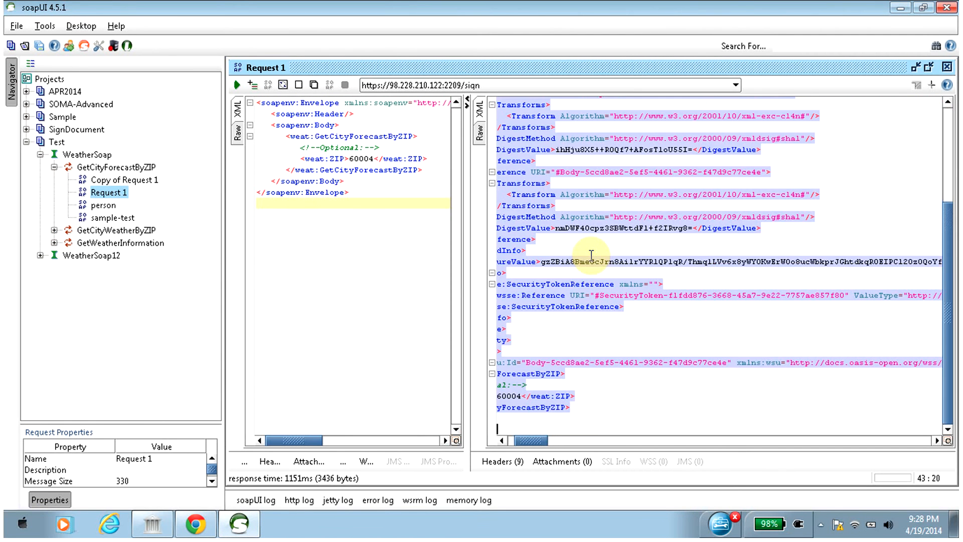
pyautogui.press('Delete')
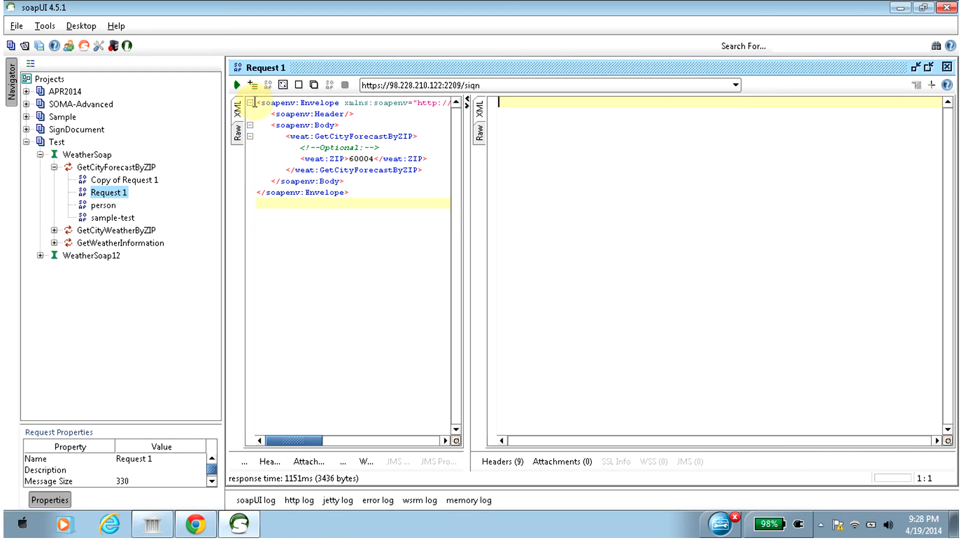
pyautogui.click(237, 86)
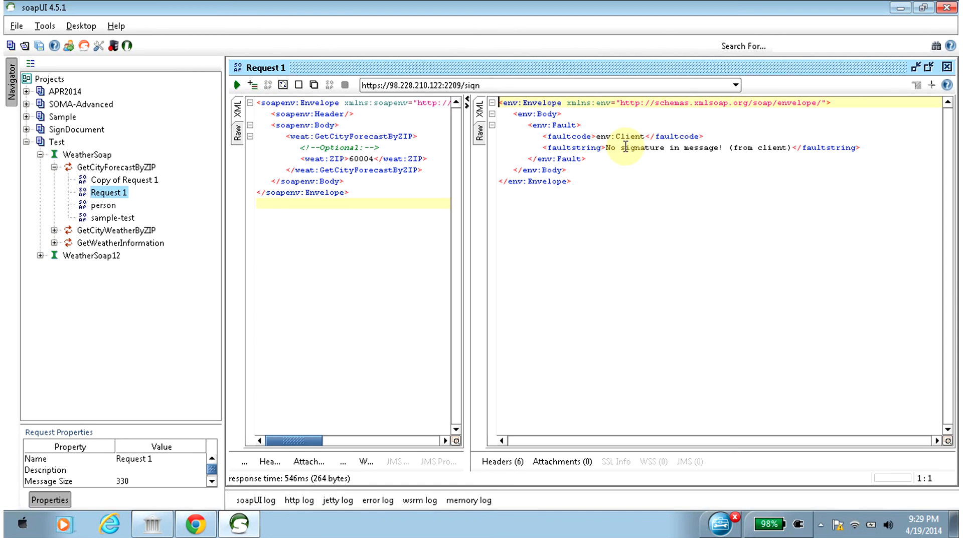
pyautogui.moveTo(626, 146); pyautogui.dragTo(728, 147)
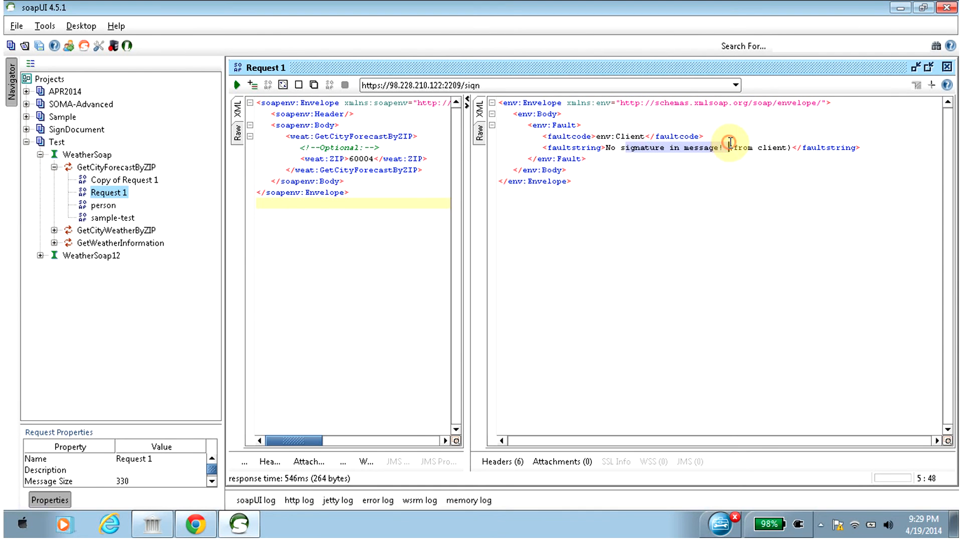
# Return to Chrome, reopen the sign_certificate policy and check the Transform action's input and output contexts.
pyautogui.click(194, 531)
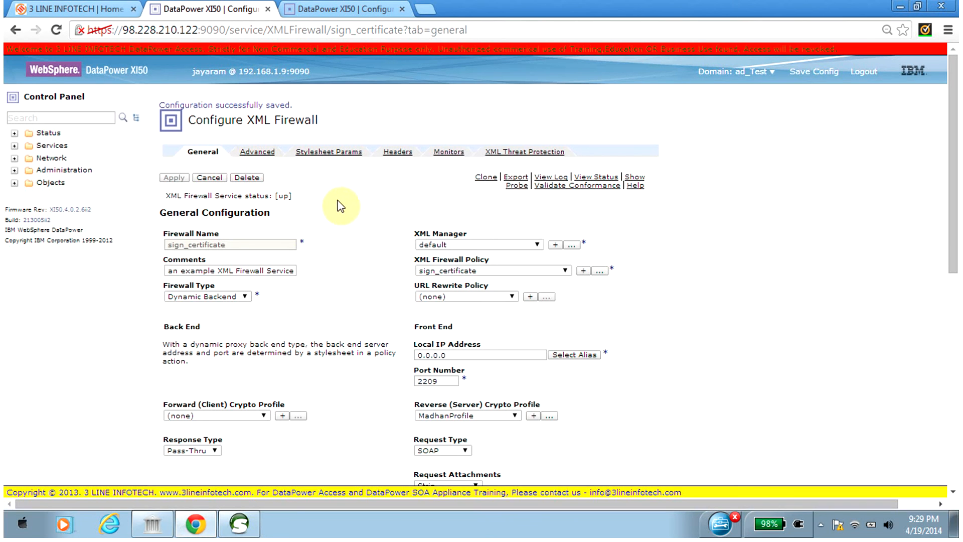
pyautogui.click(602, 269)
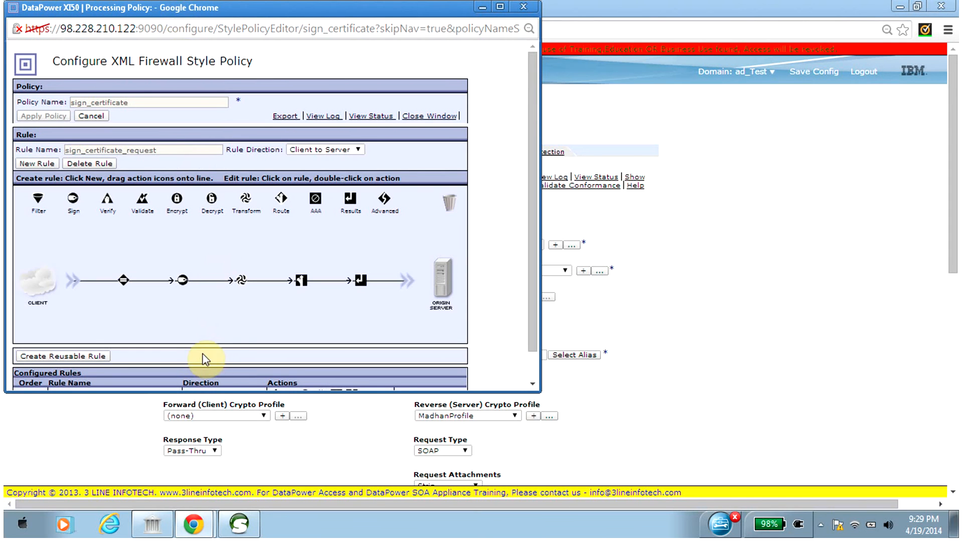
pyautogui.moveTo(184, 281)
pyautogui.doubleClick(240, 285)
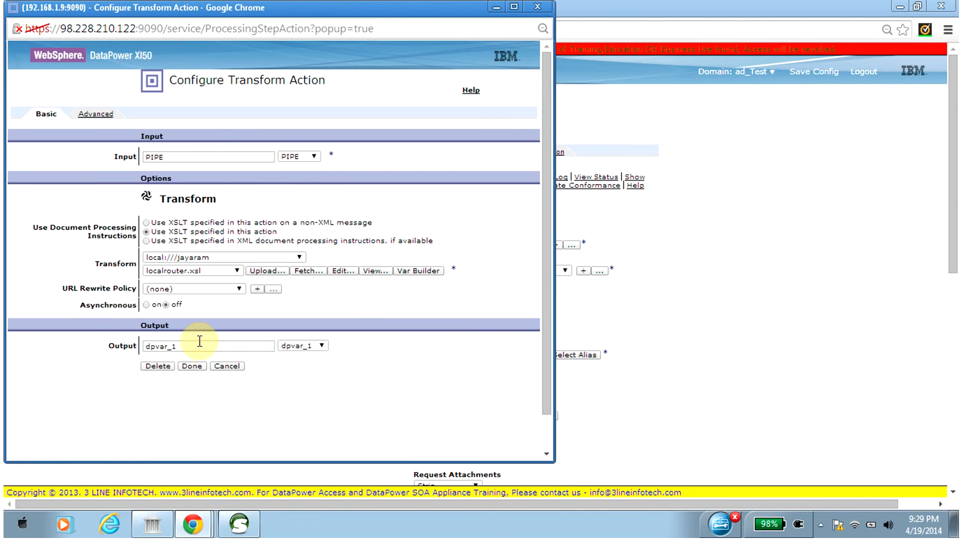
pyautogui.click(191, 365)
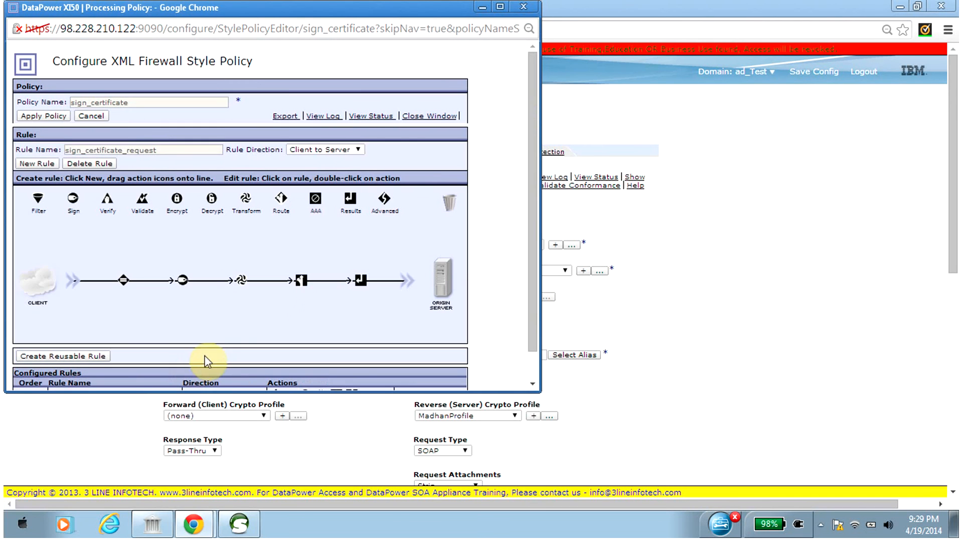
# Set the Sign action's output context to signed_message and accept the action.
pyautogui.moveTo(359, 284)
pyautogui.doubleClick(183, 282)
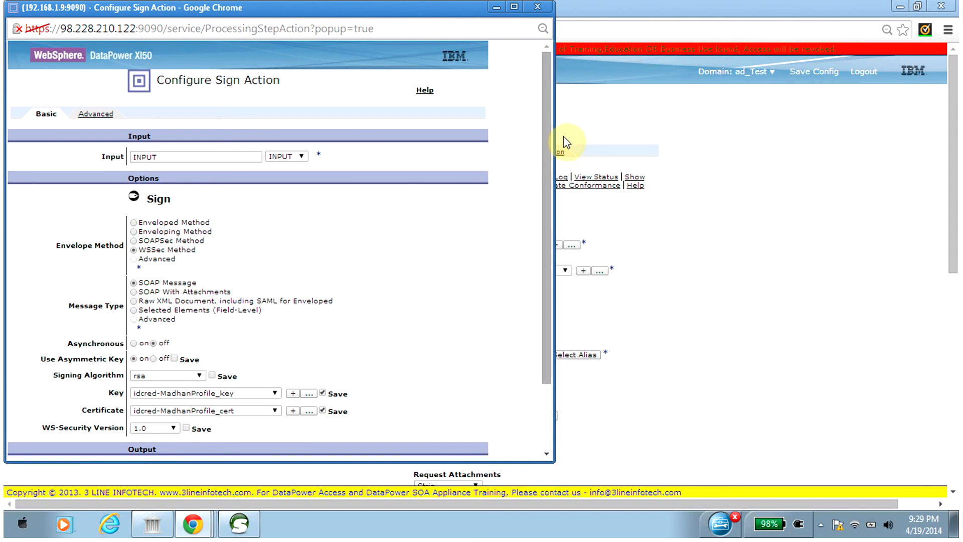
pyautogui.moveTo(548, 147); pyautogui.dragTo(535, 278)
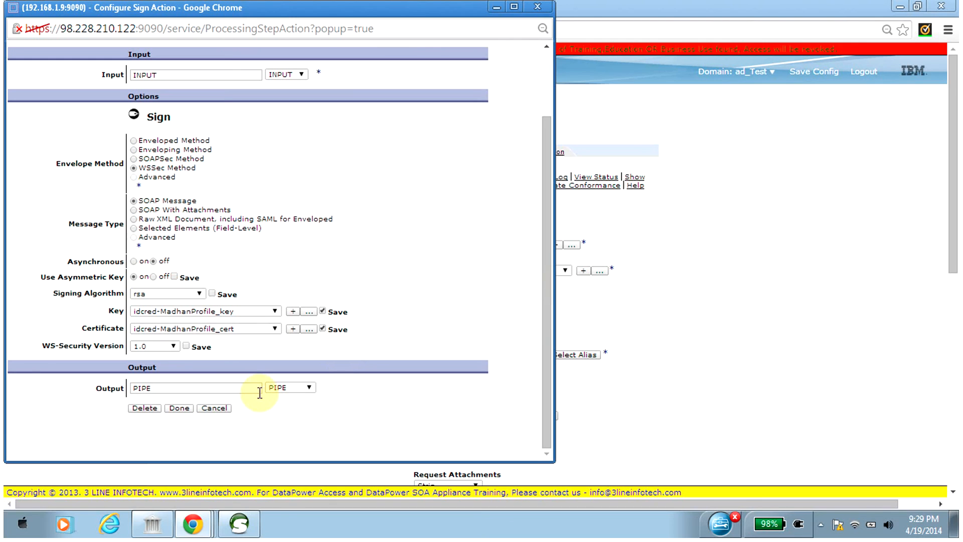
pyautogui.doubleClick(253, 391)
pyautogui.write('signed_message')
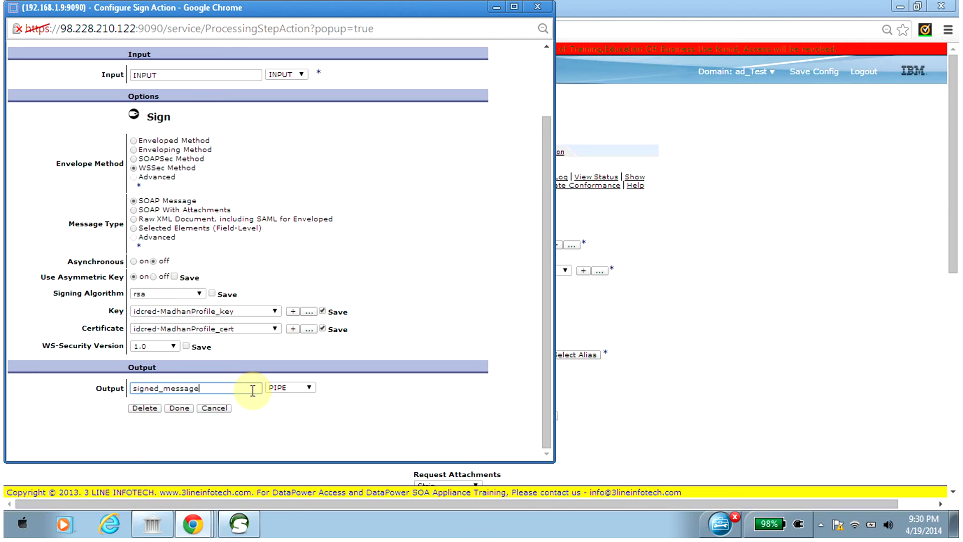
pyautogui.click(179, 408)
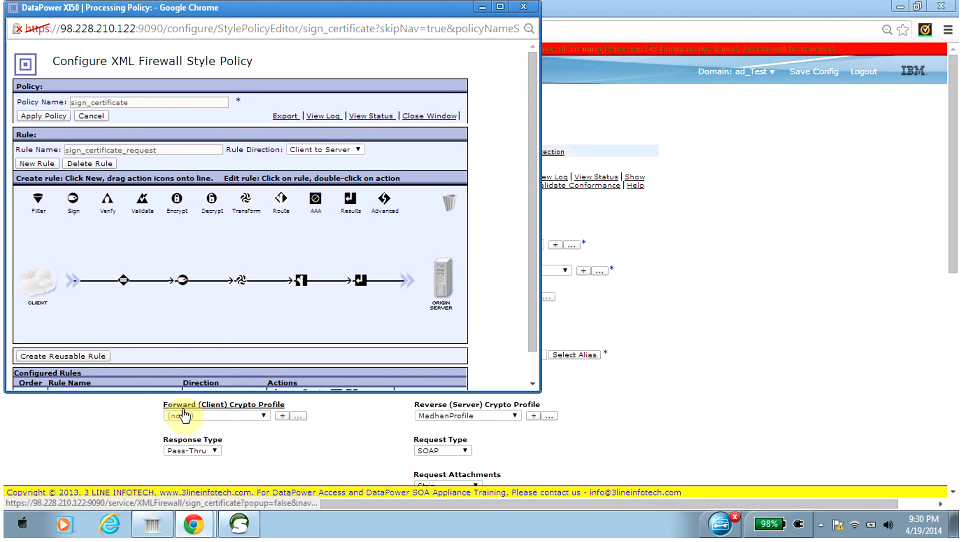
# Set the Results action's input to signed_message, accept it and apply the sign_certificate policy.
pyautogui.moveTo(186, 282)
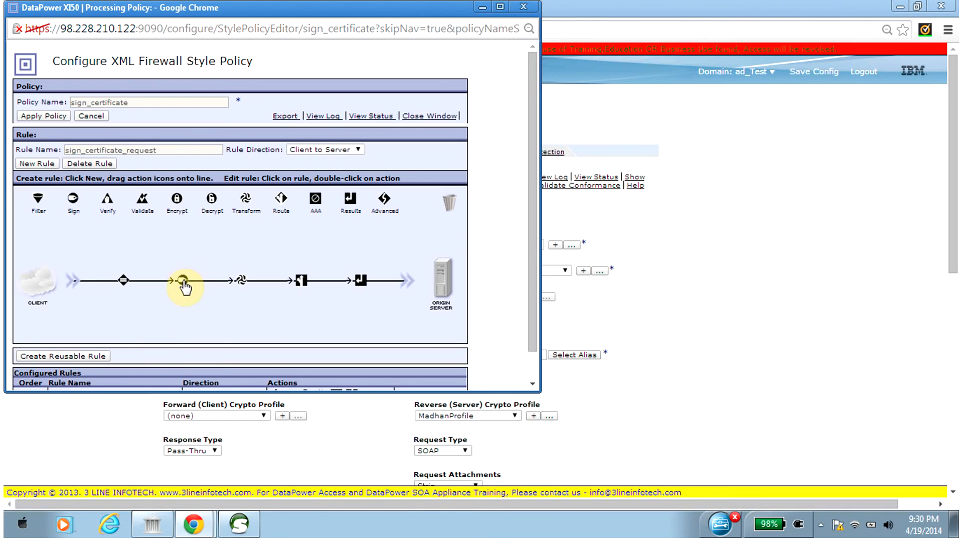
pyautogui.moveTo(123, 284)
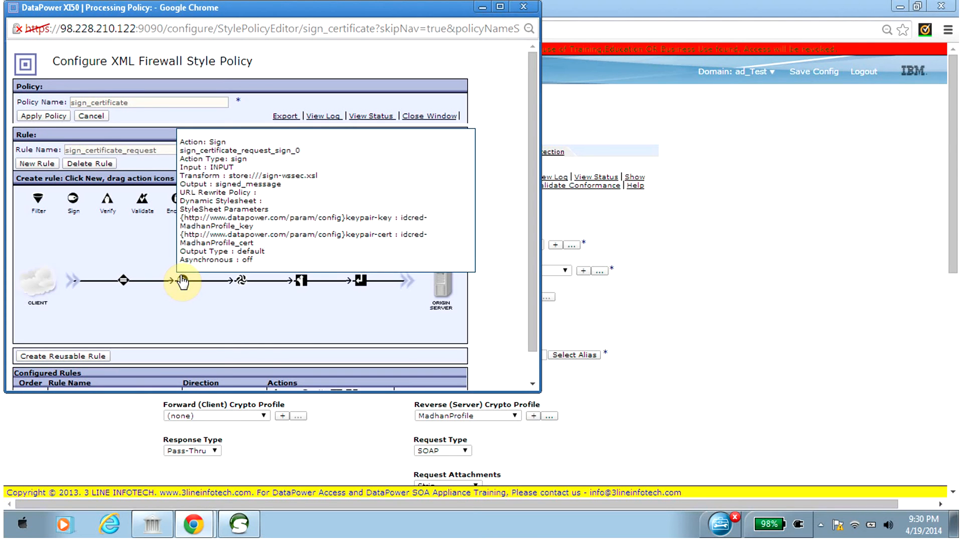
pyautogui.moveTo(243, 283)
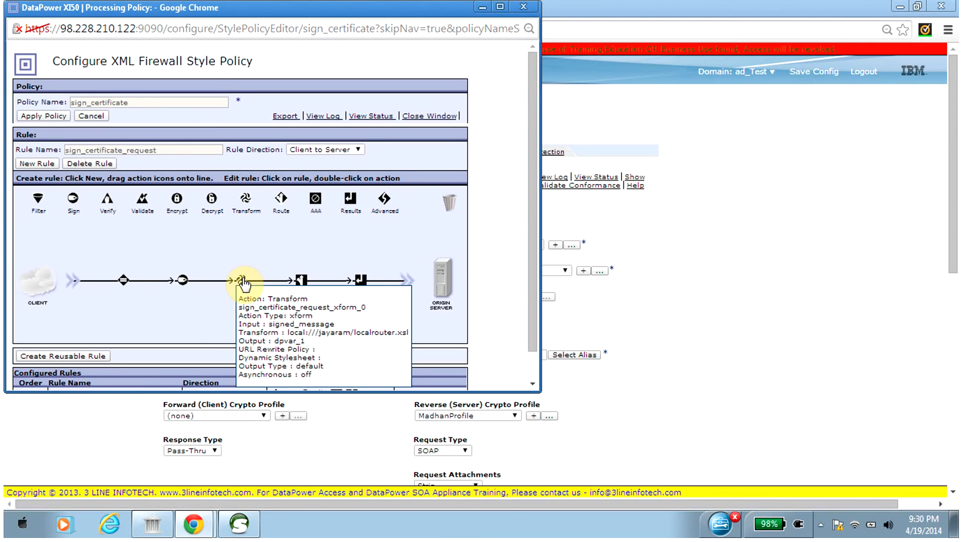
pyautogui.doubleClick(361, 282)
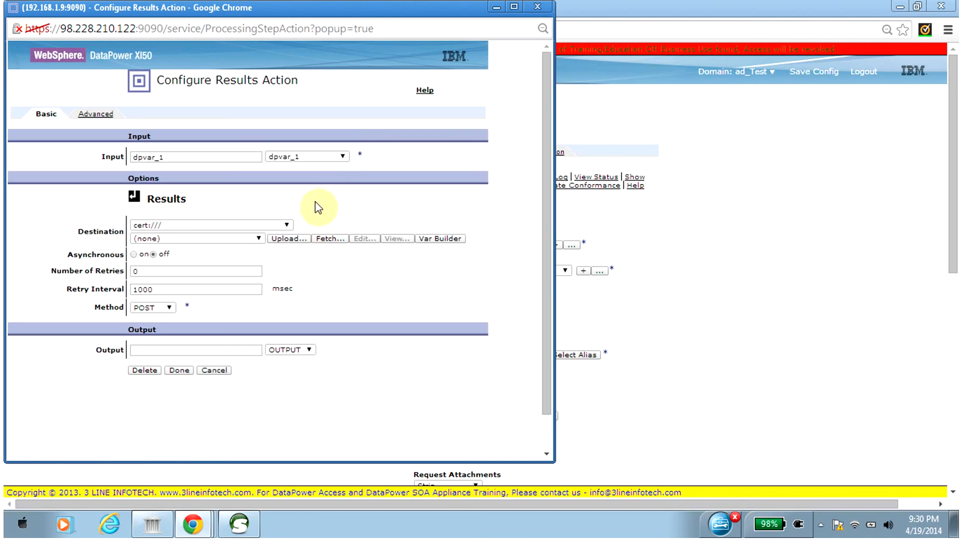
pyautogui.click(345, 156)
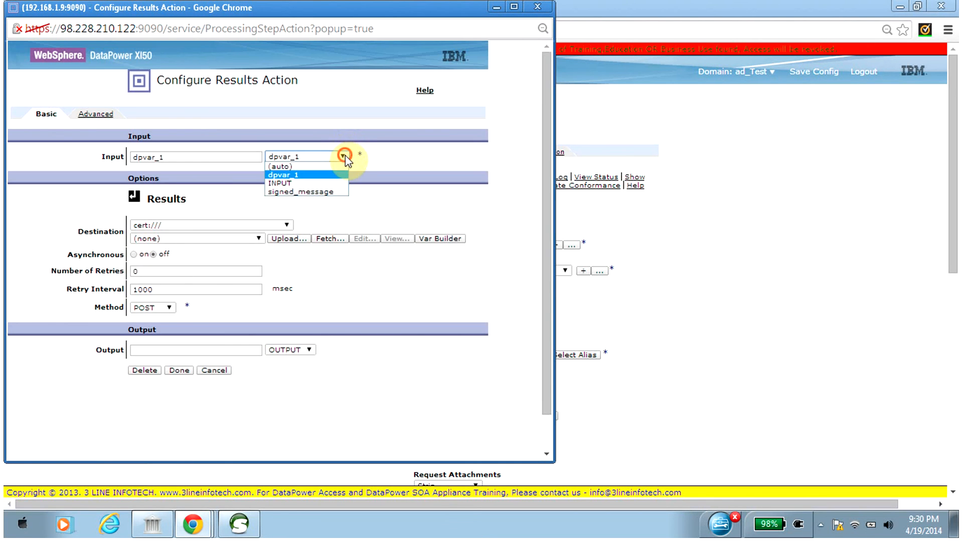
pyautogui.click(341, 191)
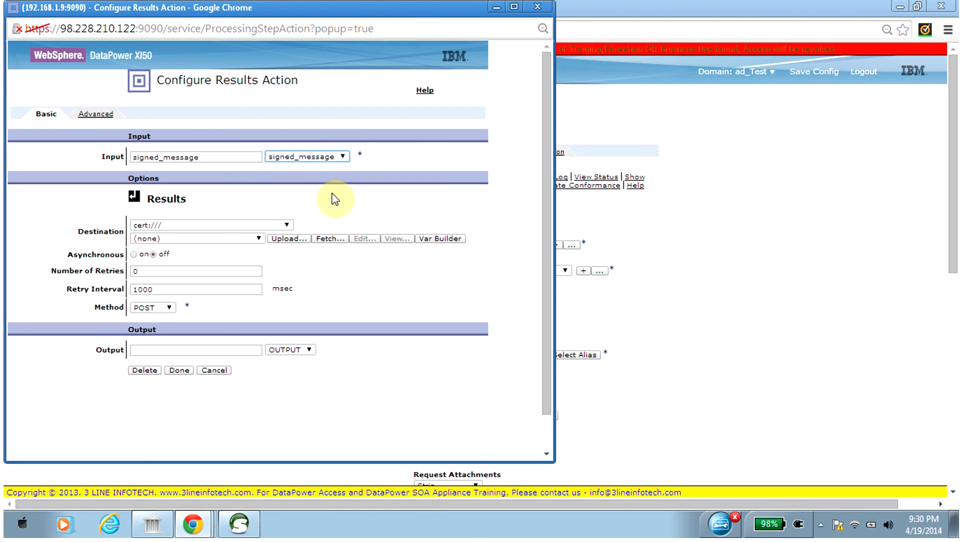
pyautogui.click(177, 371)
pyautogui.click(38, 119)
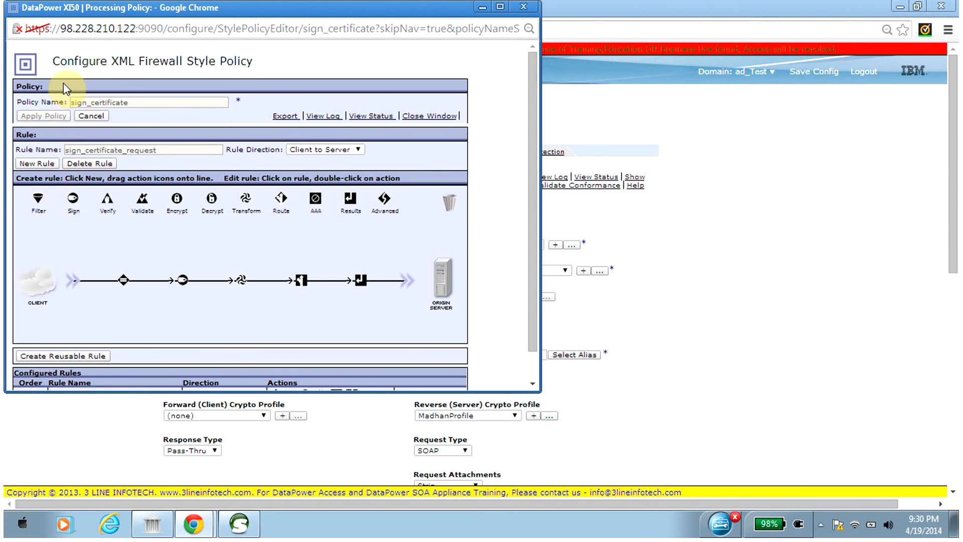
# Close the sign_certificate policy window, apply the XML firewall configuration and save it.
pyautogui.click(415, 120)
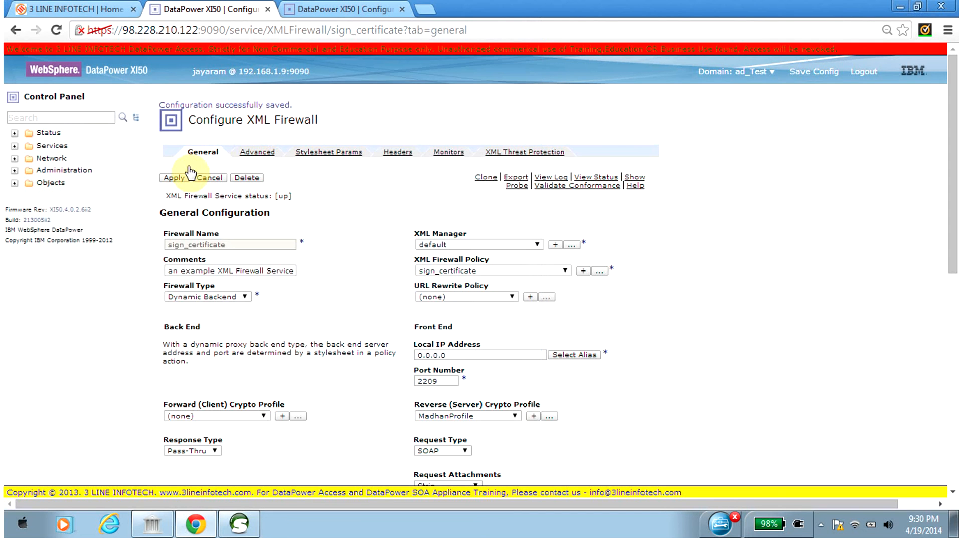
pyautogui.click(179, 179)
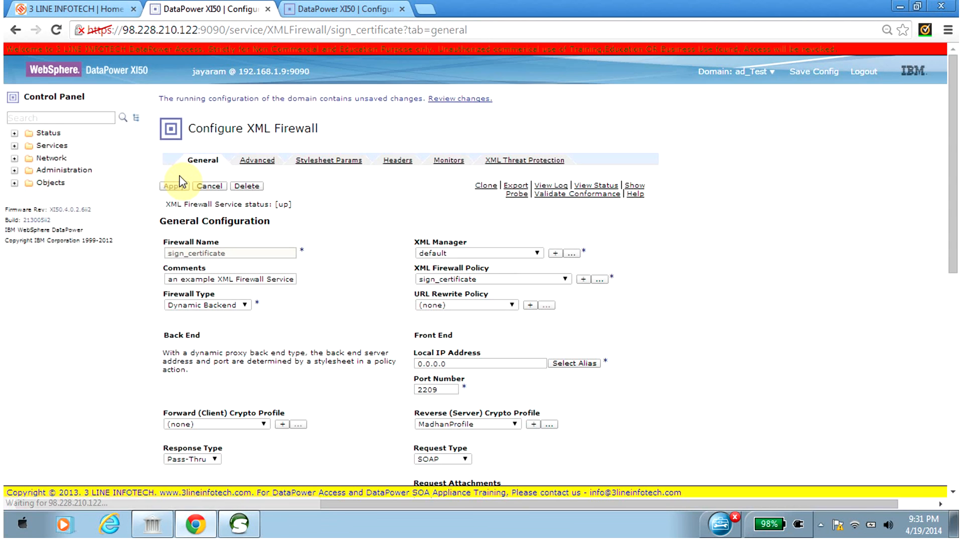
pyautogui.click(813, 74)
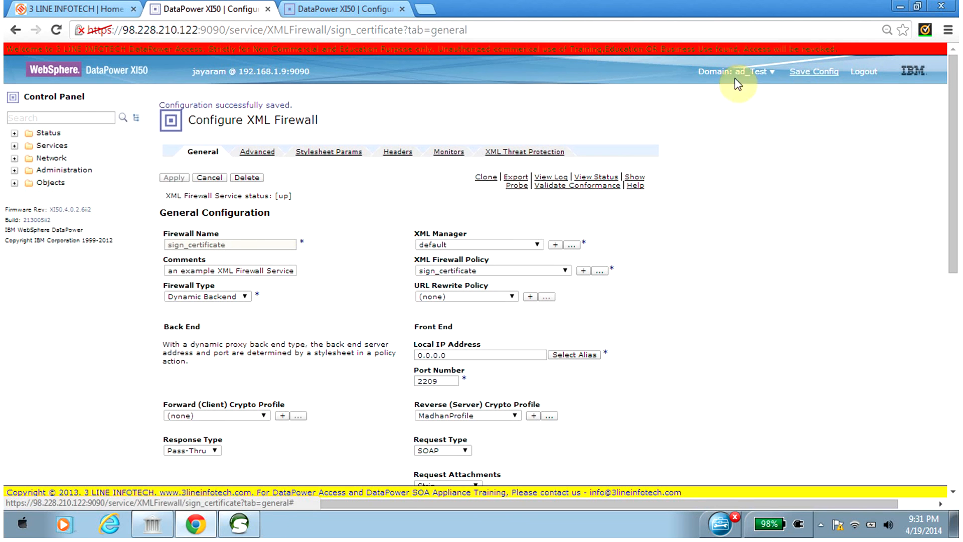
# Switch to soapUI, clear the old response of Request 1 and resubmit the request to port 2209.
pyautogui.click(240, 531)
pyautogui.click(592, 313)
pyautogui.hotkey('ctrl', 'a')
pyautogui.press('Delete')
pyautogui.click(239, 85)
pyautogui.click(241, 501)
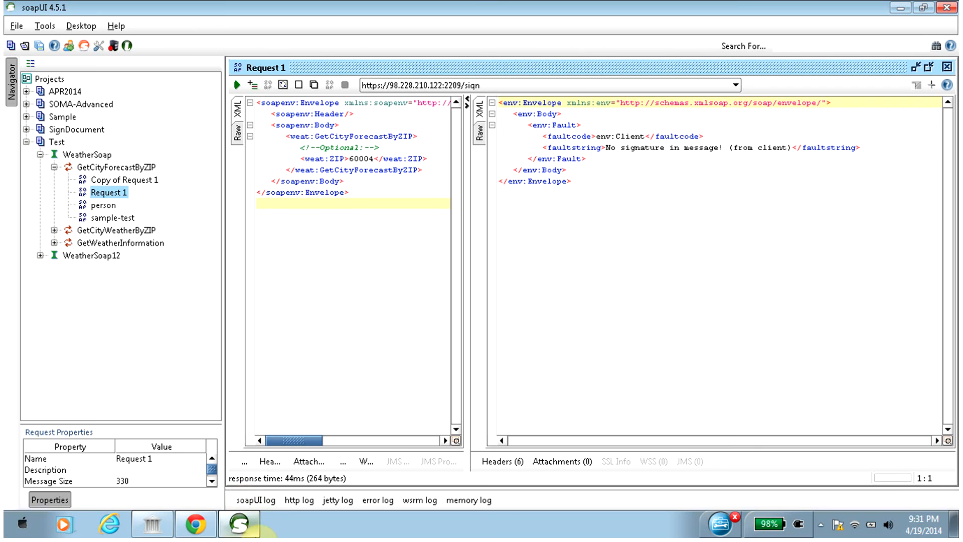
# Return to Chrome, open the probe for the verify_certificate firewall and enable it.
pyautogui.click(202, 531)
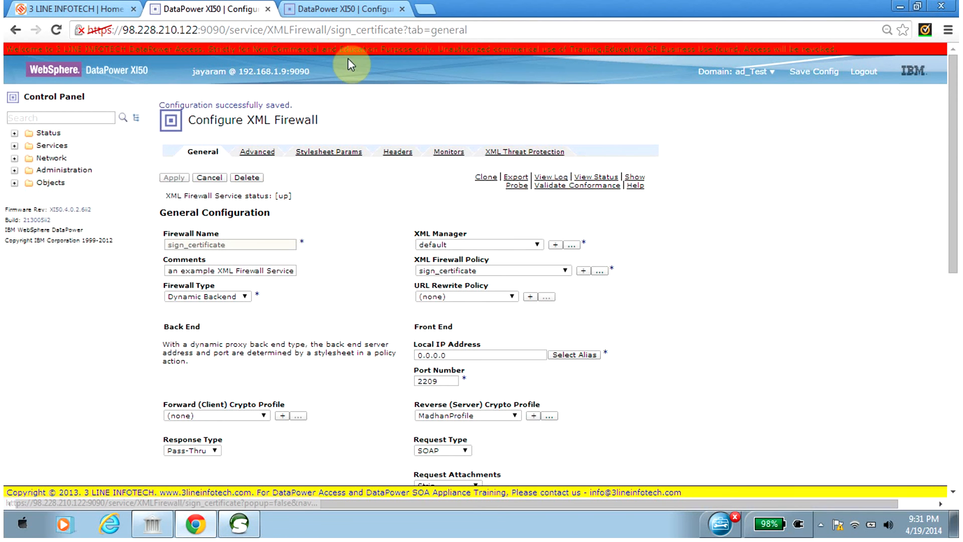
pyautogui.click(333, 11)
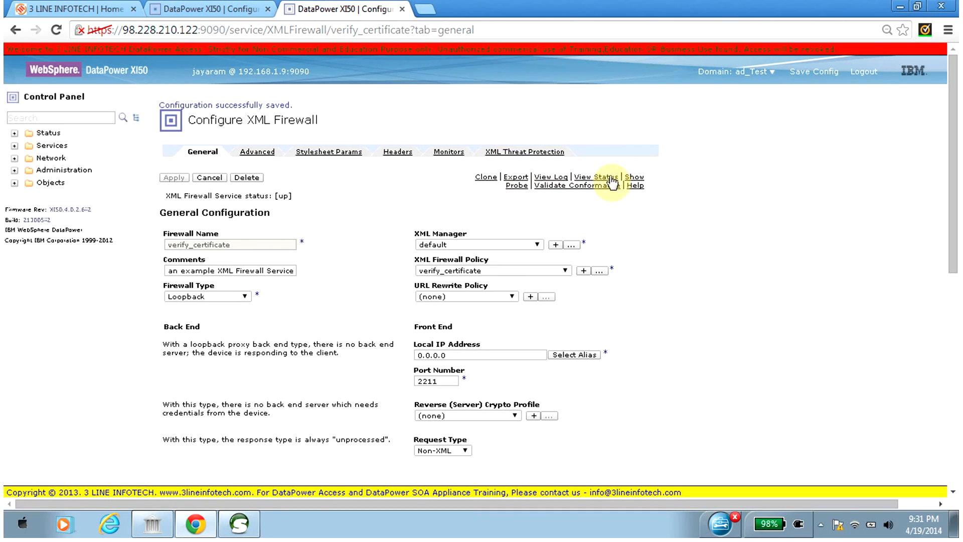
pyautogui.click(637, 179)
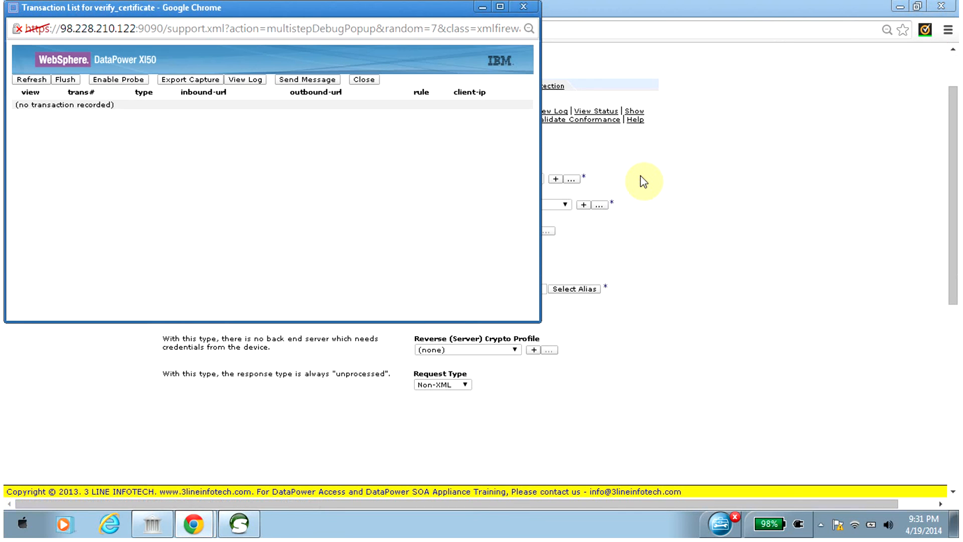
pyautogui.click(113, 80)
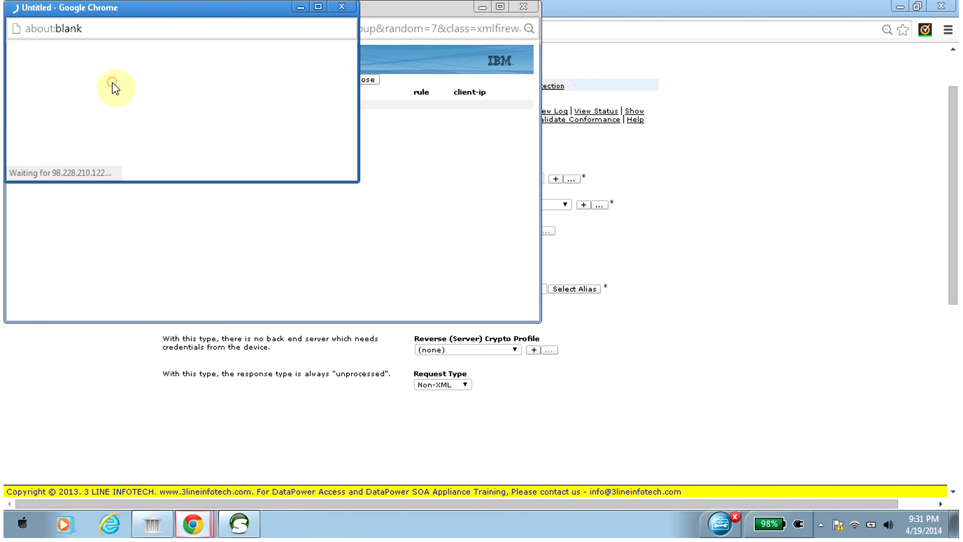
pyautogui.click(187, 133)
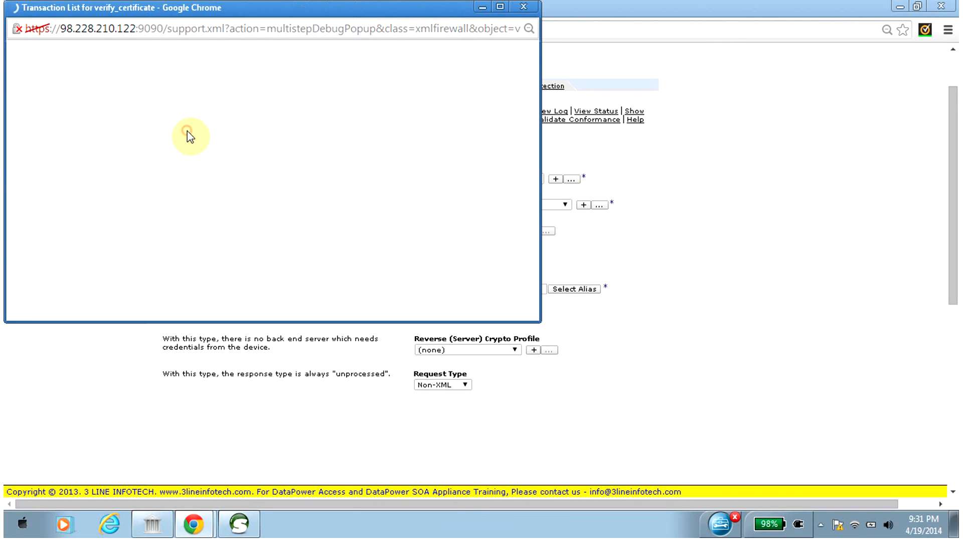
# Switch to soapUI, resubmit Request 1 and review the signature elements in the returned envelope.
pyautogui.click(236, 522)
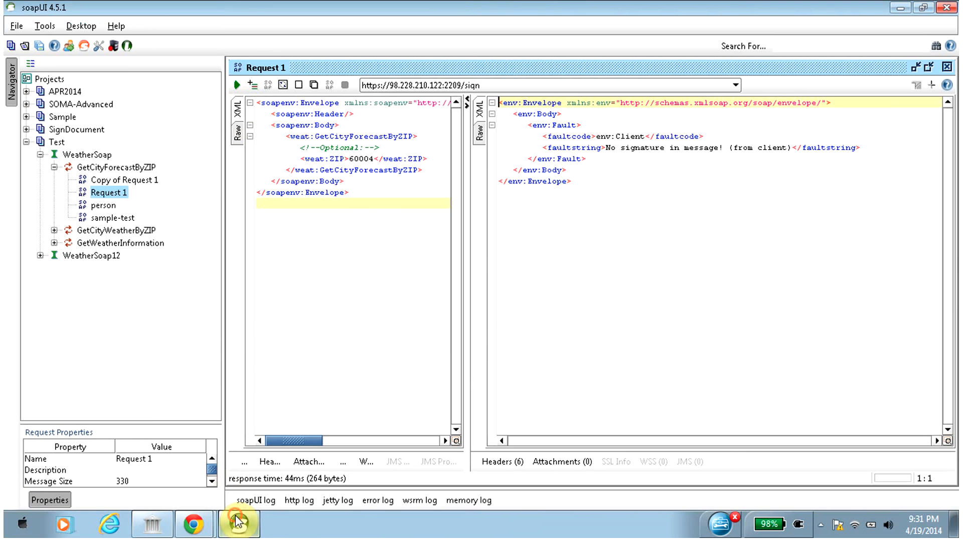
pyautogui.click(237, 85)
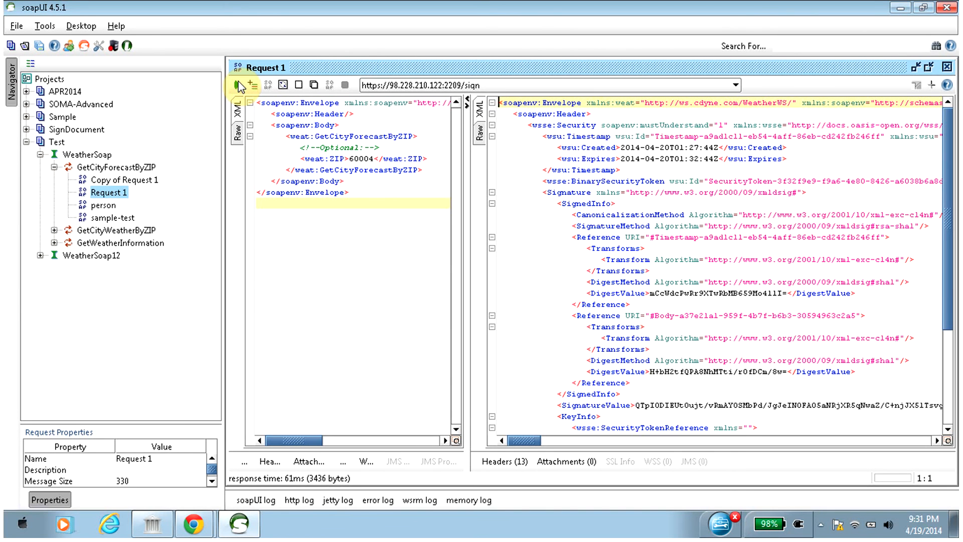
pyautogui.moveTo(951, 153); pyautogui.dragTo(950, 266)
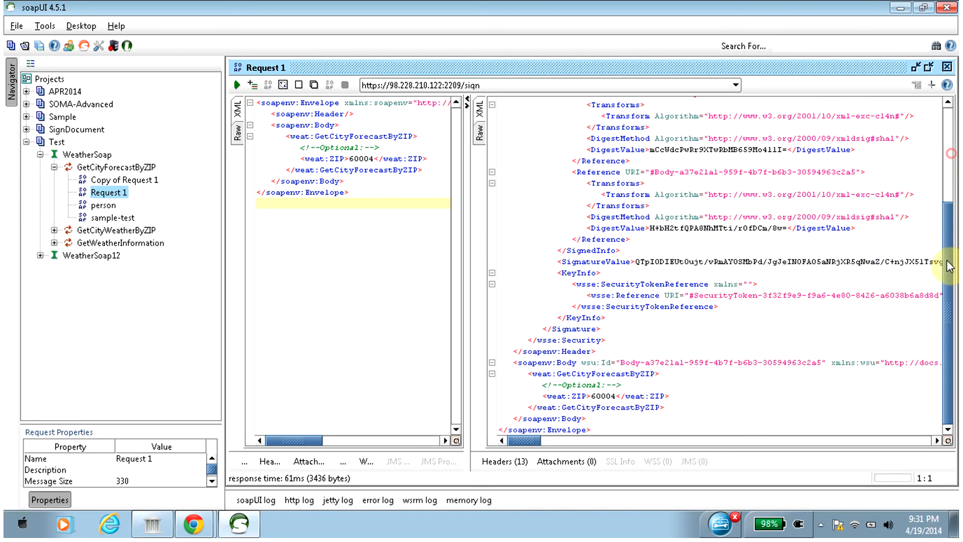
pyautogui.scroll(10, 950, 292)
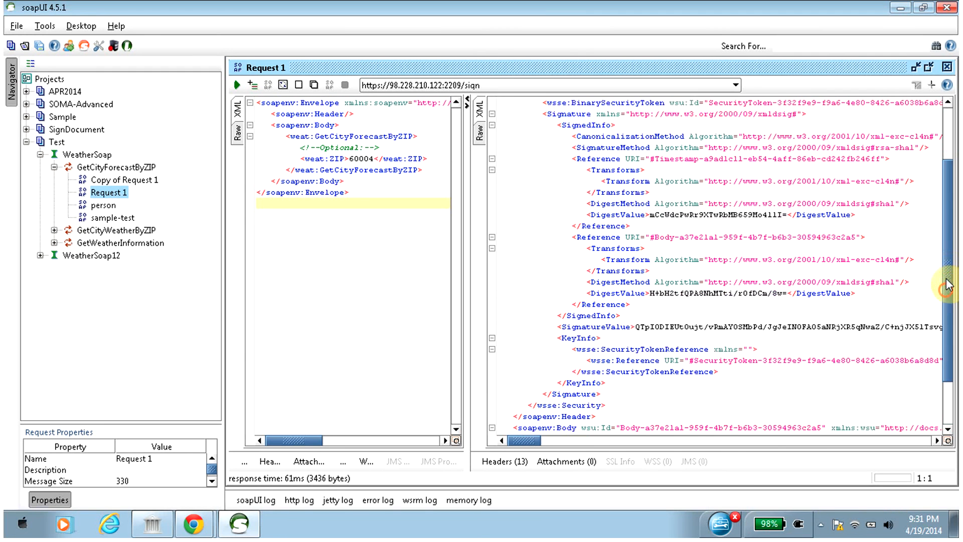
# Return to the verify_certificate probe in Chrome, inspect the recorded transaction's INPUT context and flush the transaction list.
pyautogui.click(901, 7)
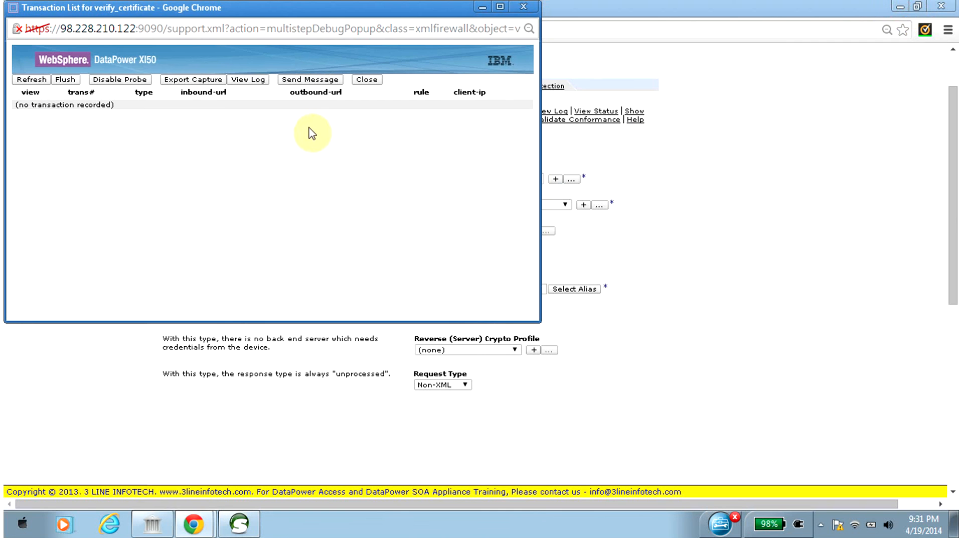
pyautogui.click(31, 79)
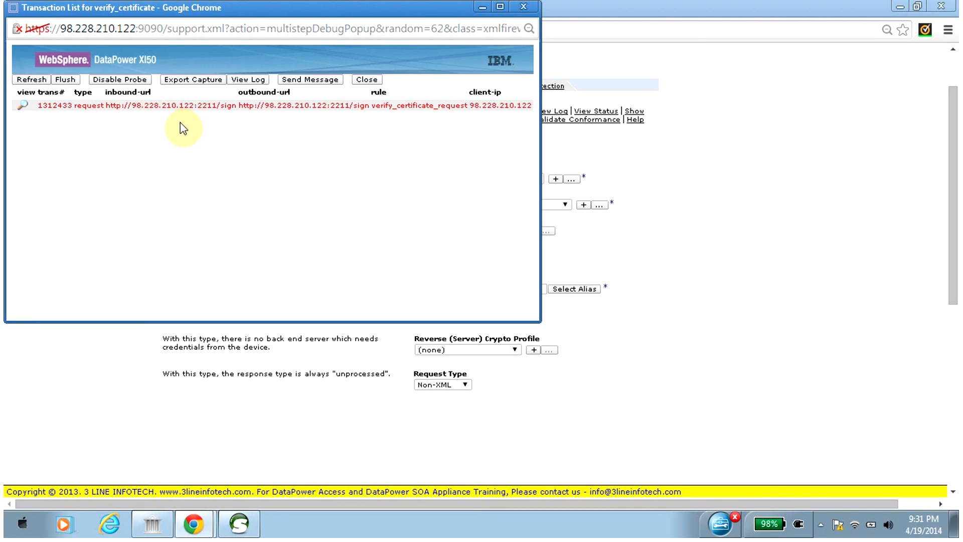
pyautogui.click(21, 106)
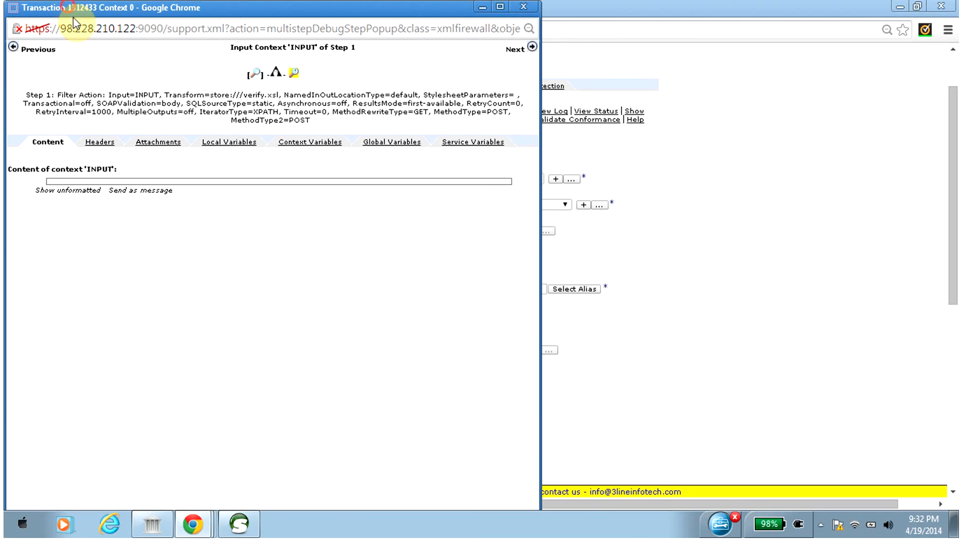
pyautogui.moveTo(69, 9); pyautogui.dragTo(116, 58)
pyautogui.click(570, 54)
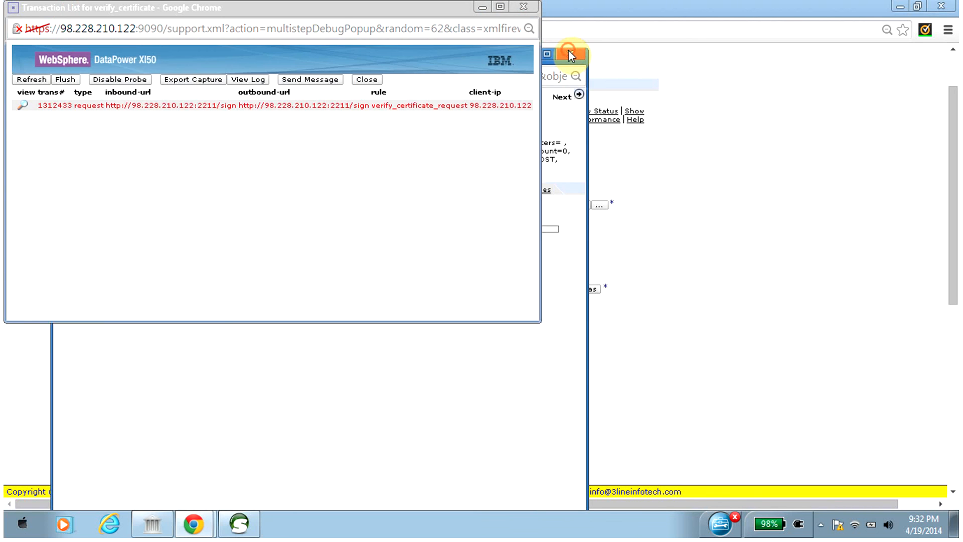
pyautogui.click(41, 81)
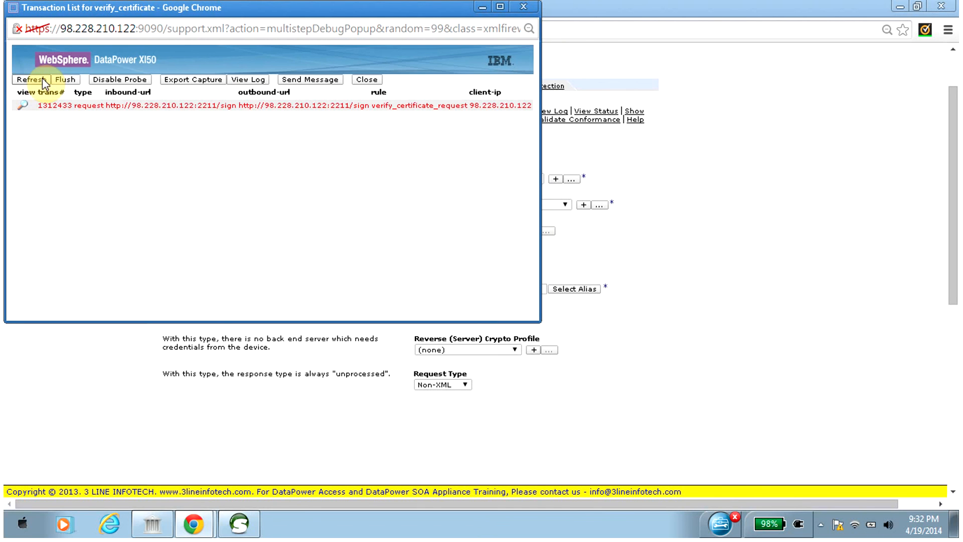
pyautogui.click(63, 81)
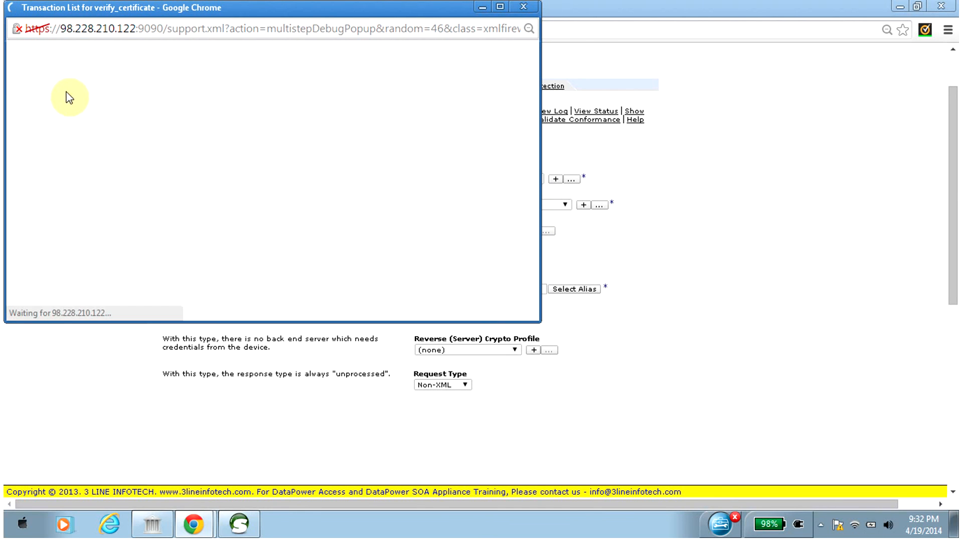
# Resubmit Request 1 in soapUI and refresh the verify_certificate transaction list in Chrome.
pyautogui.click(239, 523)
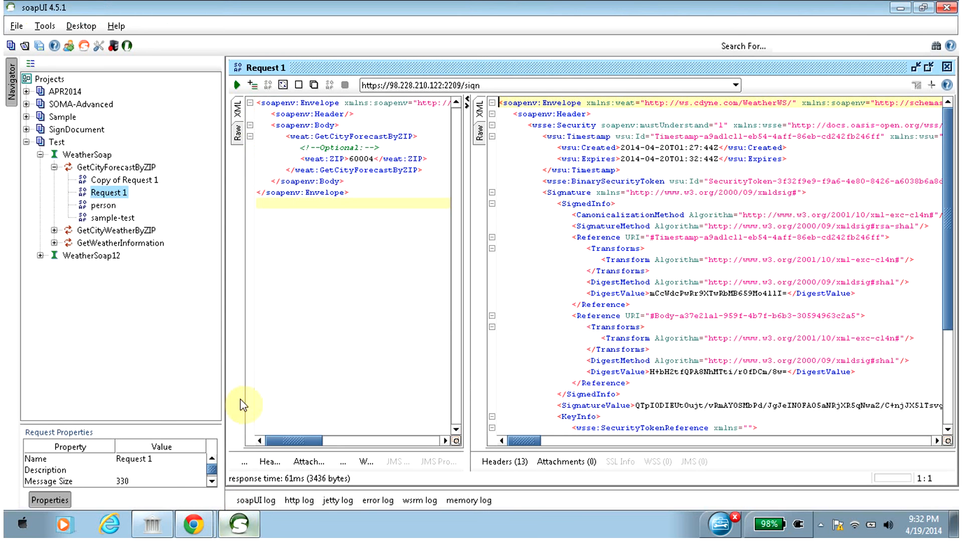
pyautogui.click(236, 85)
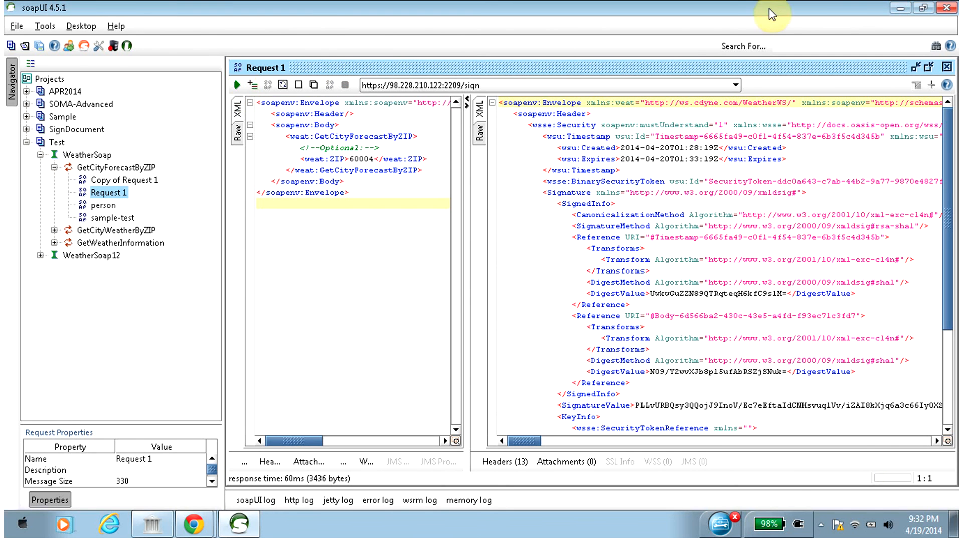
pyautogui.click(900, 8)
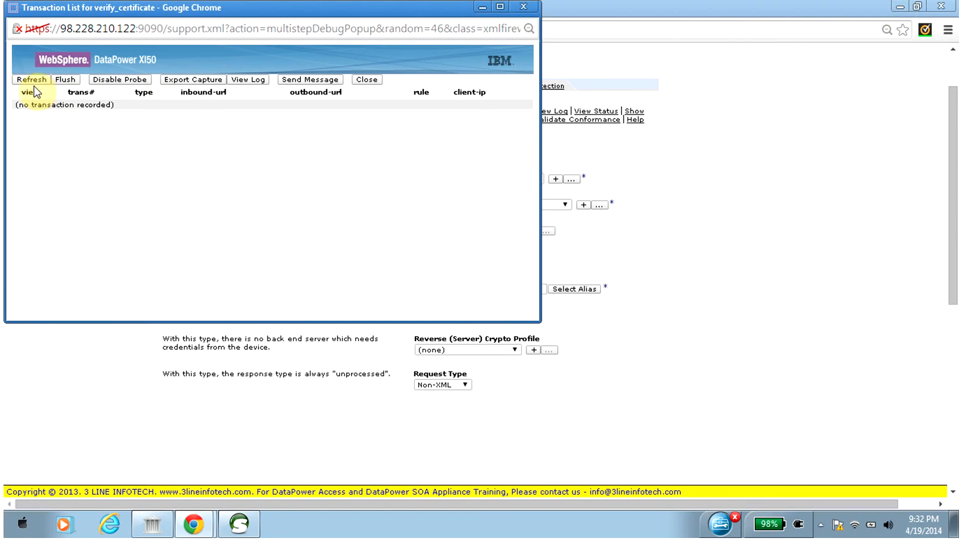
pyautogui.click(23, 80)
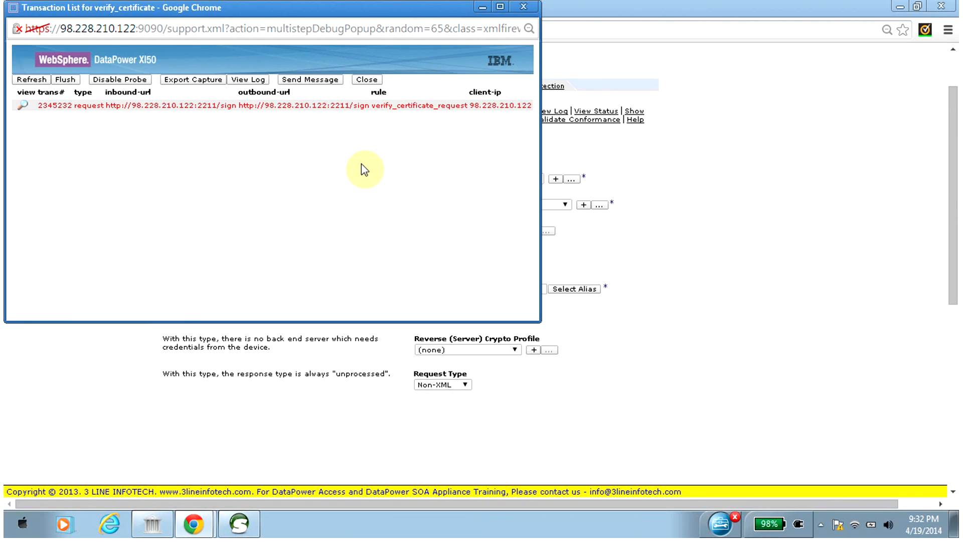
# Open the verify_certificate system log from the probe, read through its error entries and close the log.
pyautogui.moveTo(255, 8); pyautogui.dragTo(296, 107)
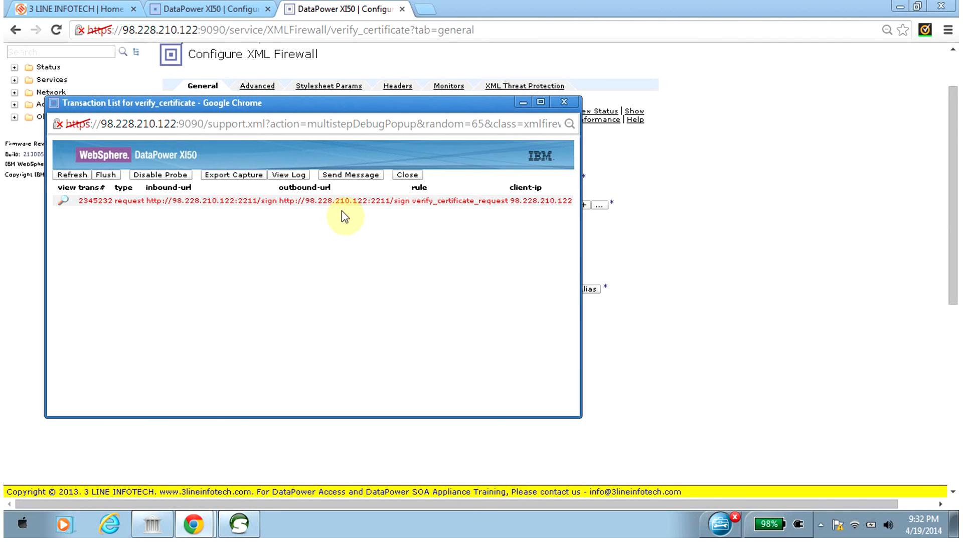
pyautogui.click(281, 176)
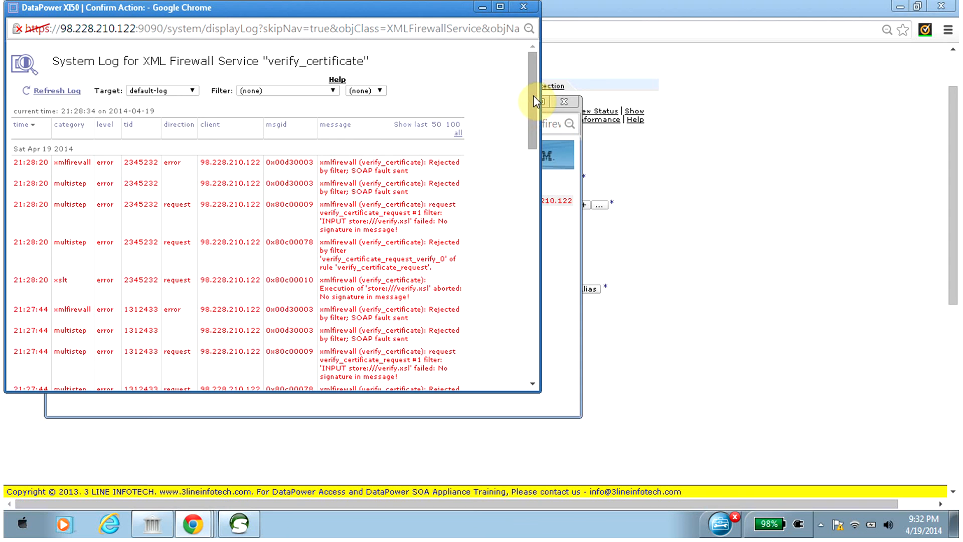
pyautogui.moveTo(534, 96); pyautogui.dragTo(533, 122)
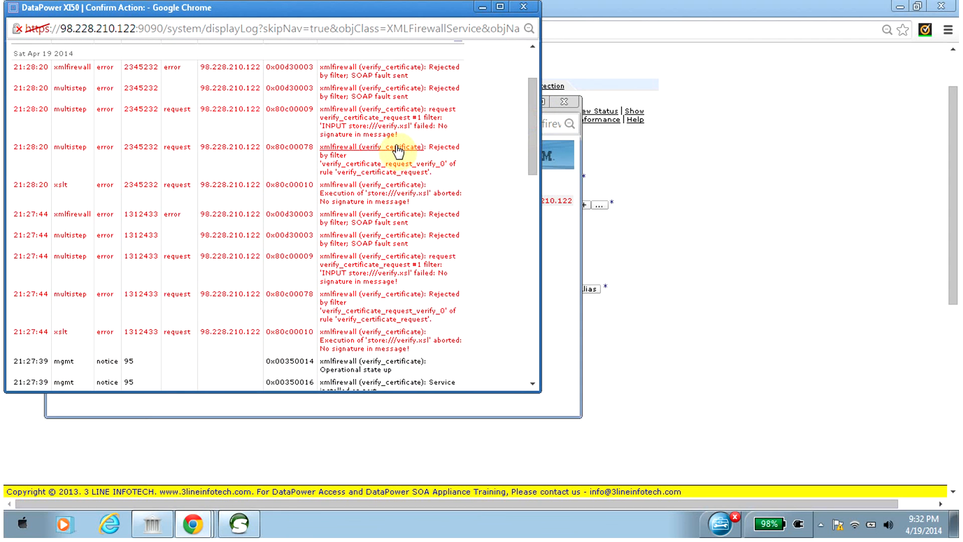
pyautogui.moveTo(534, 131); pyautogui.dragTo(534, 152)
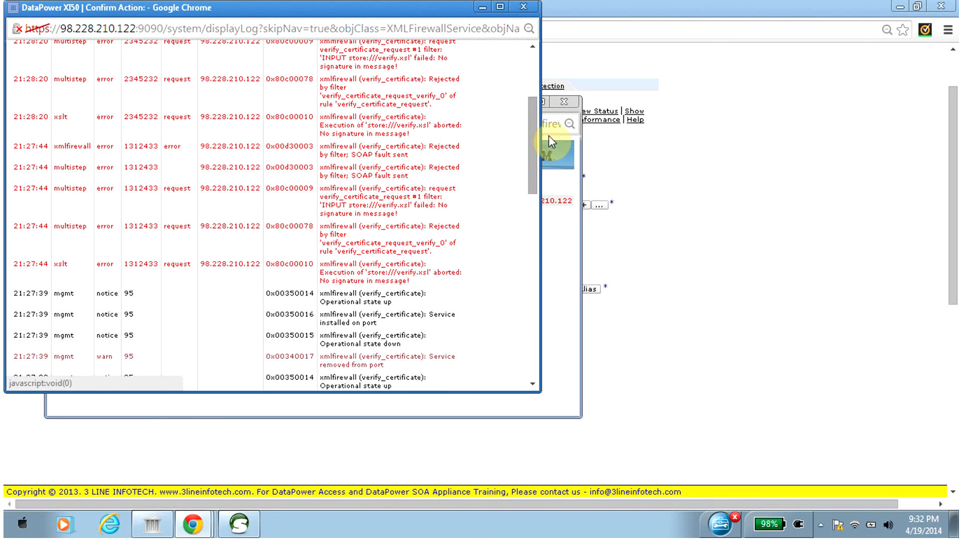
pyautogui.moveTo(531, 154); pyautogui.dragTo(532, 119)
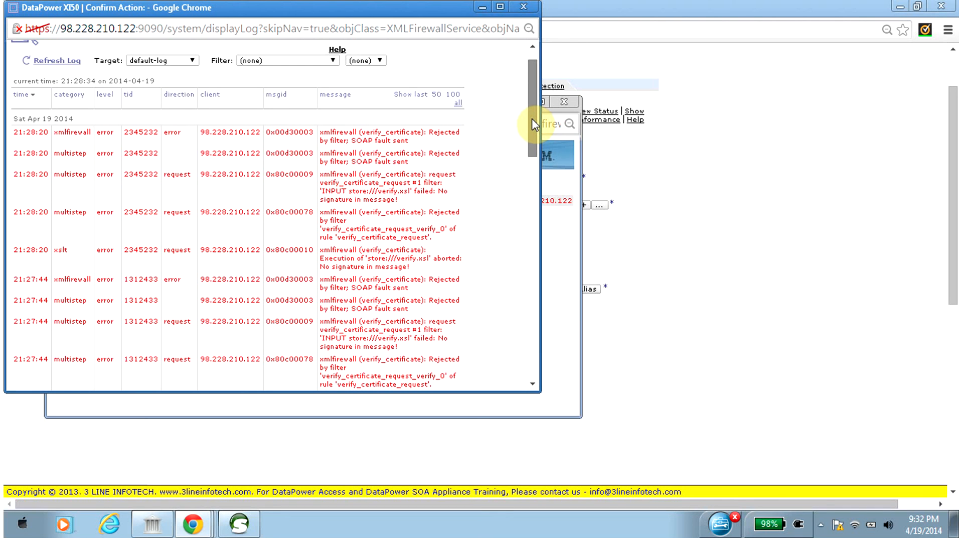
pyautogui.moveTo(534, 119); pyautogui.dragTo(534, 94)
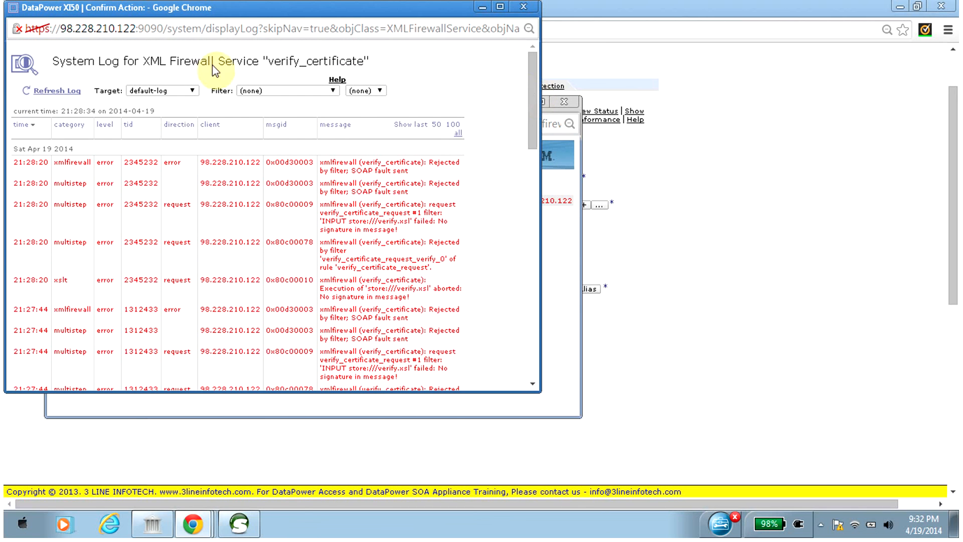
pyautogui.moveTo(76, 11); pyautogui.dragTo(92, 75)
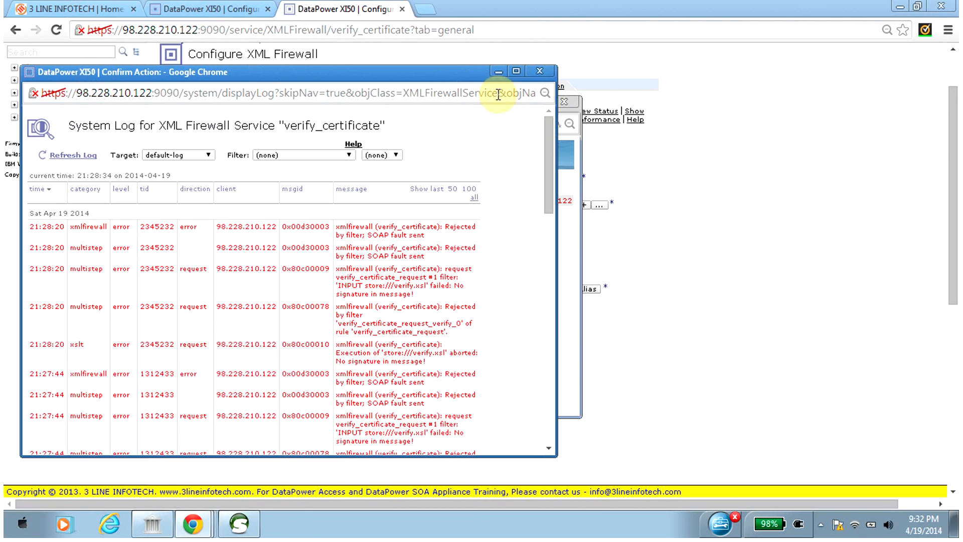
pyautogui.click(546, 69)
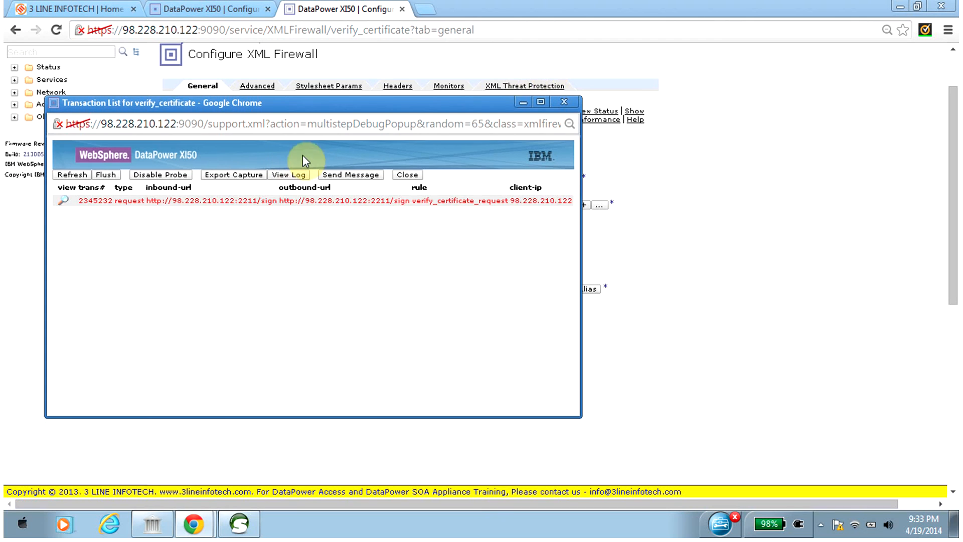
# Inspect the INPUT context of the failed verify_certificate transaction's first step, close it and flush the probe's transactions.
pyautogui.click(64, 200)
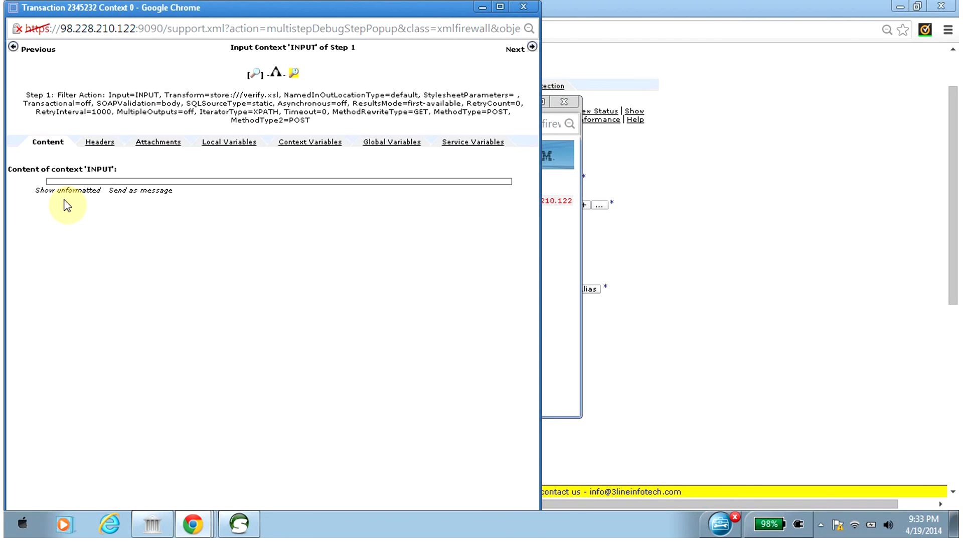
pyautogui.click(255, 70)
pyautogui.click(254, 75)
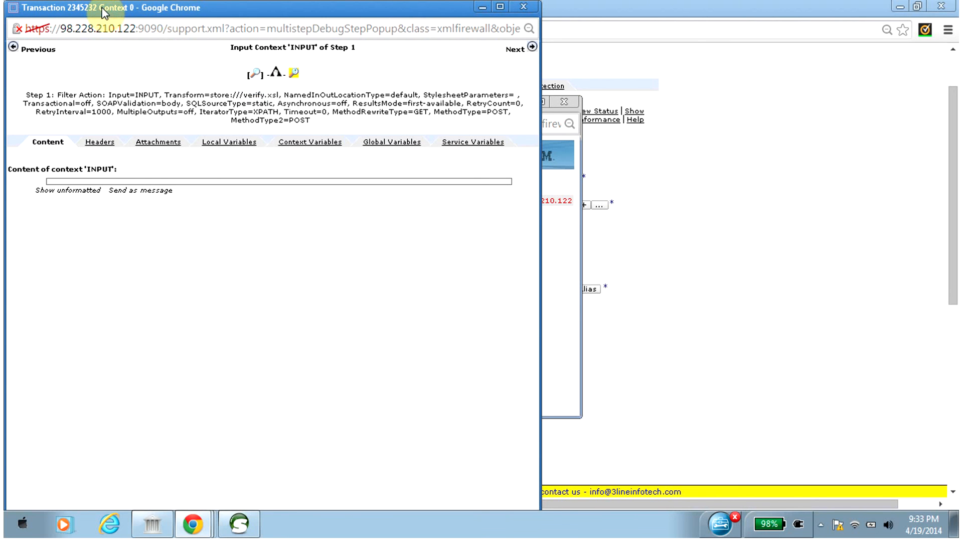
pyautogui.moveTo(102, 12); pyautogui.dragTo(90, 52)
pyautogui.click(512, 50)
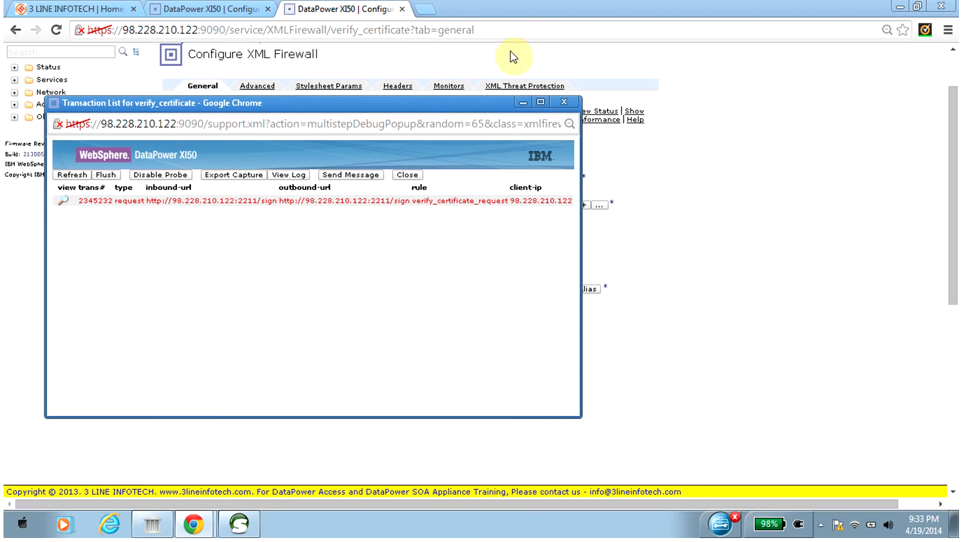
pyautogui.click(106, 175)
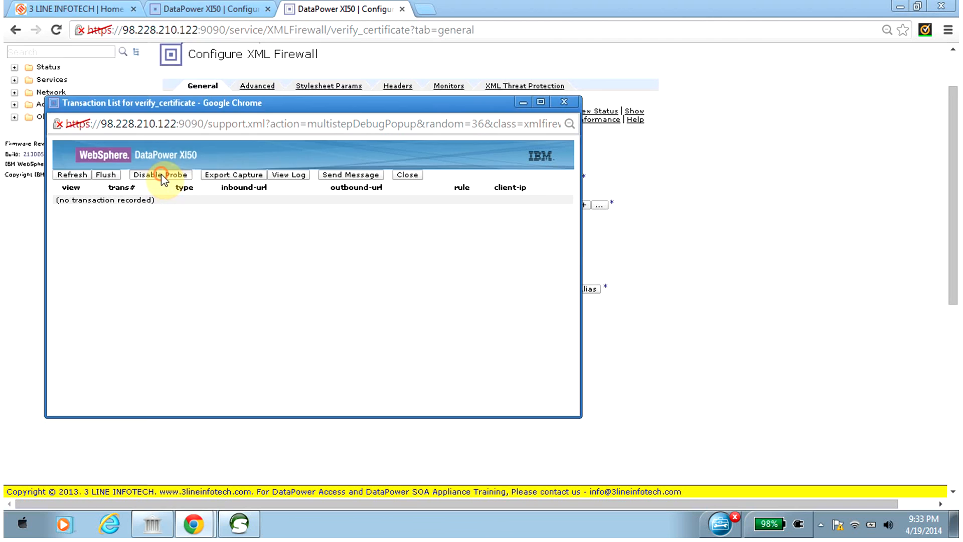
# Disable the verify_certificate probe, dismiss the confirmation and close the transaction list.
pyautogui.click(162, 176)
pyautogui.click(188, 135)
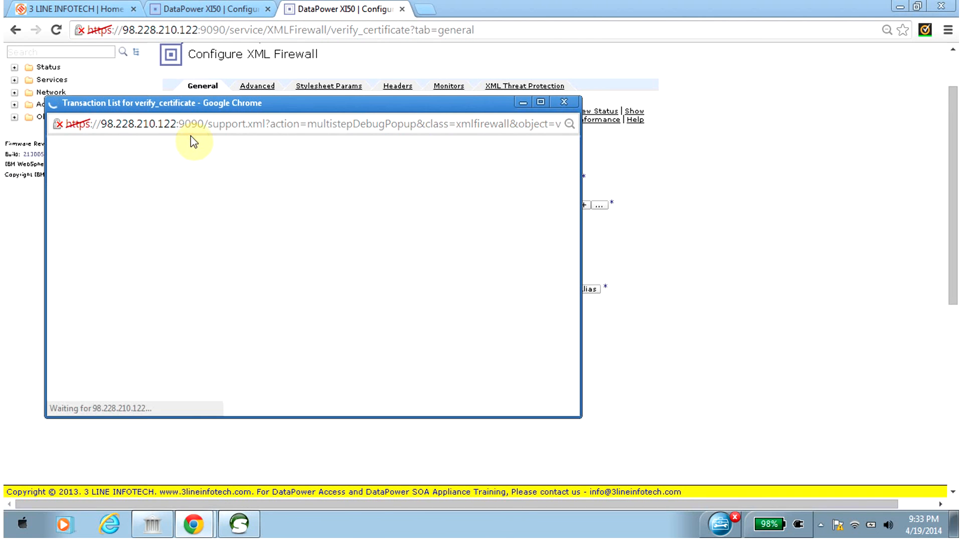
pyautogui.click(564, 102)
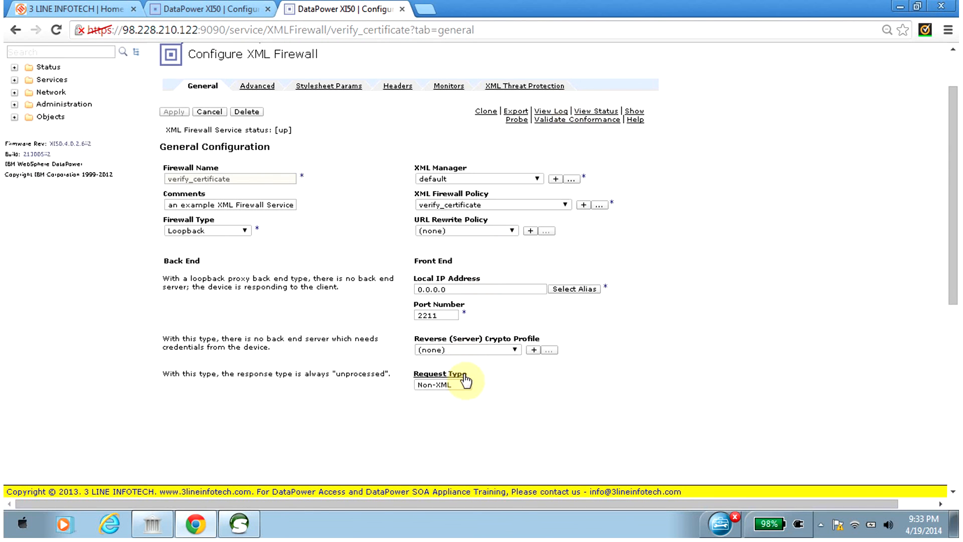
# Set the verify_certificate firewall's request type to XML, apply the change and save the configuration.
pyautogui.click(464, 384)
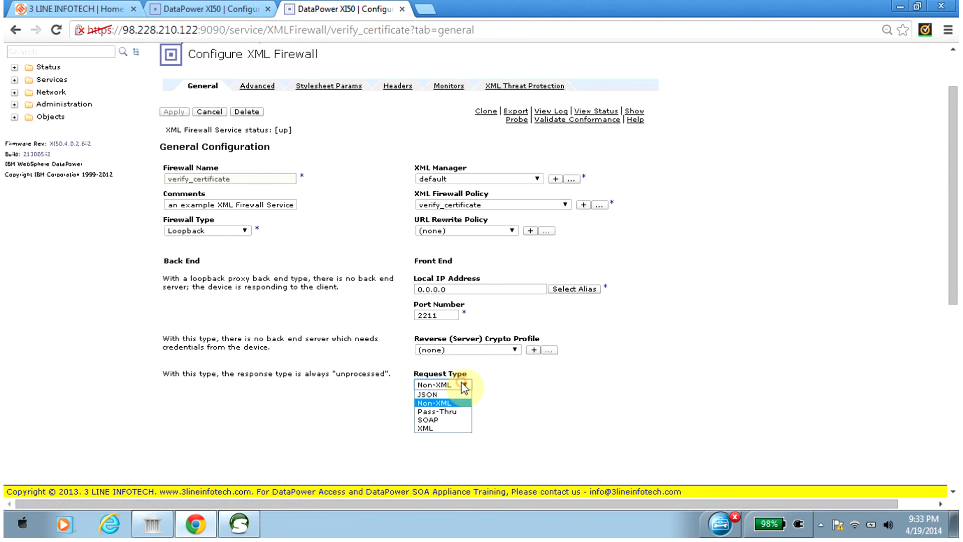
pyautogui.click(445, 428)
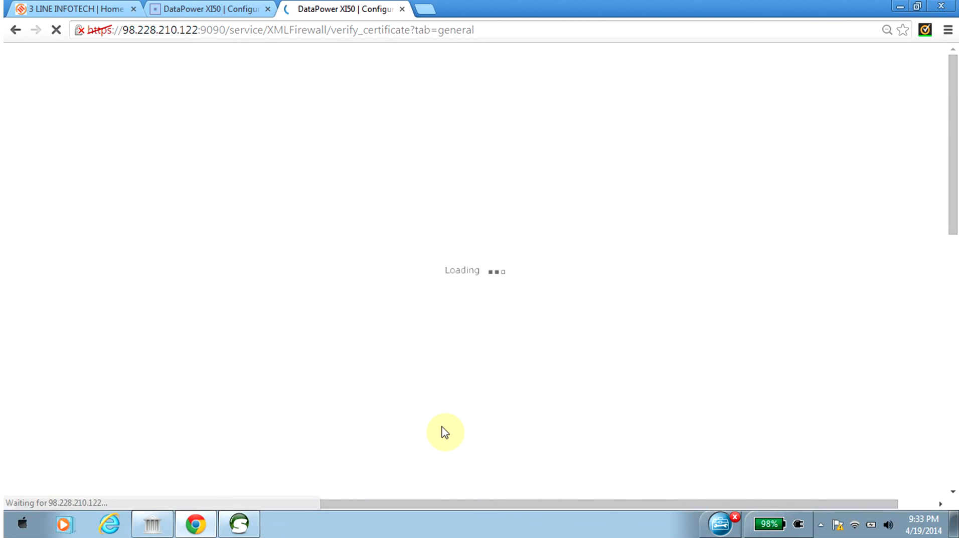
pyautogui.click(176, 178)
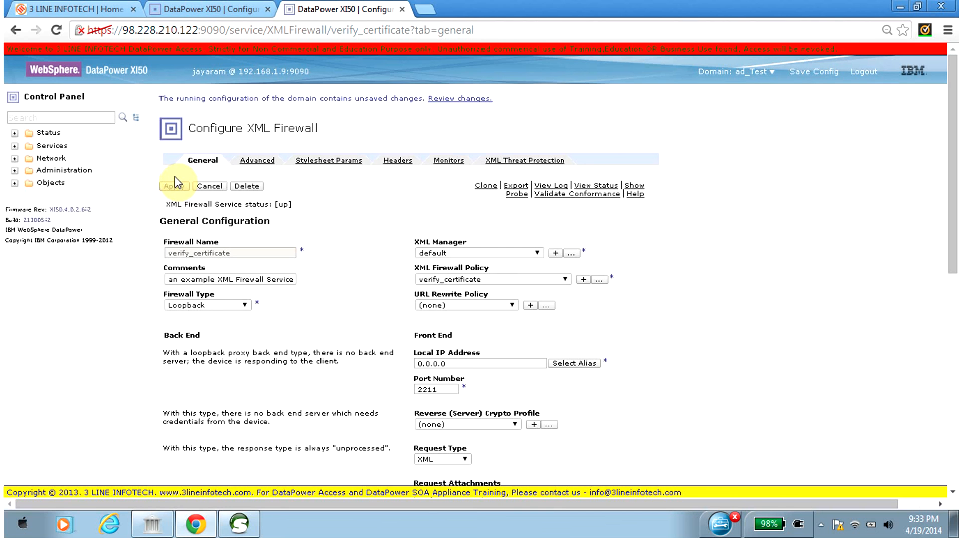
pyautogui.click(817, 75)
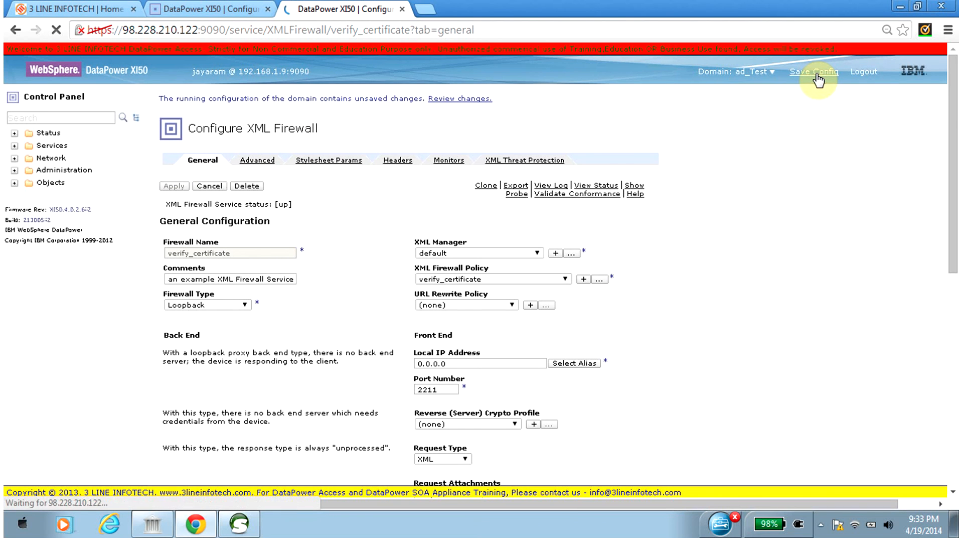
# Switch to soapUI, clear the previous response of Request 1 and resubmit the request.
pyautogui.click(239, 523)
pyautogui.click(548, 318)
pyautogui.hotkey('ctrl', 'a')
pyautogui.press('Delete')
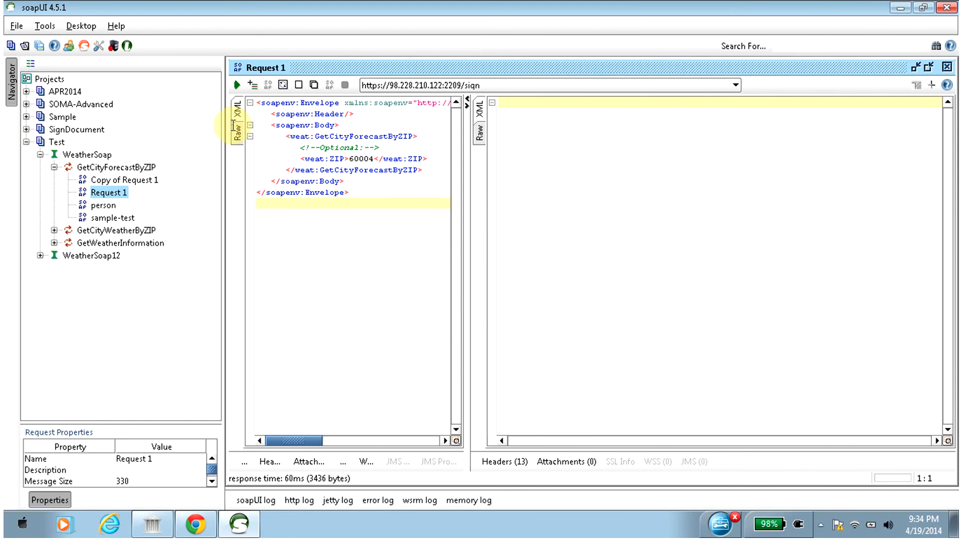
pyautogui.click(239, 84)
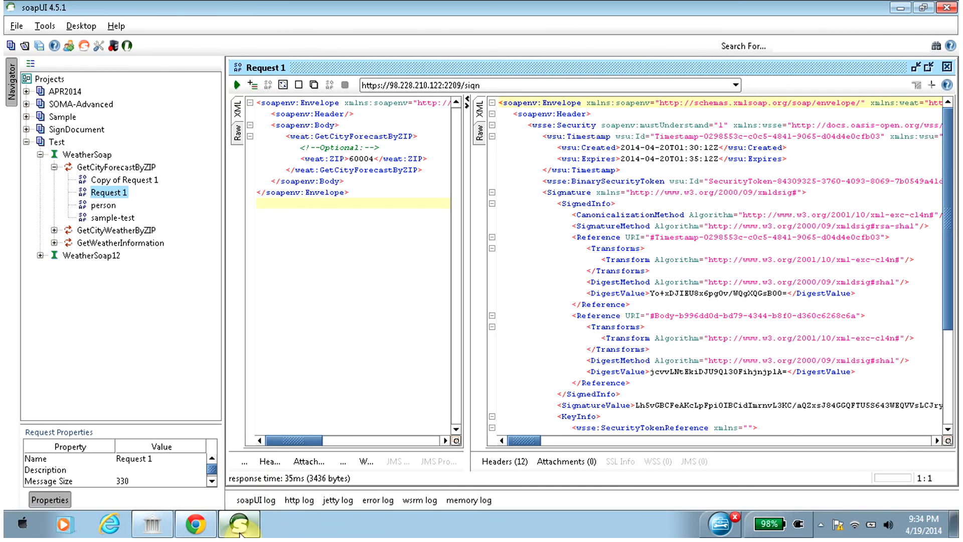
# Return to Chrome, open the verify_certificate probe and enable it, dismissing the confirmation.
pyautogui.click(196, 524)
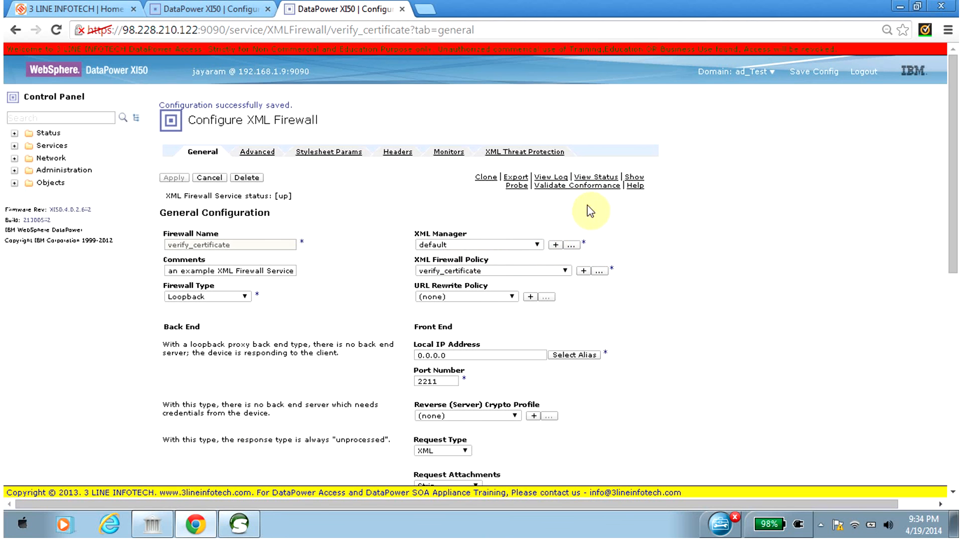
pyautogui.click(635, 178)
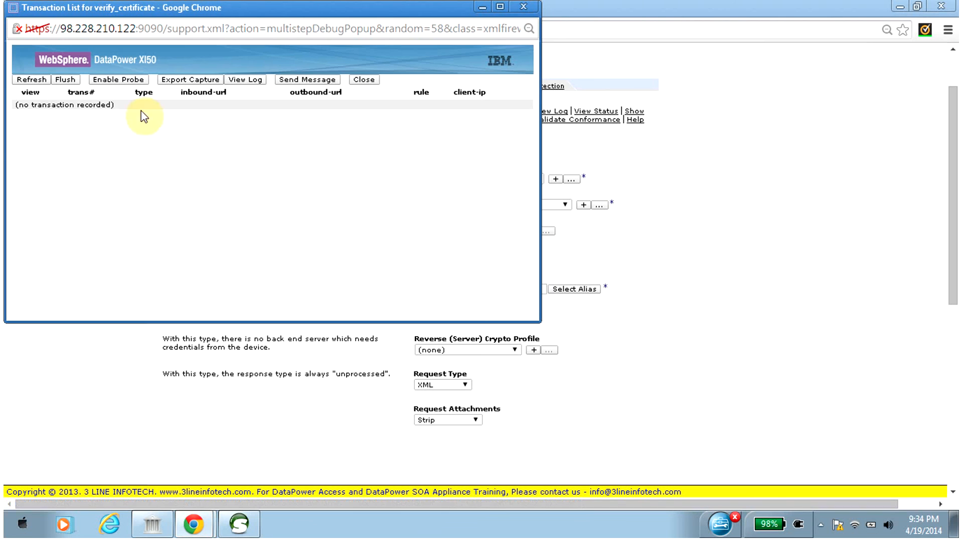
pyautogui.click(122, 79)
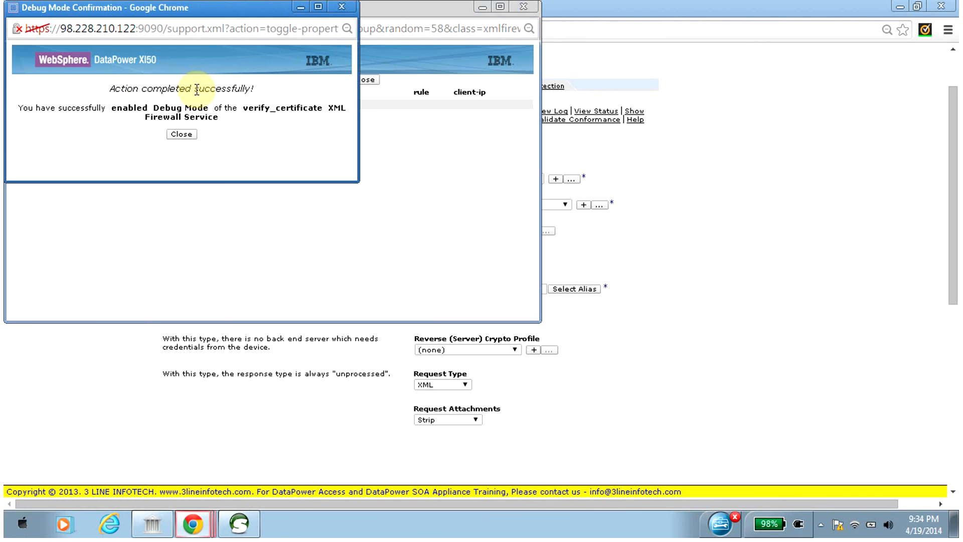
pyautogui.click(181, 134)
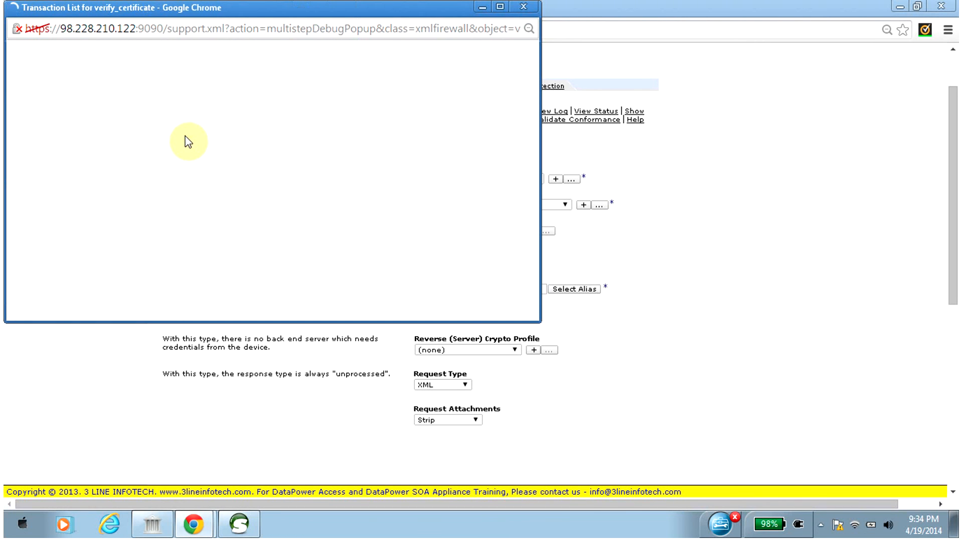
# Submit Request 1 again in soapUI, minimize soapUI and refresh the verify_certificate transaction list in Chrome.
pyautogui.click(239, 523)
pyautogui.click(239, 84)
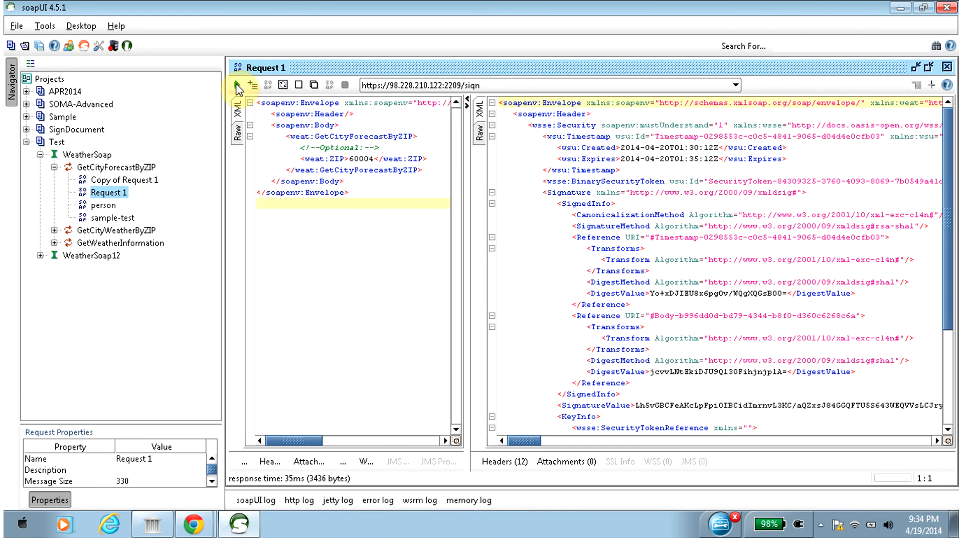
pyautogui.click(900, 8)
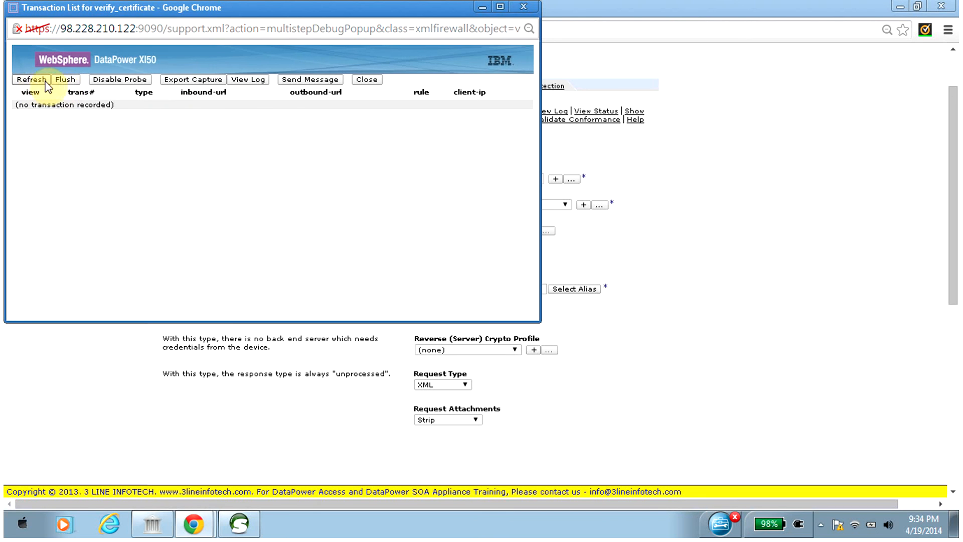
pyautogui.click(31, 80)
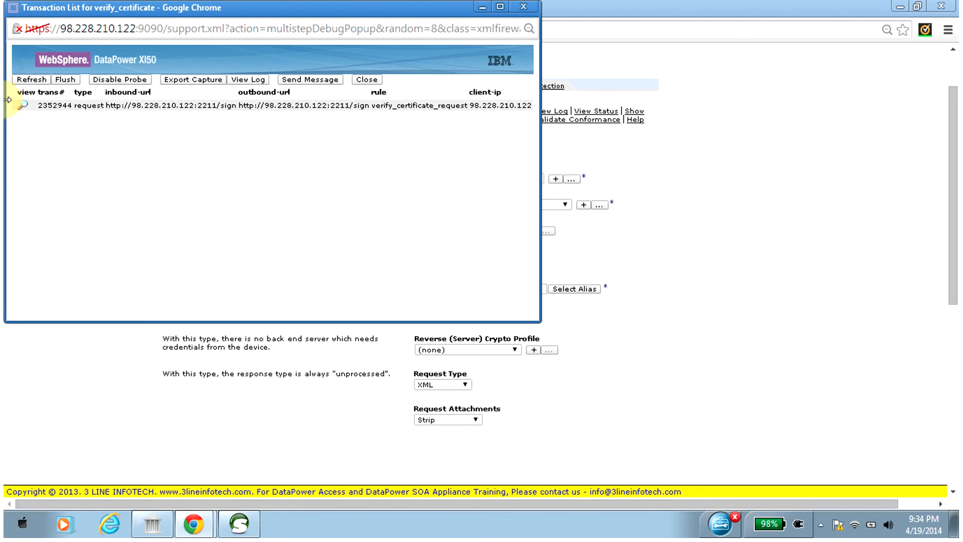
# Inspect the recorded transaction's INPUT context at steps 1 and 2, and close the transaction view.
pyautogui.click(24, 106)
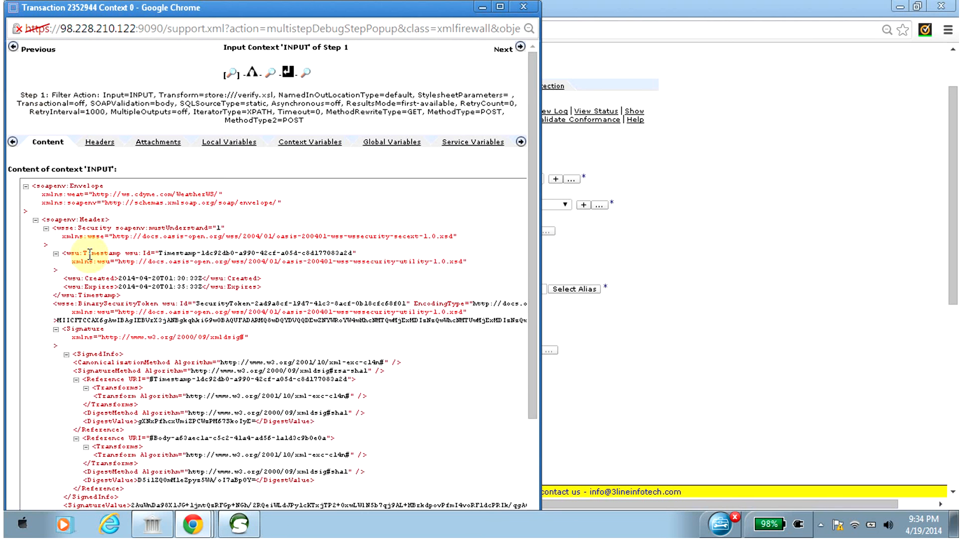
pyautogui.moveTo(531, 179); pyautogui.dragTo(533, 105)
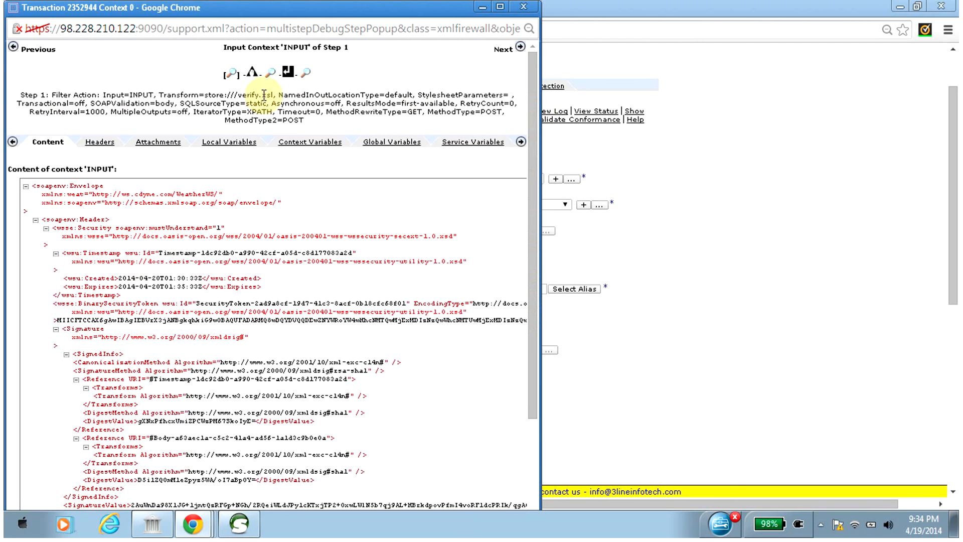
pyautogui.click(271, 73)
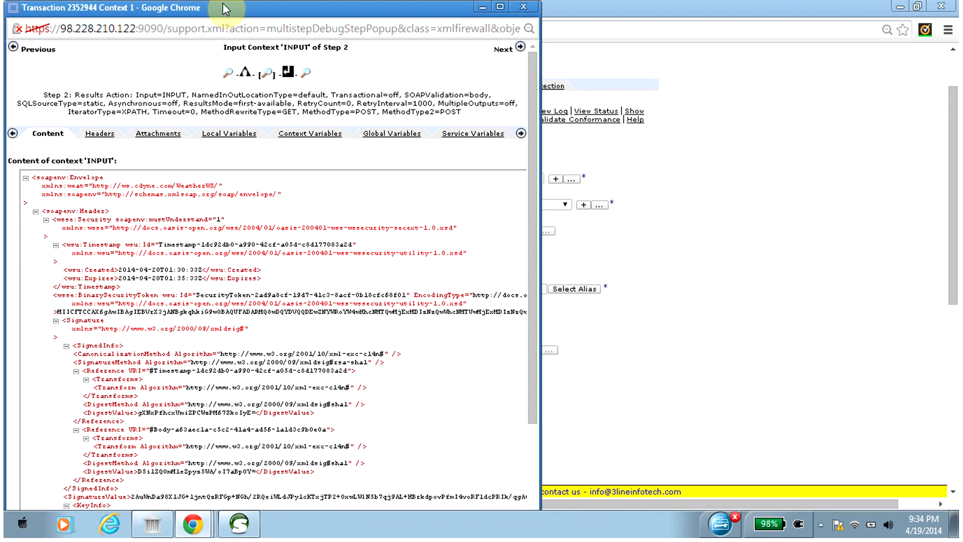
pyautogui.moveTo(225, 9); pyautogui.dragTo(216, 39)
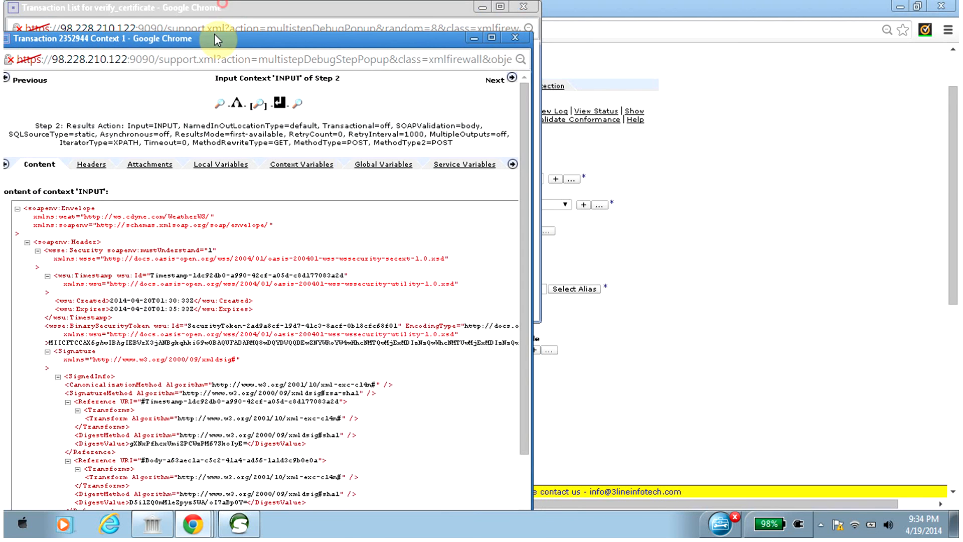
pyautogui.click(517, 38)
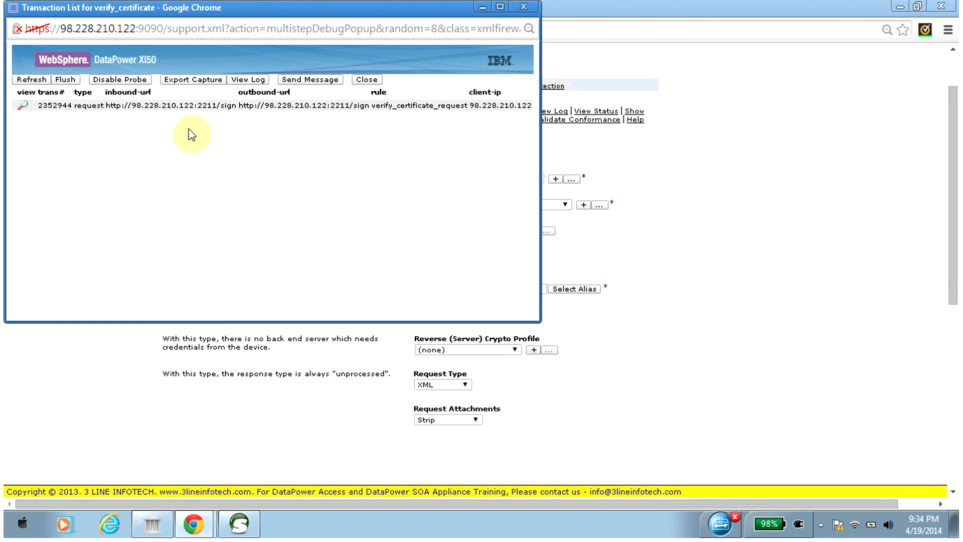
# Open the verify_certificate system log from the probe, read through its entries and close the log.
pyautogui.click(251, 79)
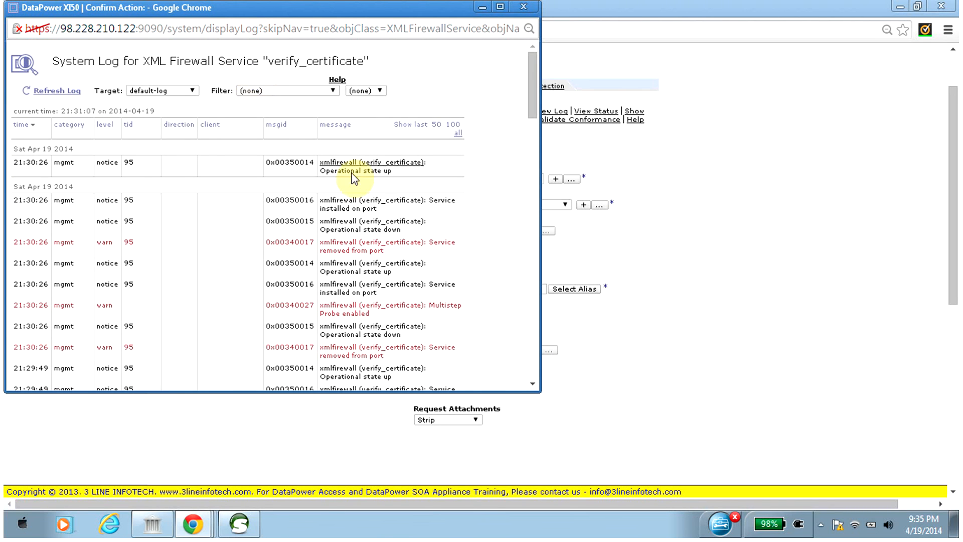
pyautogui.moveTo(535, 99); pyautogui.dragTo(535, 161)
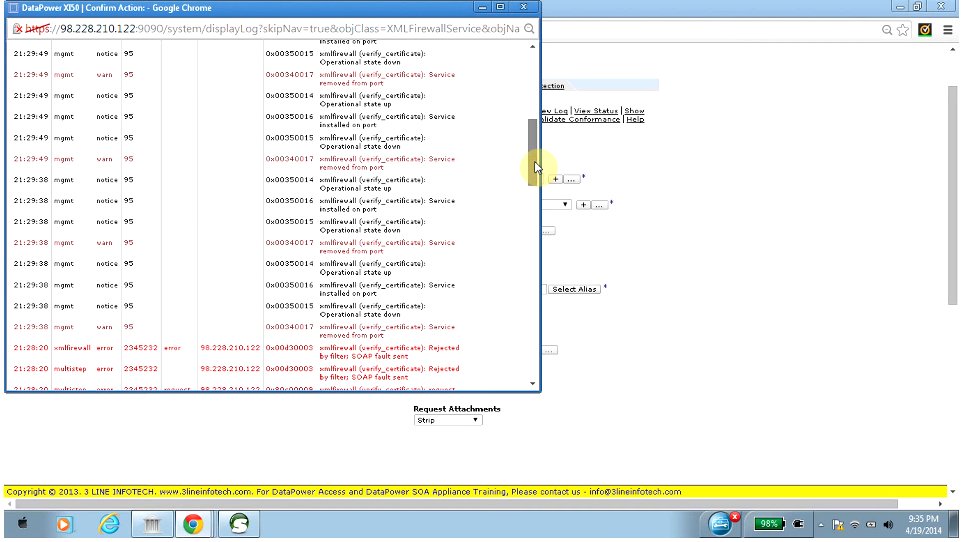
pyautogui.moveTo(535, 161); pyautogui.dragTo(537, 93)
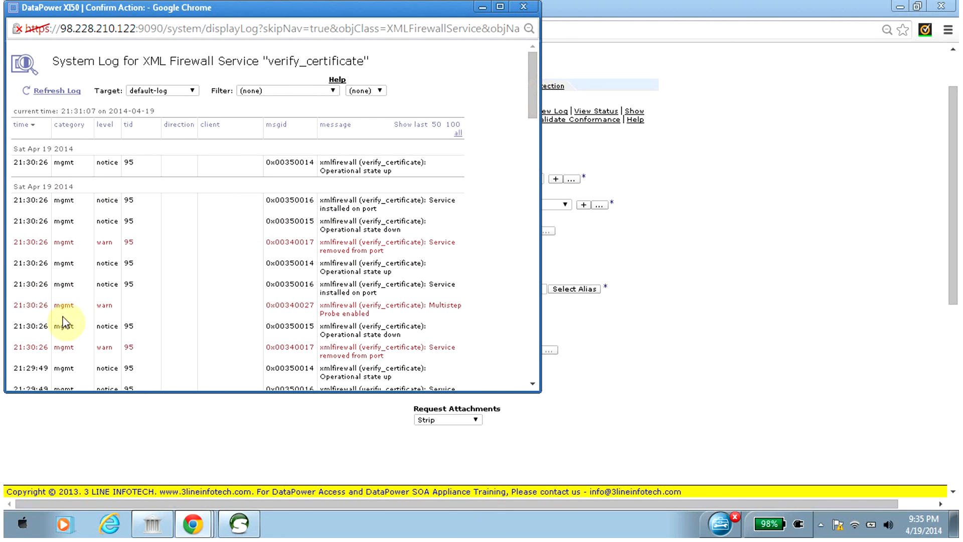
pyautogui.moveTo(529, 73); pyautogui.dragTo(532, 23)
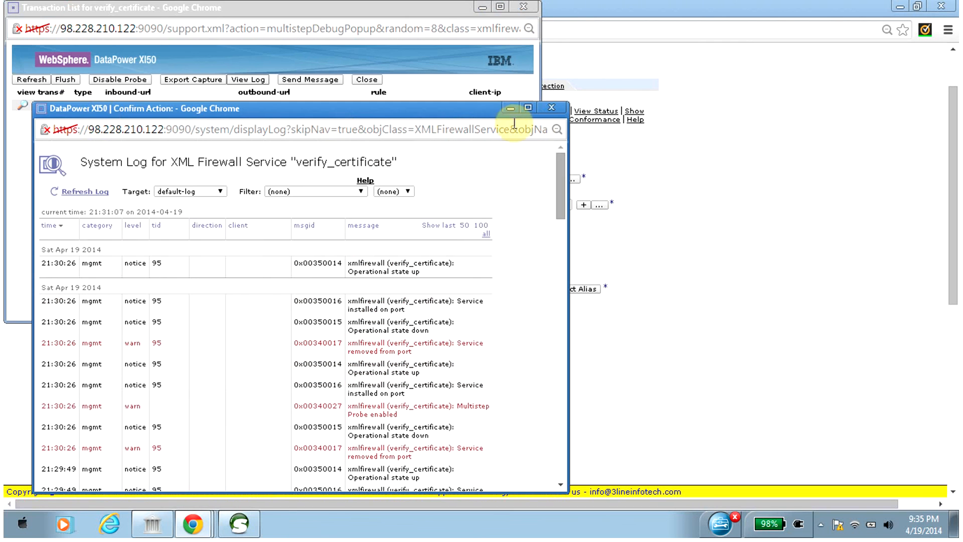
pyautogui.click(551, 107)
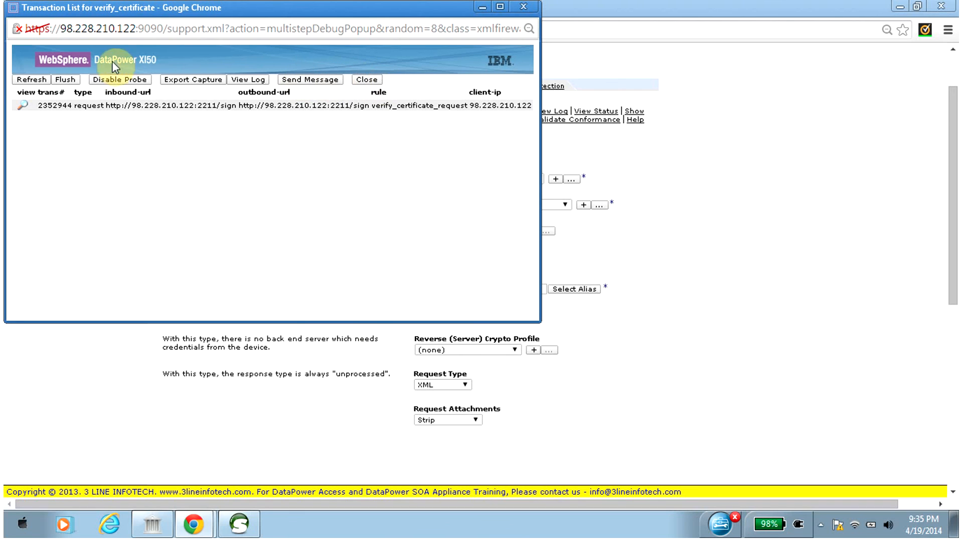
# Turn off the verify_certificate probe after the successful test and close its transaction window.
pyautogui.click(114, 80)
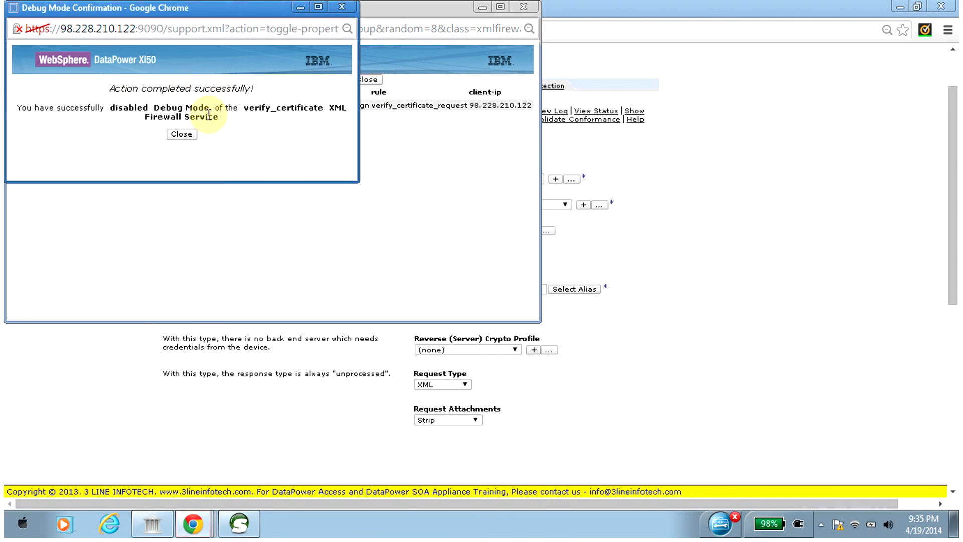
pyautogui.click(182, 134)
pyautogui.moveTo(327, 15); pyautogui.dragTo(330, 66)
pyautogui.click(529, 58)
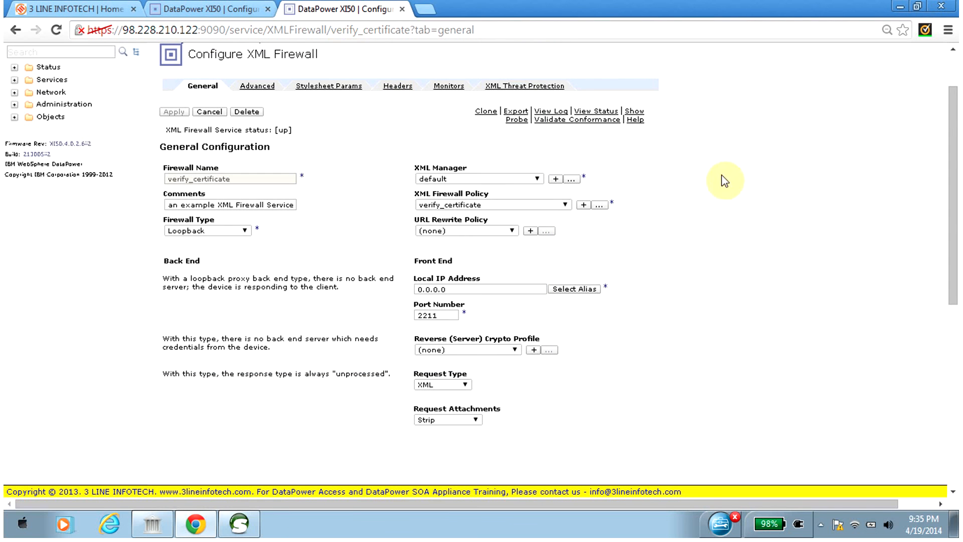
# Open the Control Panel in a new browser tab and view the domain's system log.
pyautogui.moveTo(954, 143); pyautogui.dragTo(950, 70)
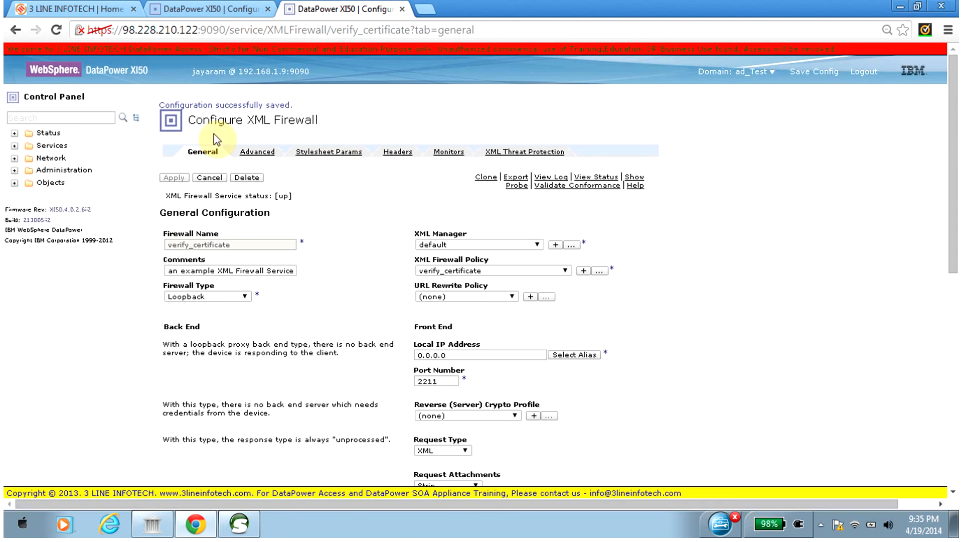
pyautogui.rightClick(73, 97)
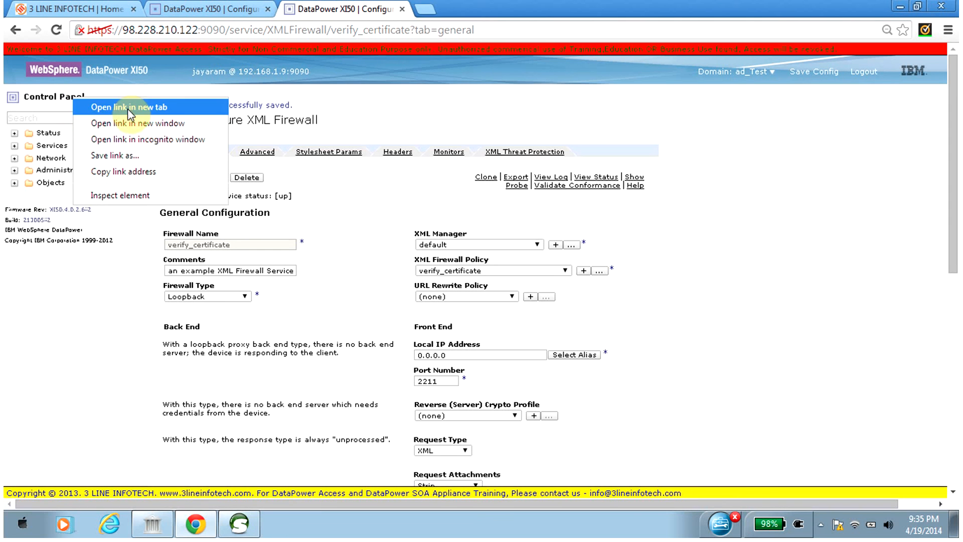
pyautogui.click(128, 107)
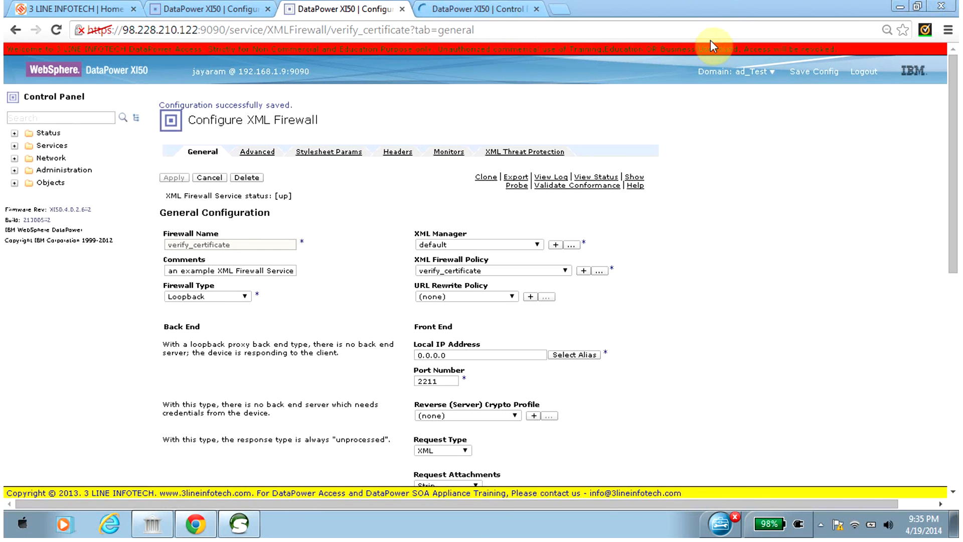
pyautogui.click(439, 9)
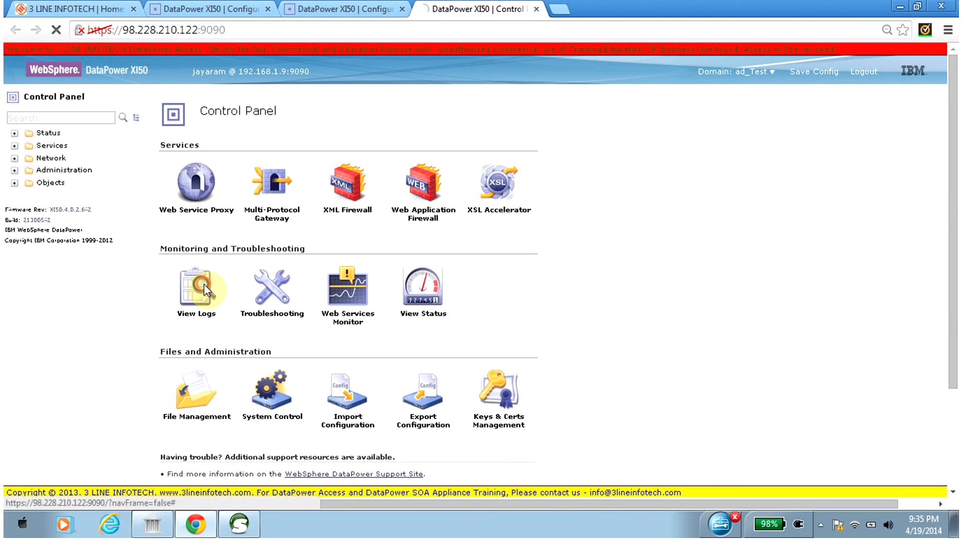
pyautogui.click(206, 290)
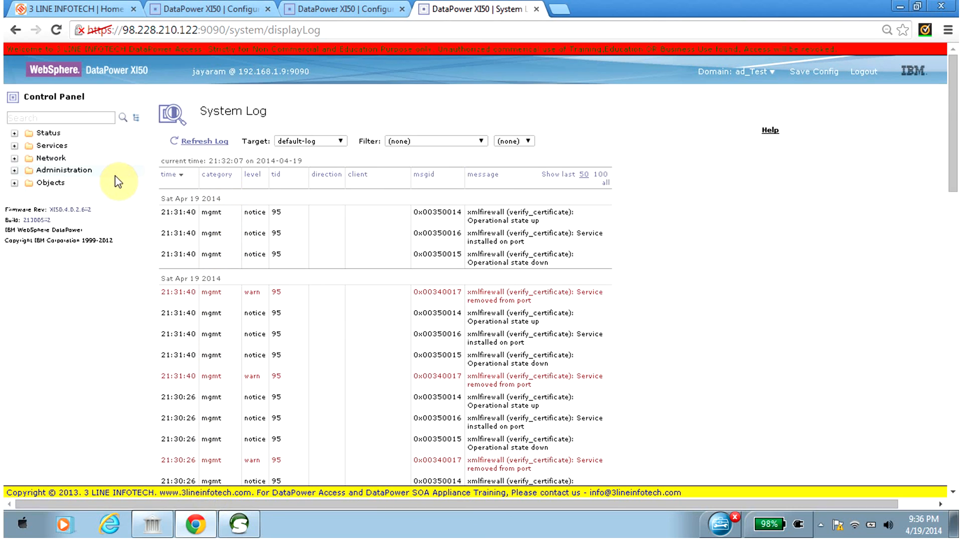
# Set the default system log level to debug in the Troubleshooting panel, confirm the change and save the configuration.
pyautogui.click(60, 99)
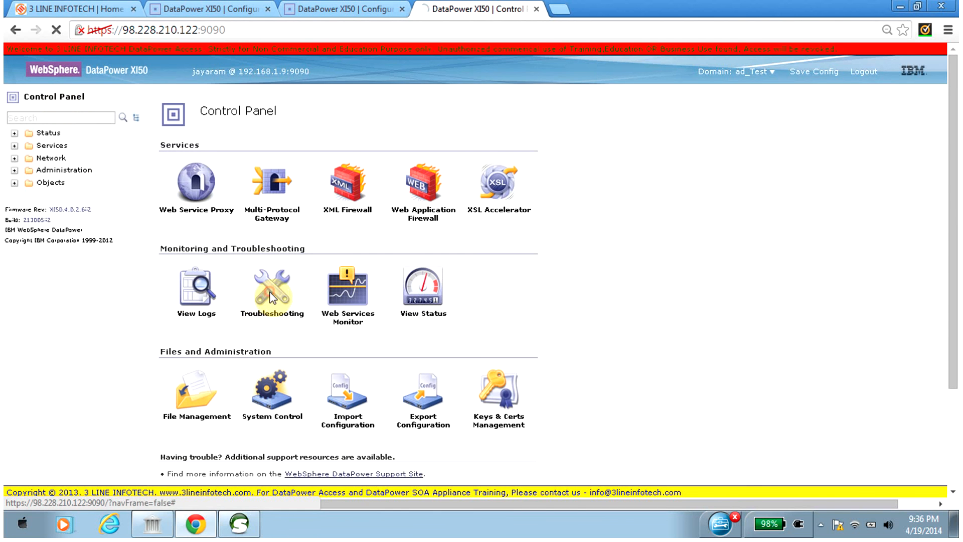
pyautogui.click(272, 297)
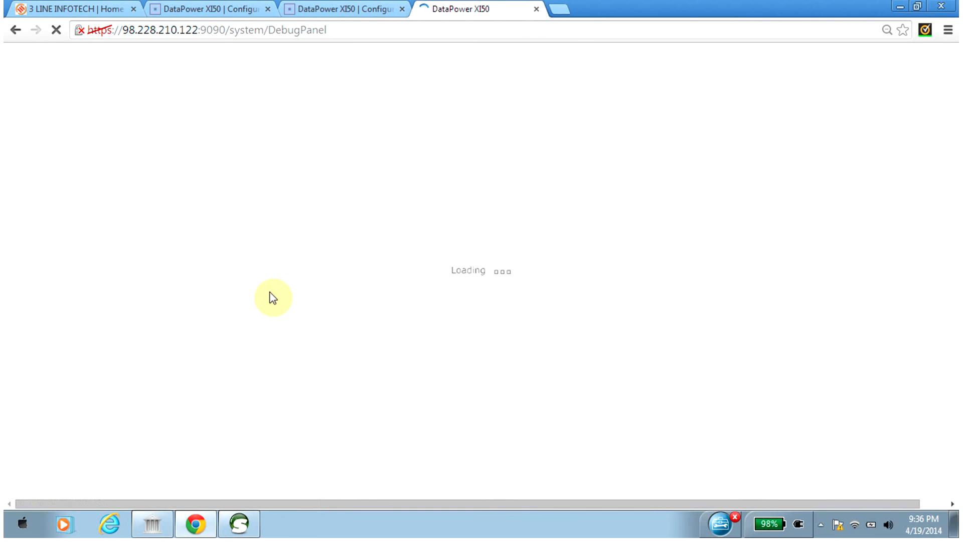
pyautogui.click(257, 309)
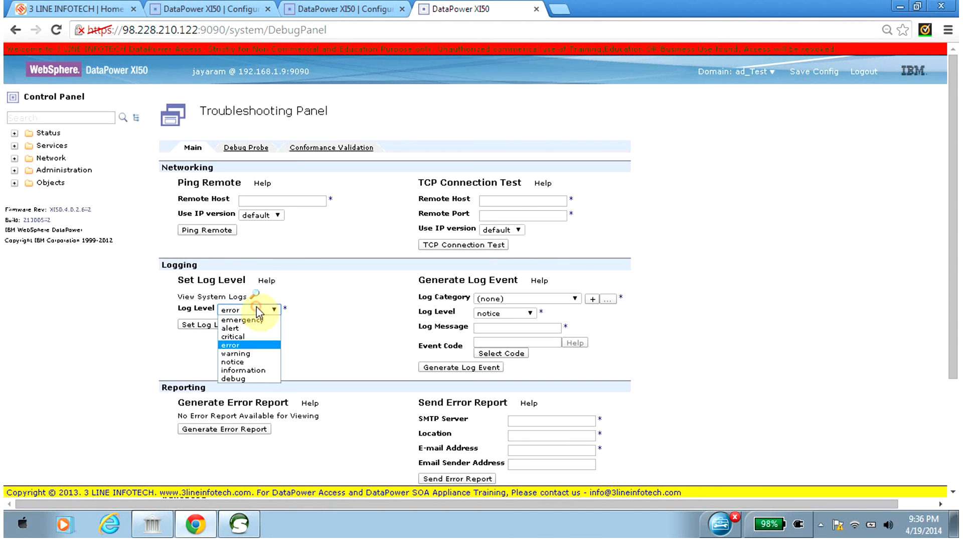
pyautogui.click(248, 378)
pyautogui.click(208, 326)
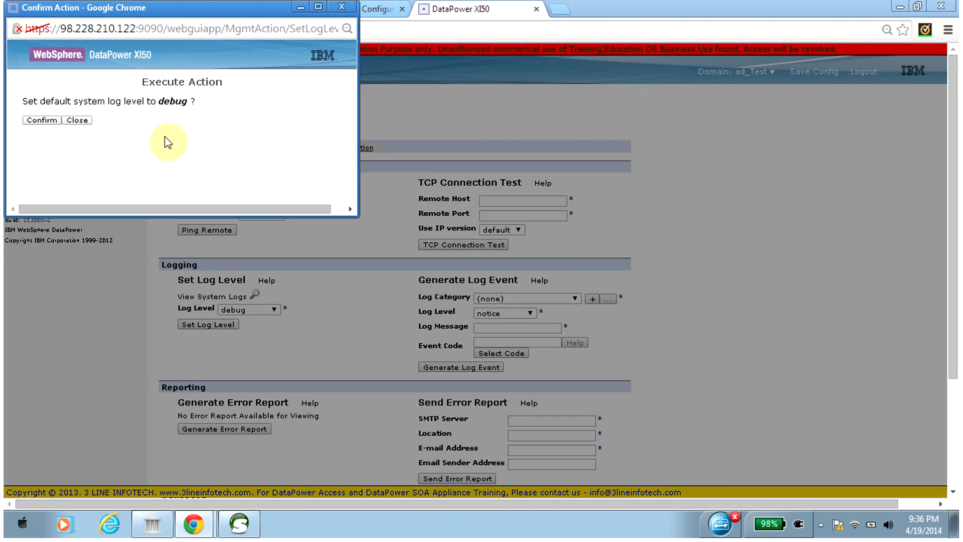
pyautogui.click(42, 121)
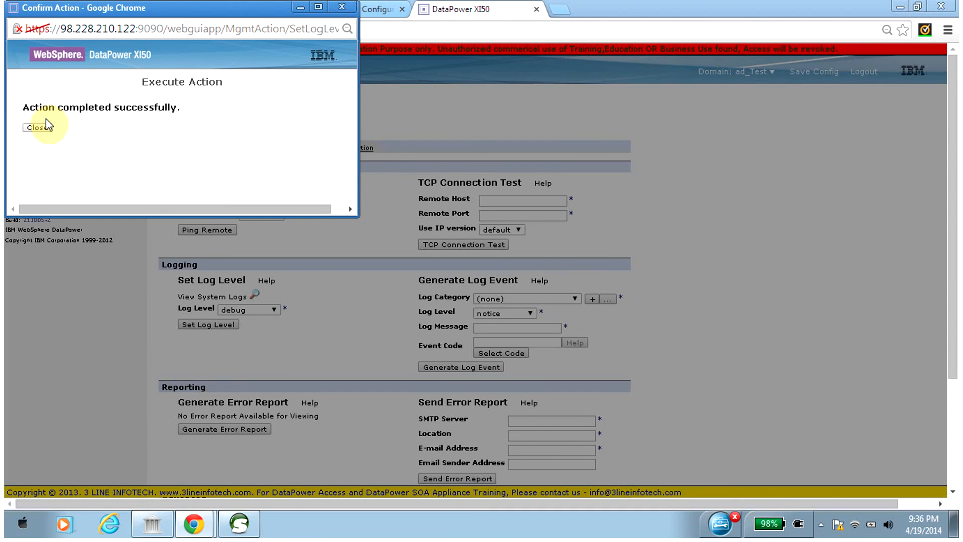
pyautogui.click(44, 128)
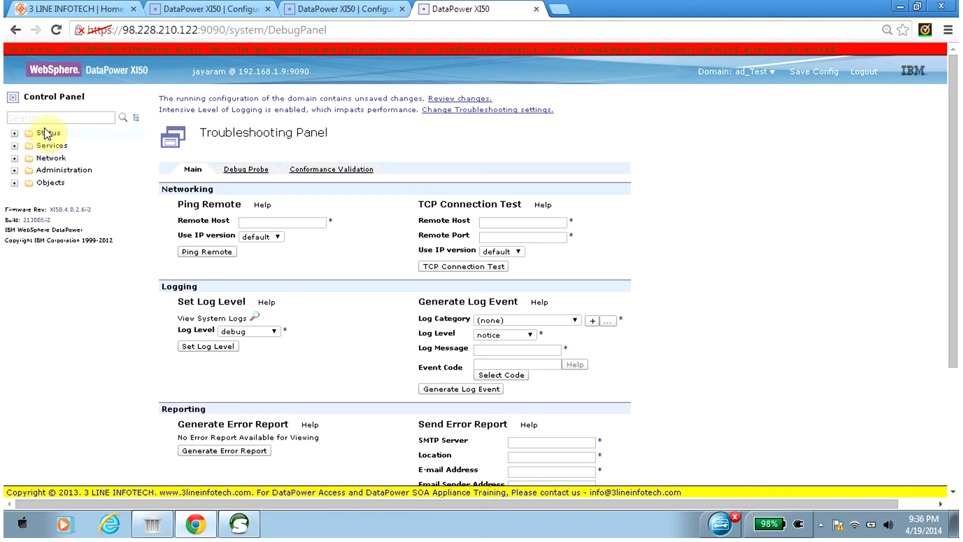
pyautogui.click(814, 74)
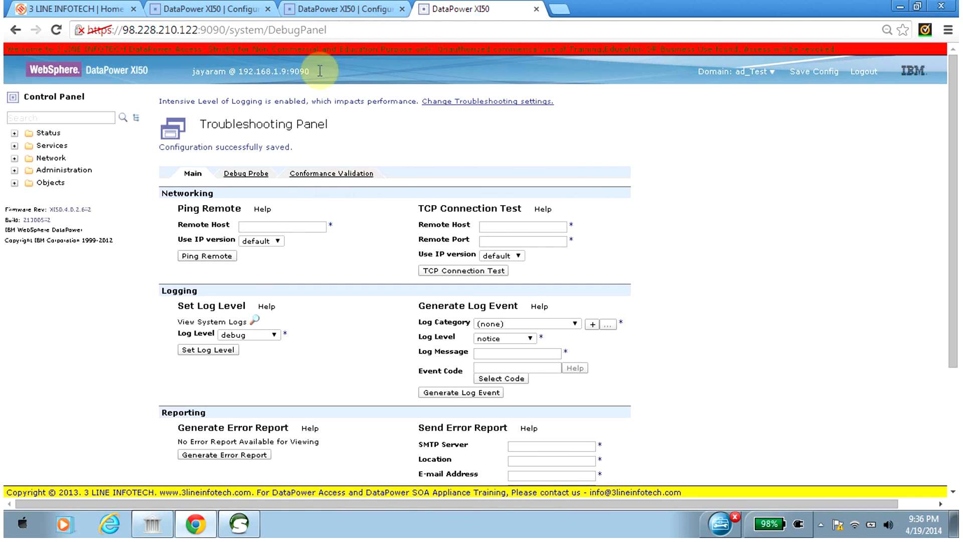
# Switch to soapUI and resend Request 1 of GetCityForecastByZIP to the signing endpoint on port 2209.
pyautogui.moveTo(296, 124); pyautogui.dragTo(282, 409)
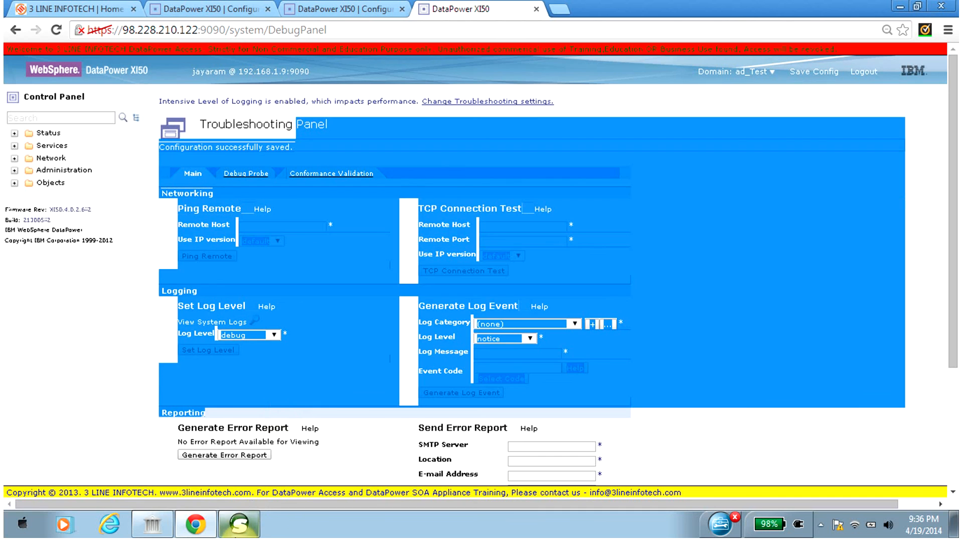
pyautogui.click(239, 523)
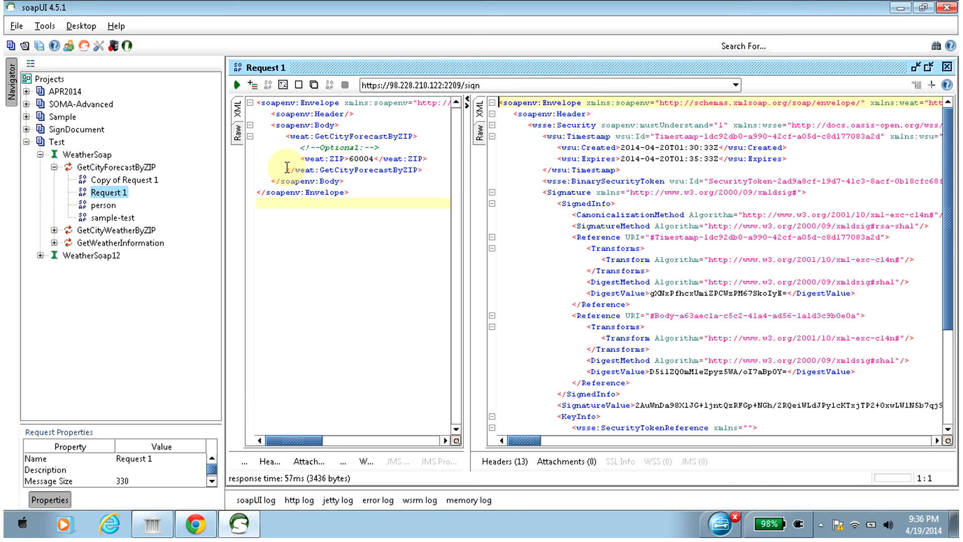
pyautogui.click(237, 86)
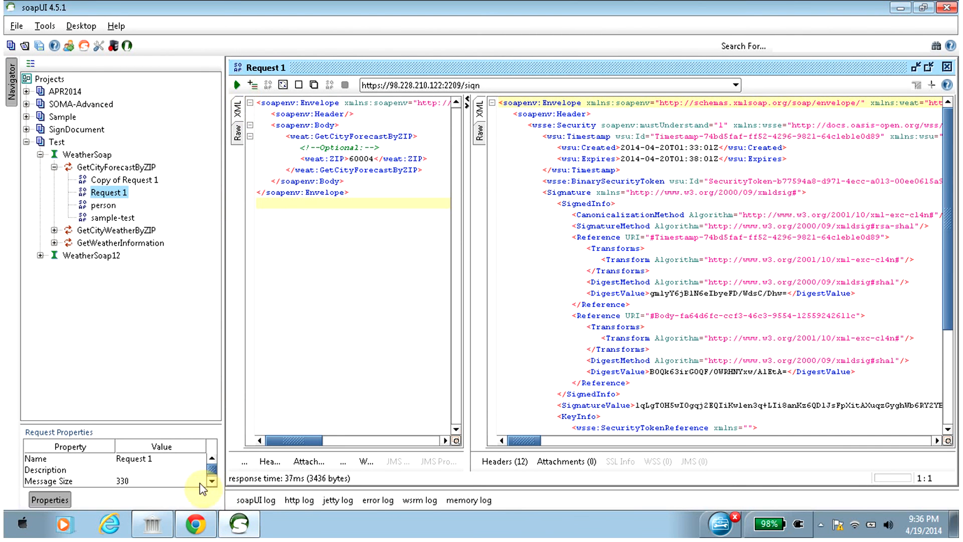
# Return to the DataPower page in Chrome and open the system log from the Control Panel.
pyautogui.click(201, 524)
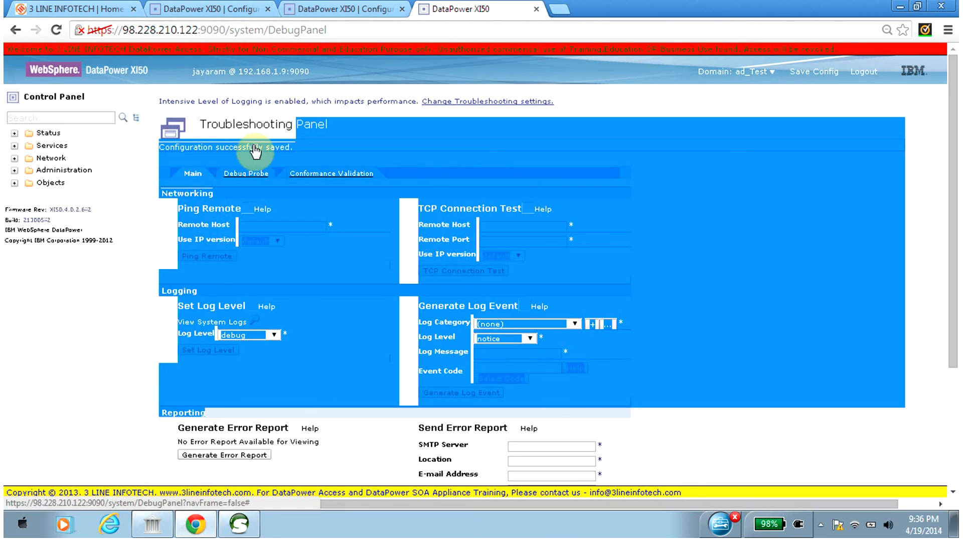
pyautogui.click(190, 113)
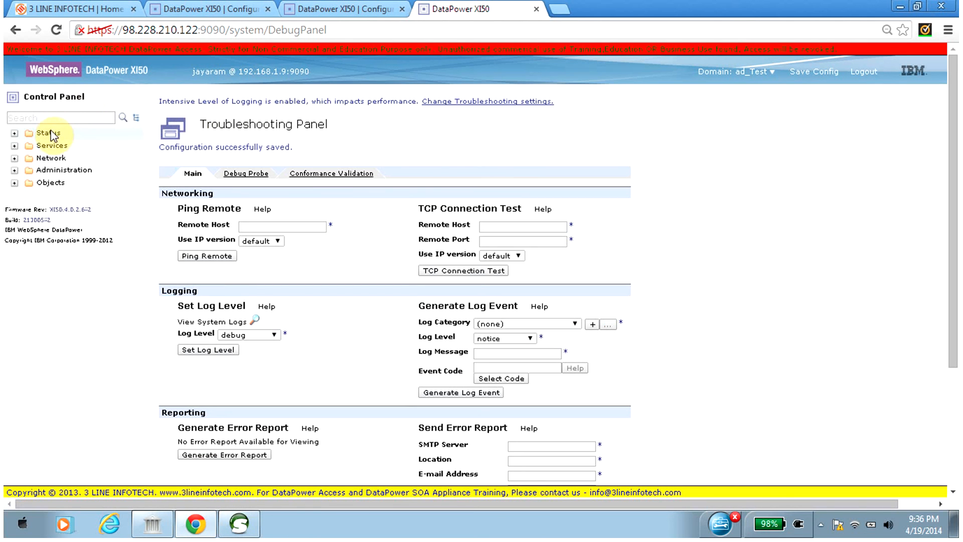
pyautogui.click(63, 96)
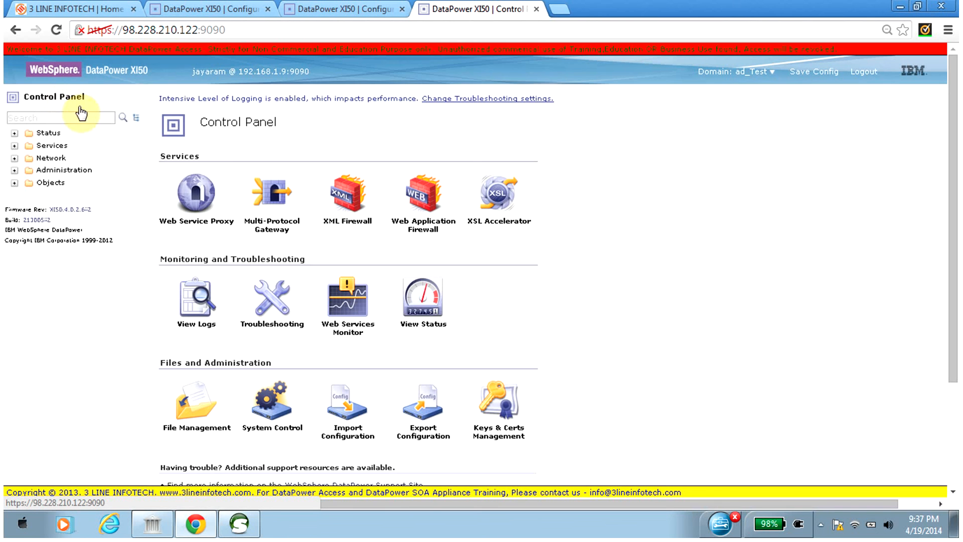
pyautogui.click(199, 323)
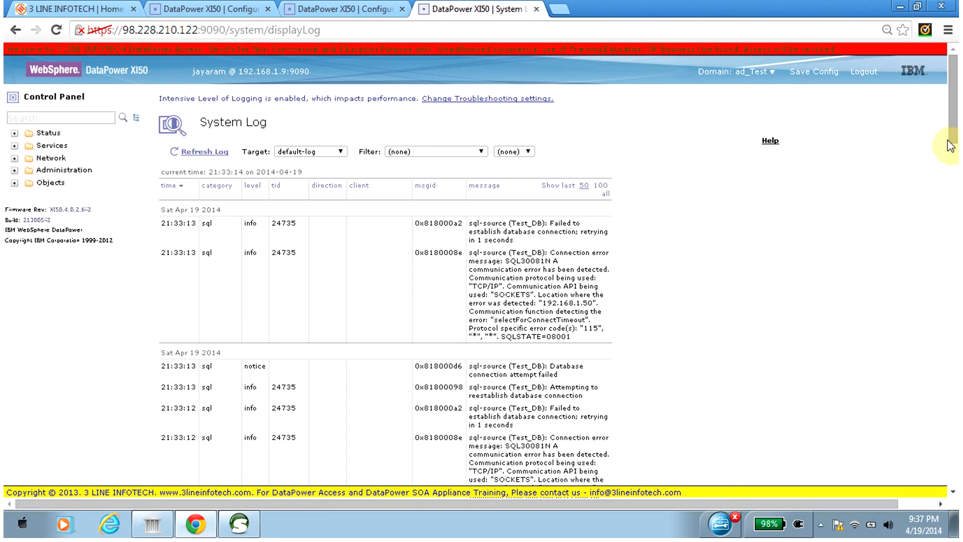
# Read the verify_certificate entries in the system log, open the log for message 0x80600162 and close it.
pyautogui.moveTo(953, 123); pyautogui.dragTo(948, 340)
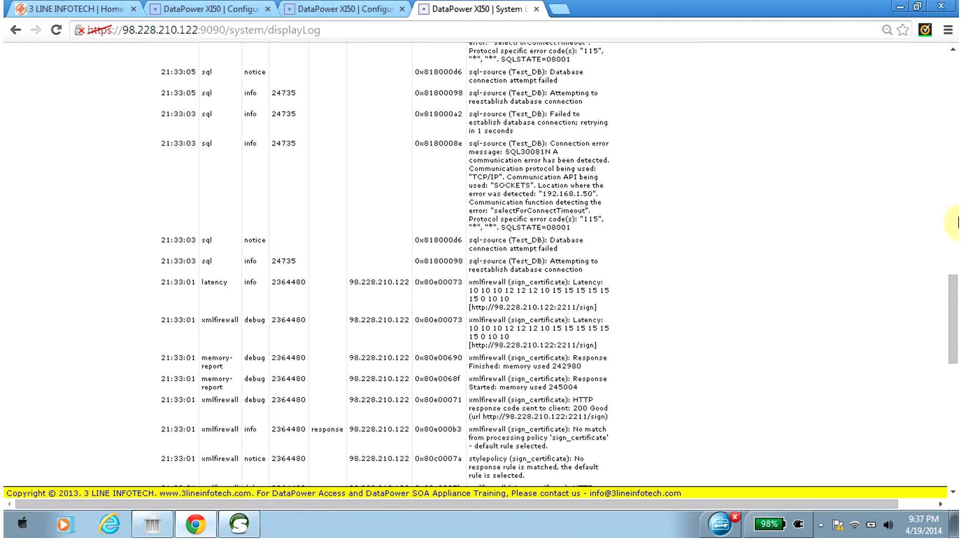
pyautogui.moveTo(951, 293); pyautogui.dragTo(955, 414)
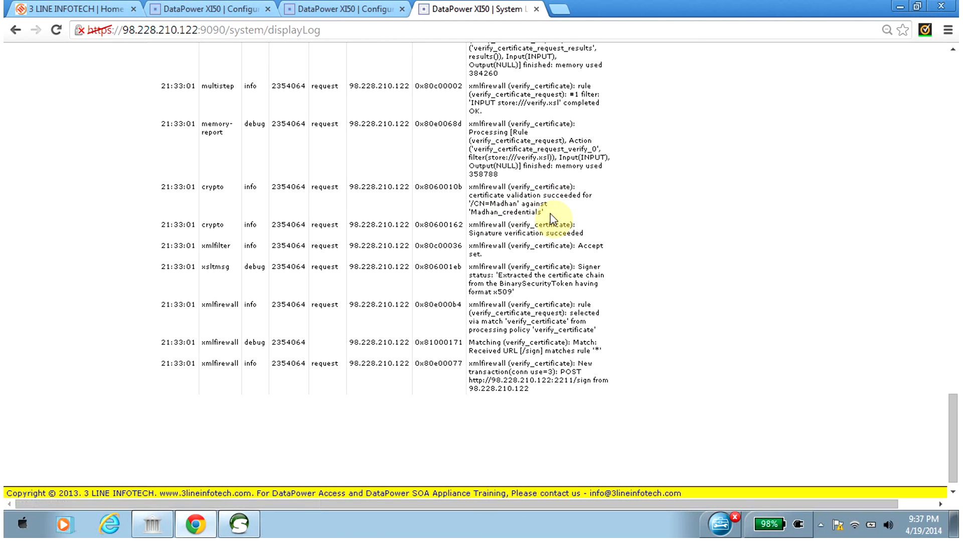
pyautogui.moveTo(956, 416)
pyautogui.mouseDown()
pyautogui.moveTo(950, 321)
pyautogui.moveTo(955, 417)
pyautogui.mouseUp()
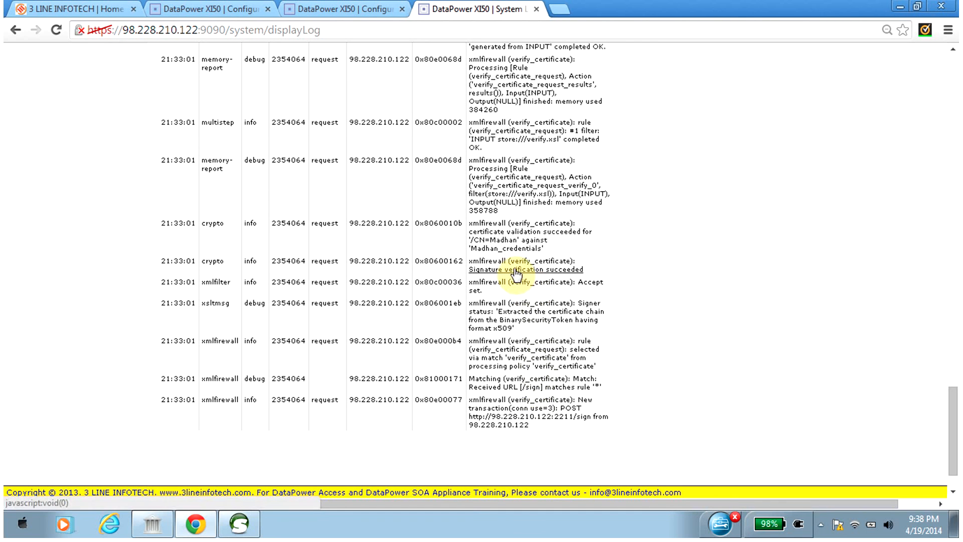
pyautogui.click(431, 262)
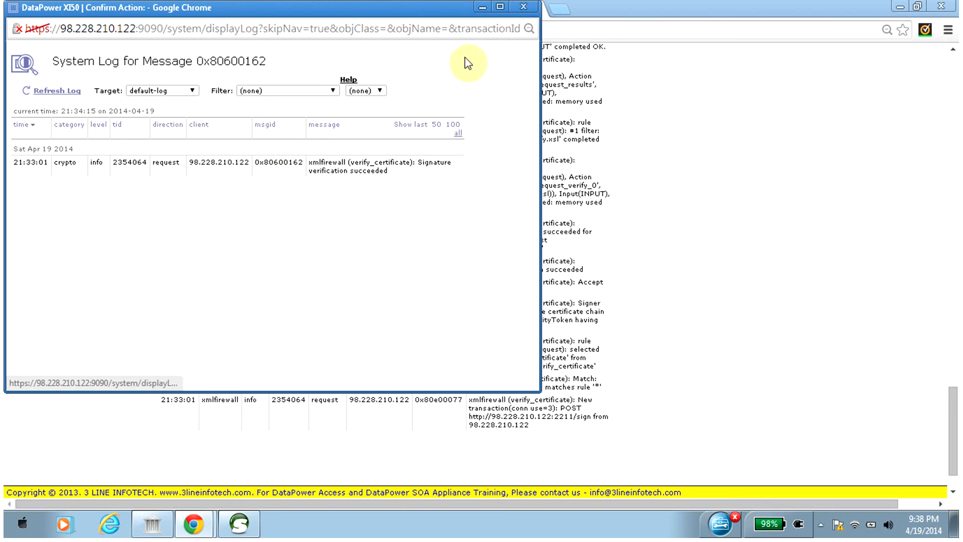
pyautogui.click(525, 11)
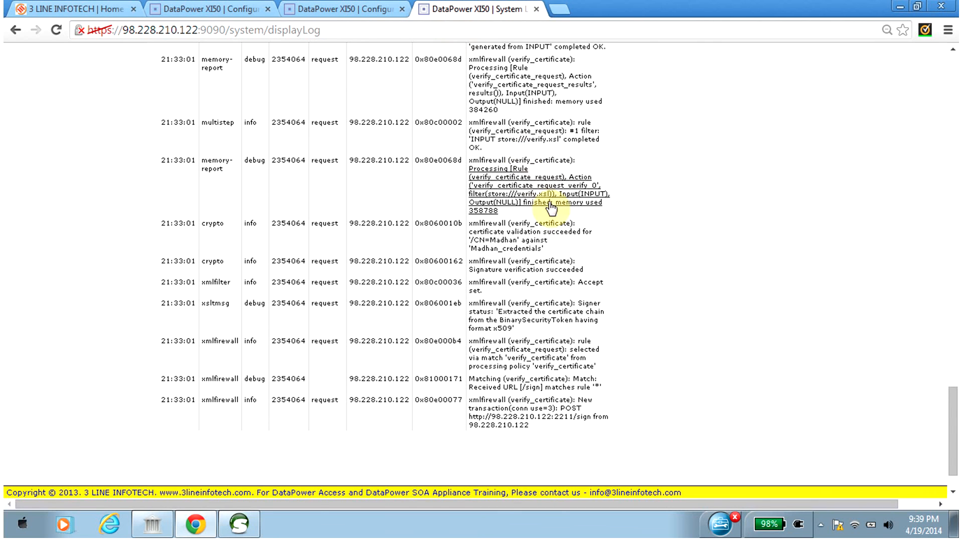
pyautogui.click(821, 526)
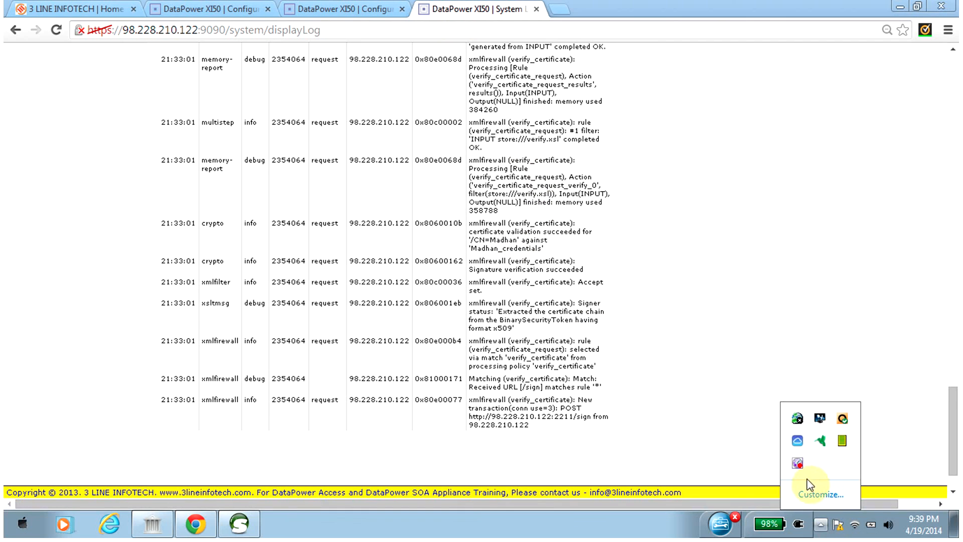
pyautogui.click(797, 463)
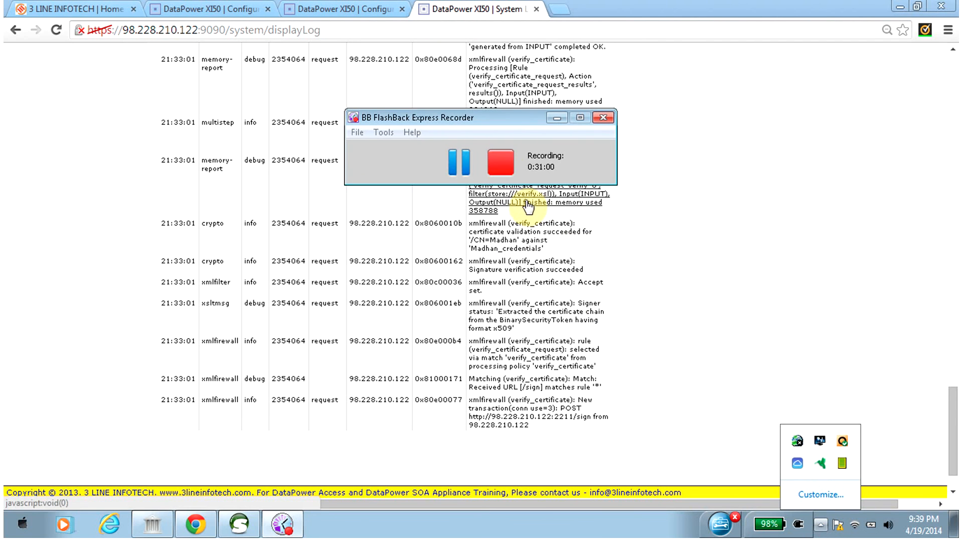